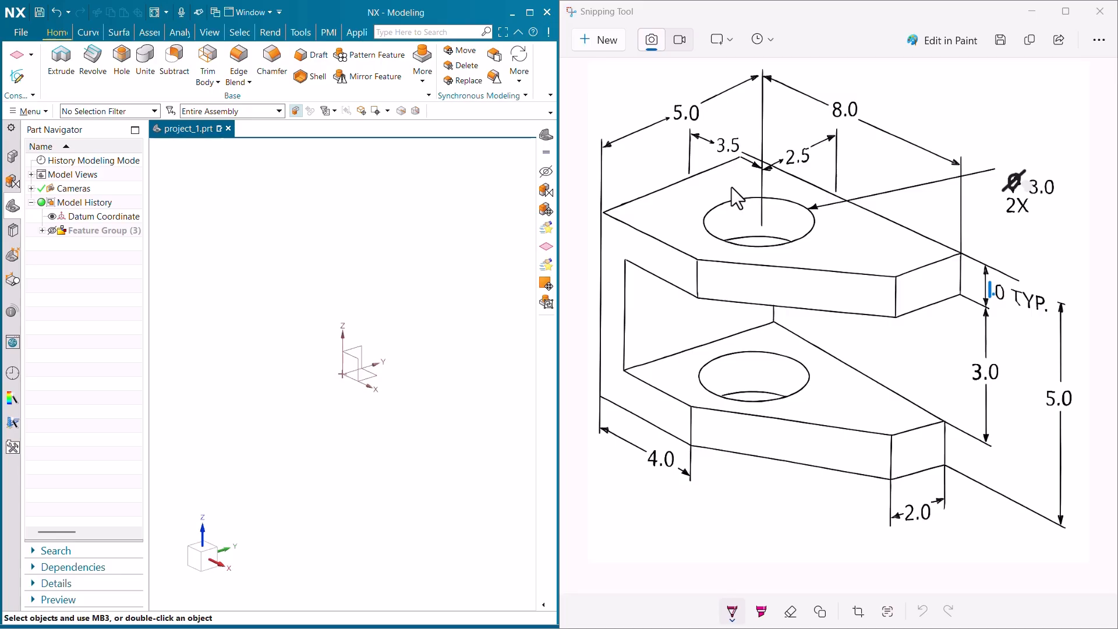
click(61, 67)
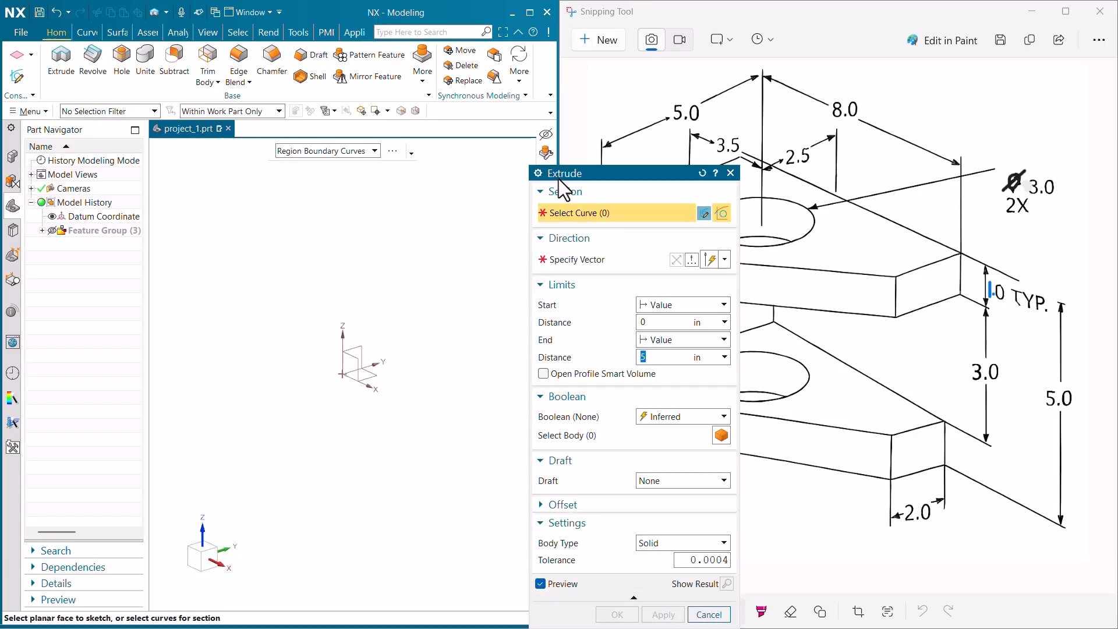
drag(574, 180, 81, 135)
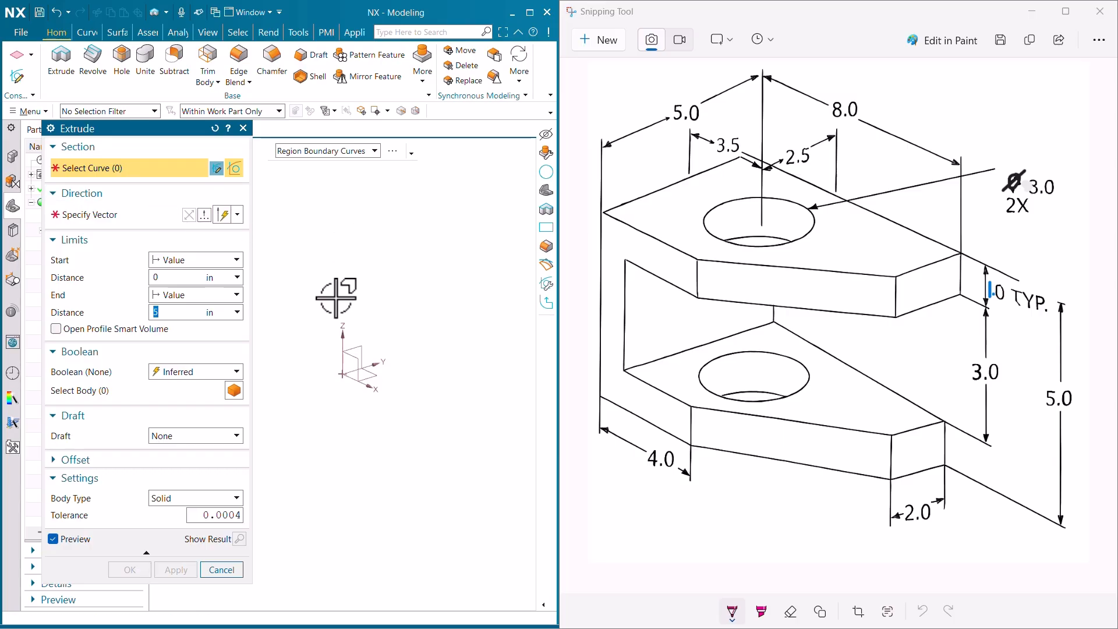
click(216, 570)
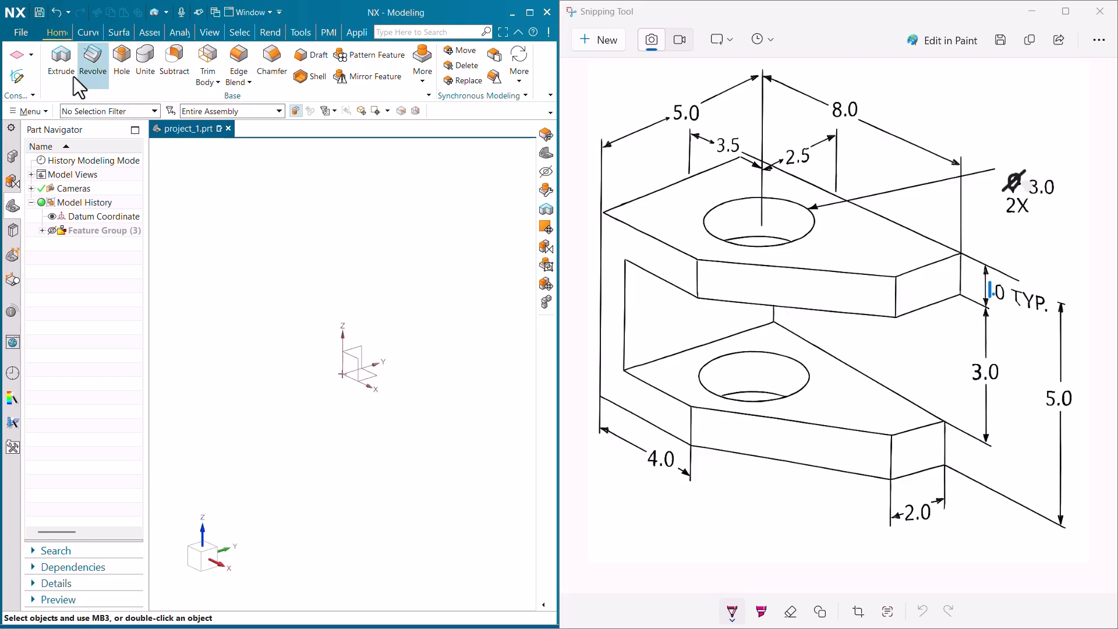
- Start an Extrude on the XY plane and sketch a closed five-sided profile from the origin, about 3 in wide with a slanted upper-left edge
click(61, 64)
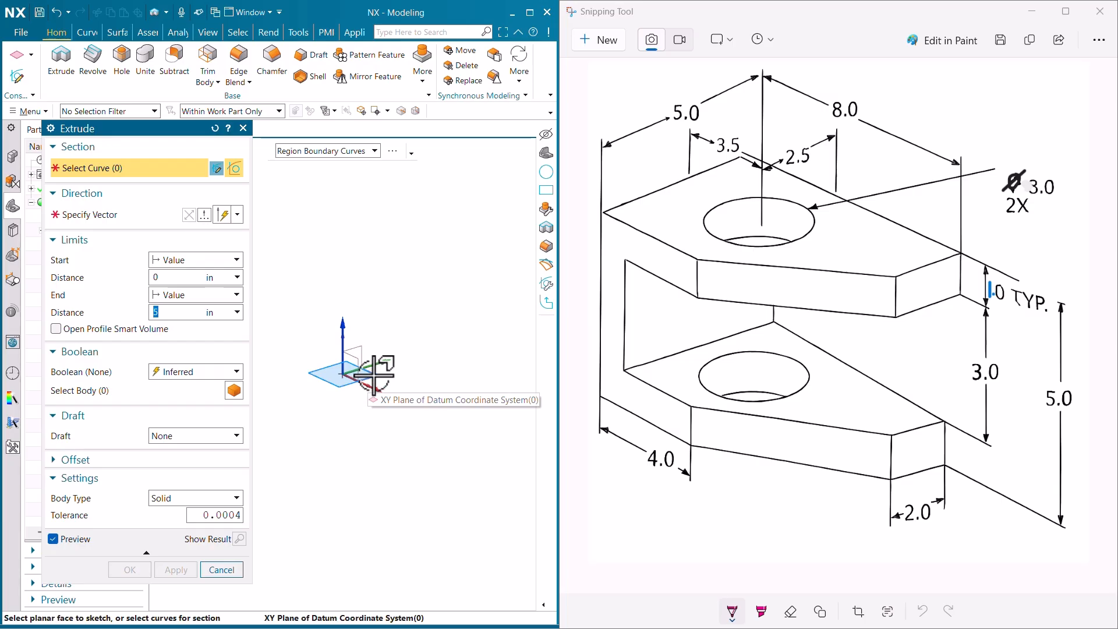
click(374, 376)
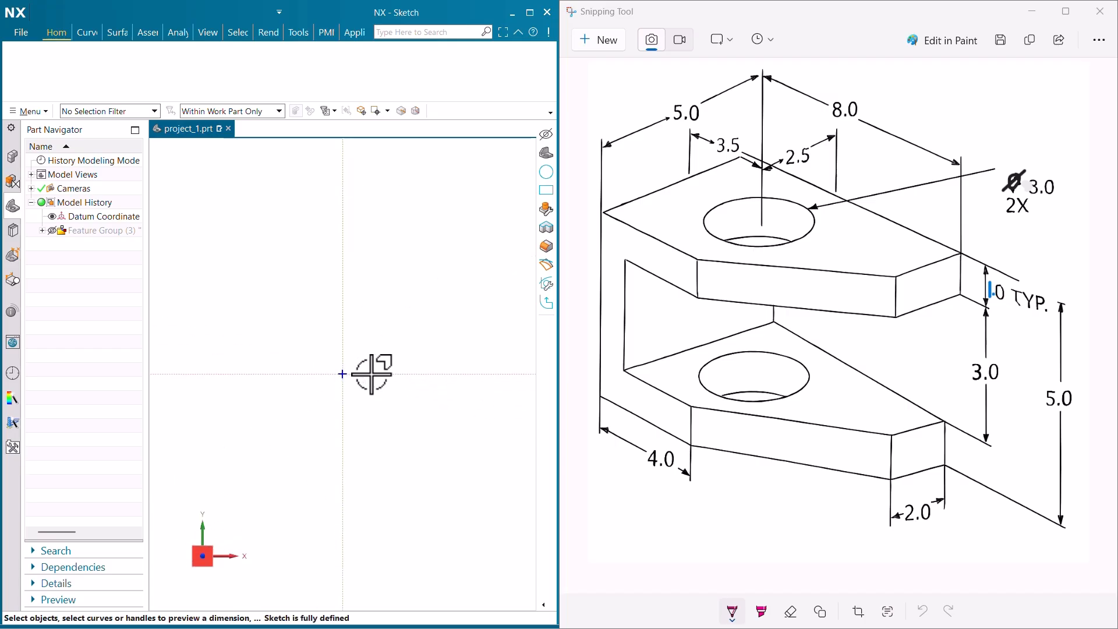
click(148, 74)
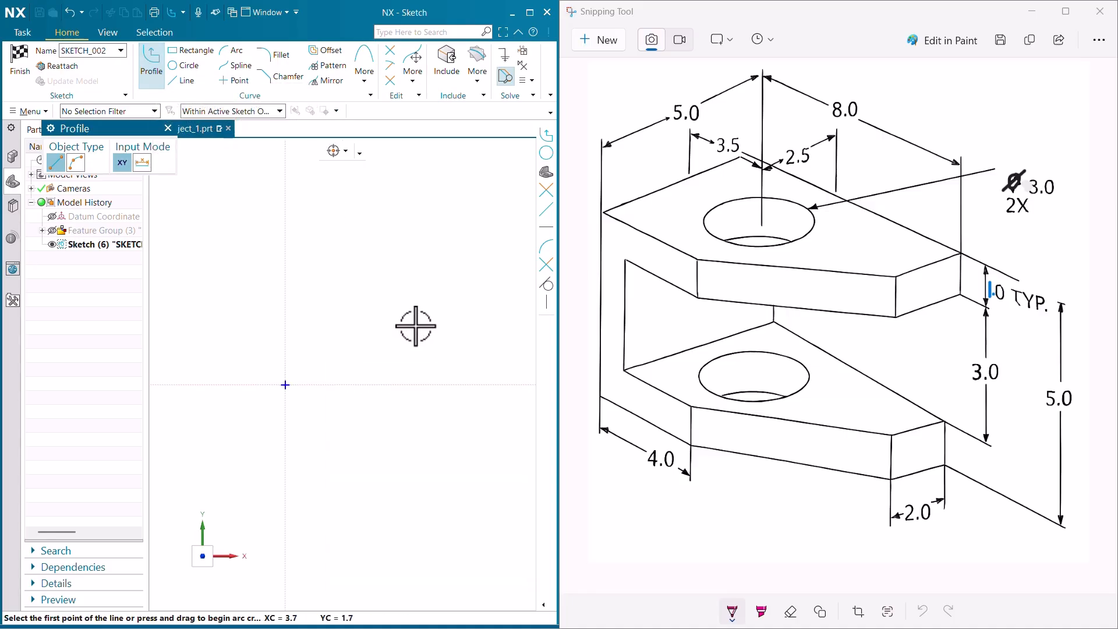
click(252, 400)
click(252, 313)
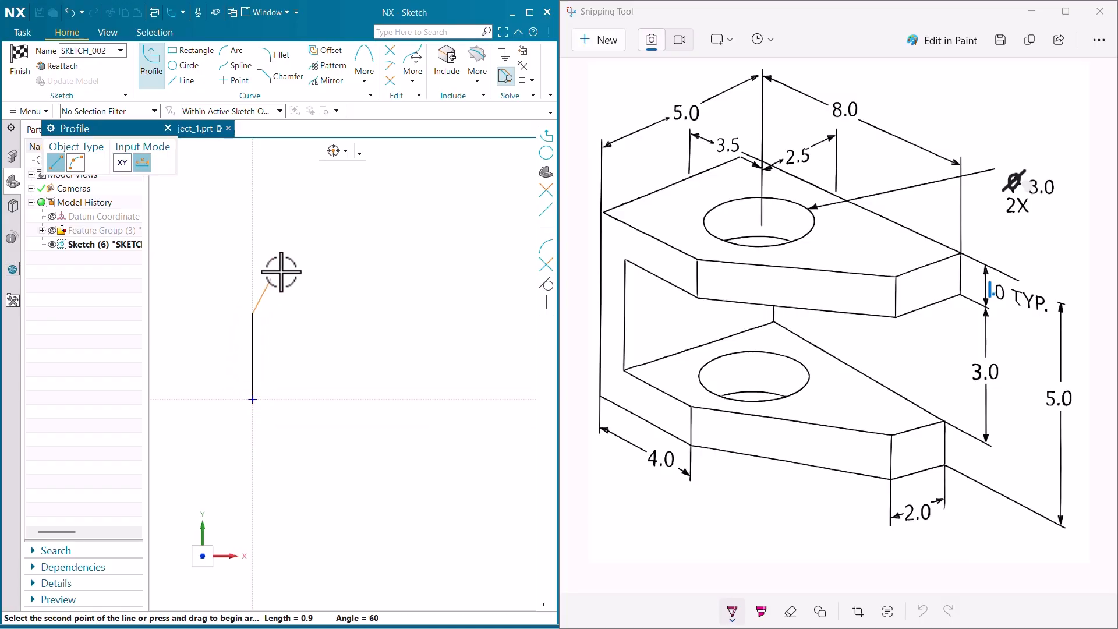
click(296, 258)
click(382, 258)
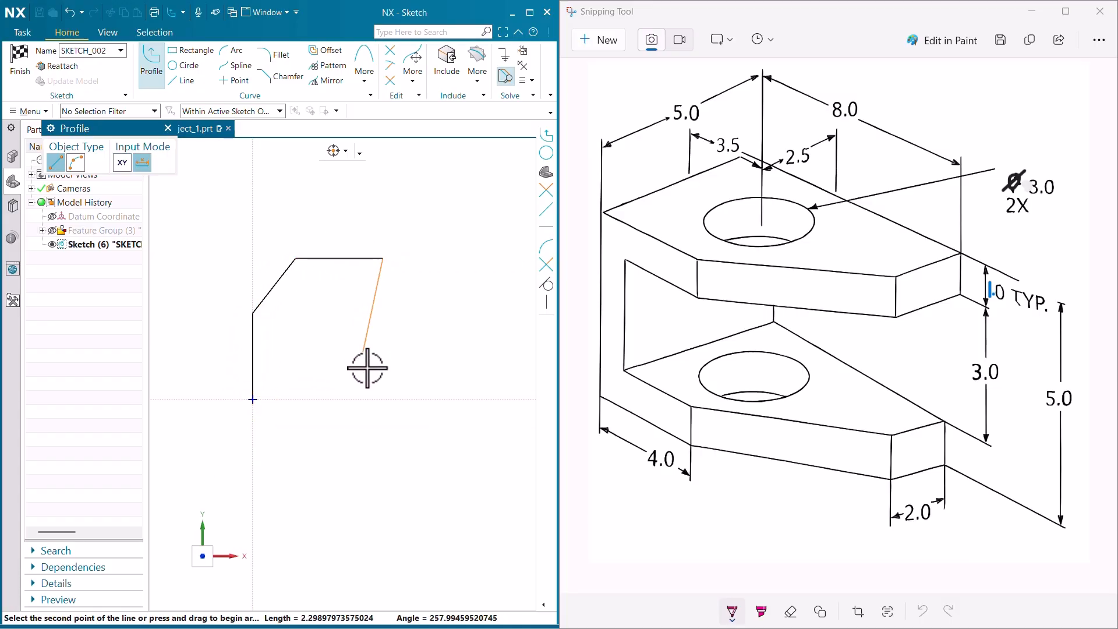
click(384, 399)
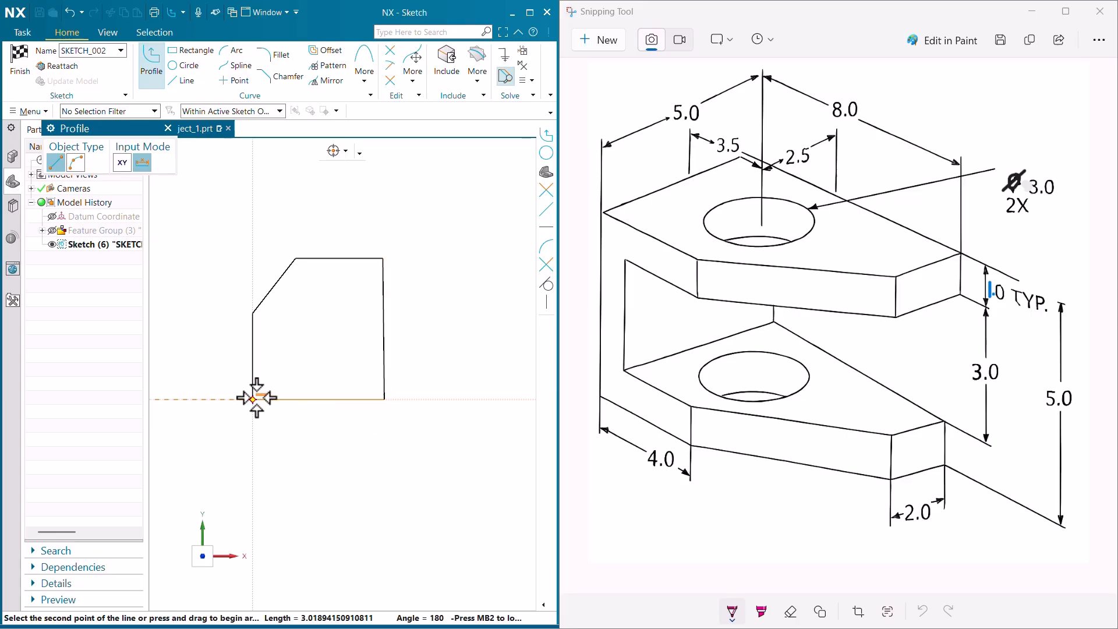
click(254, 399)
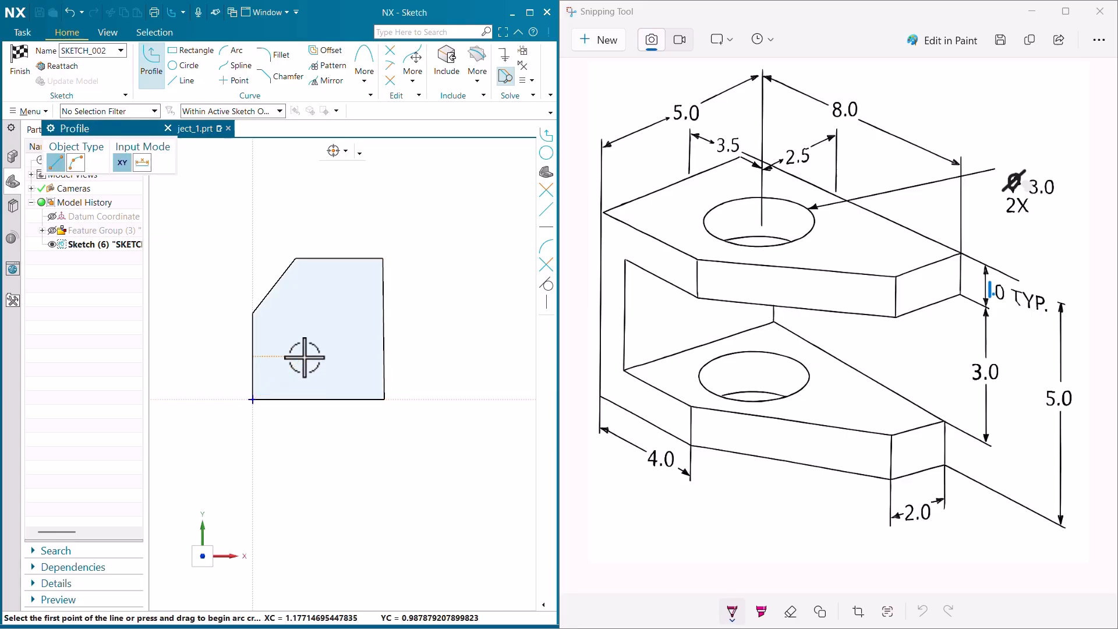
key(Escape)
- Constrain the profile's right edge to be vertical
scroll(403, 327, down, 2)
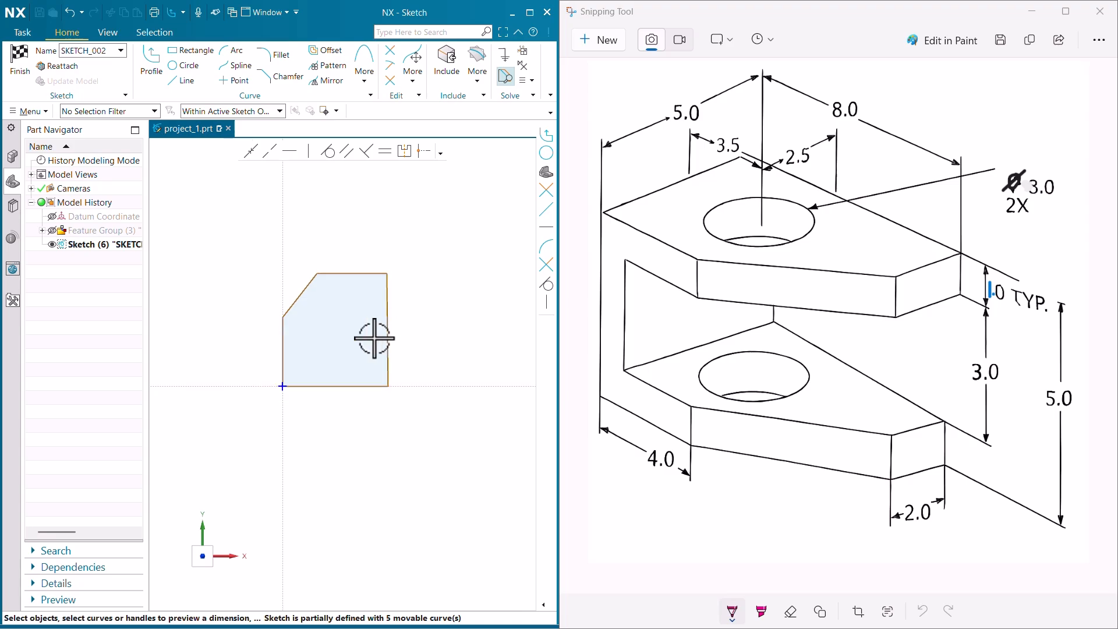
scroll(374, 338, up, 2)
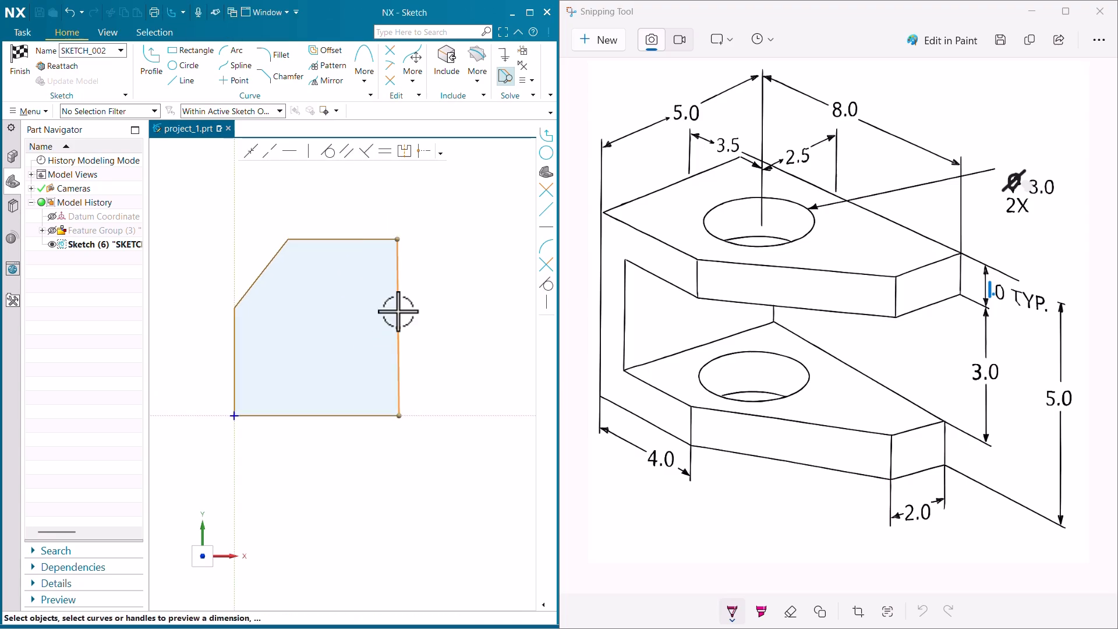
click(398, 311)
click(309, 152)
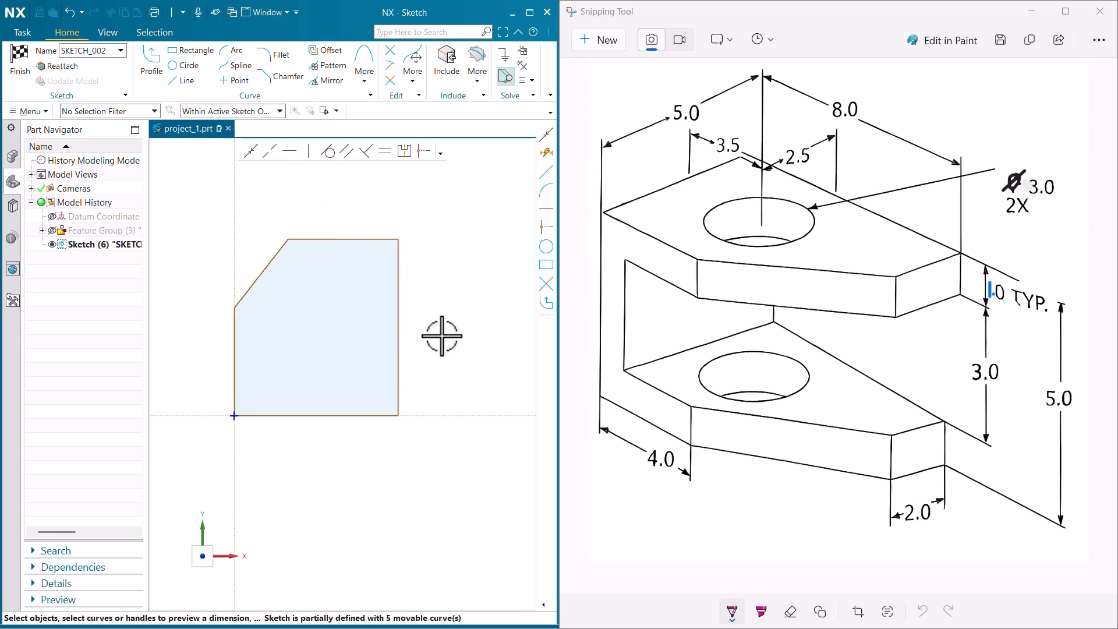
- Dimension the profile's bottom edge to 5 in and scale the entire sketch to match
click(300, 416)
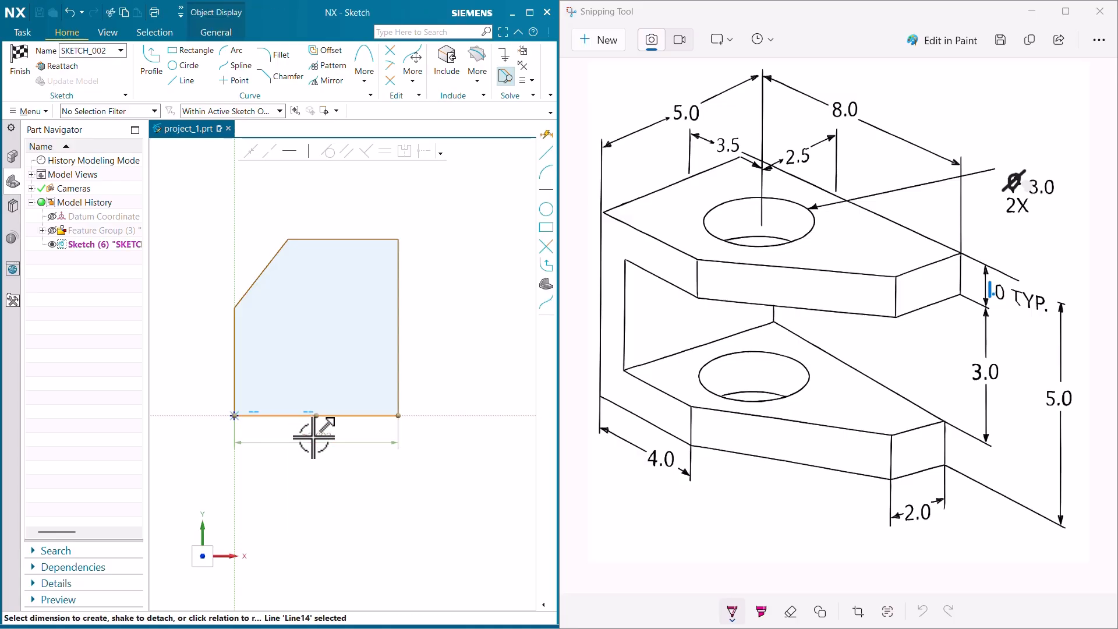
click(313, 438)
text(5)
key(Return)
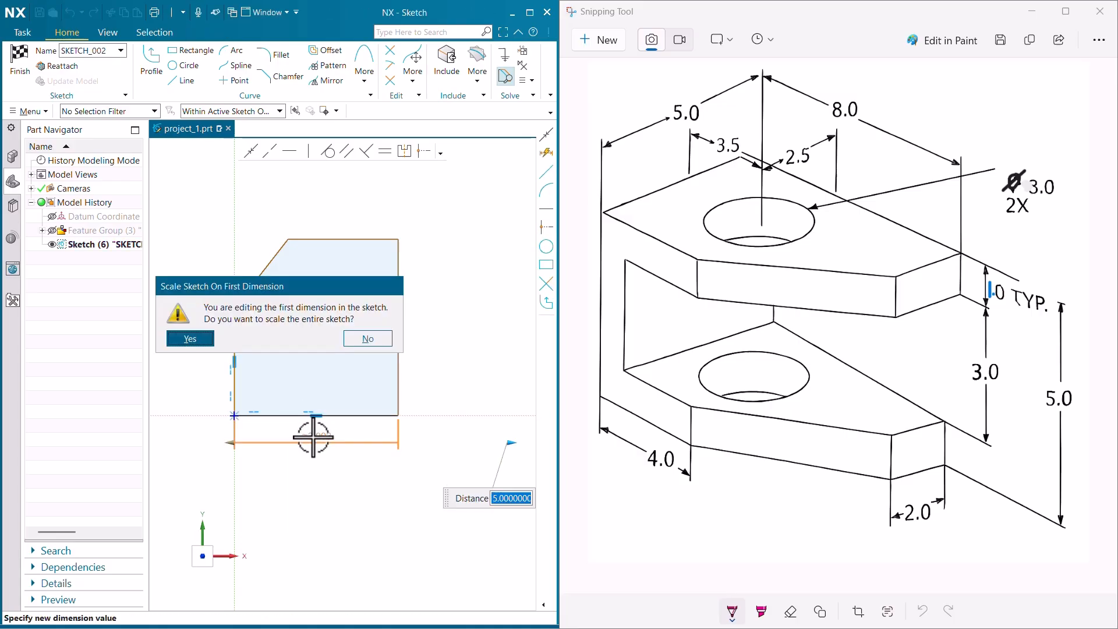
click(190, 339)
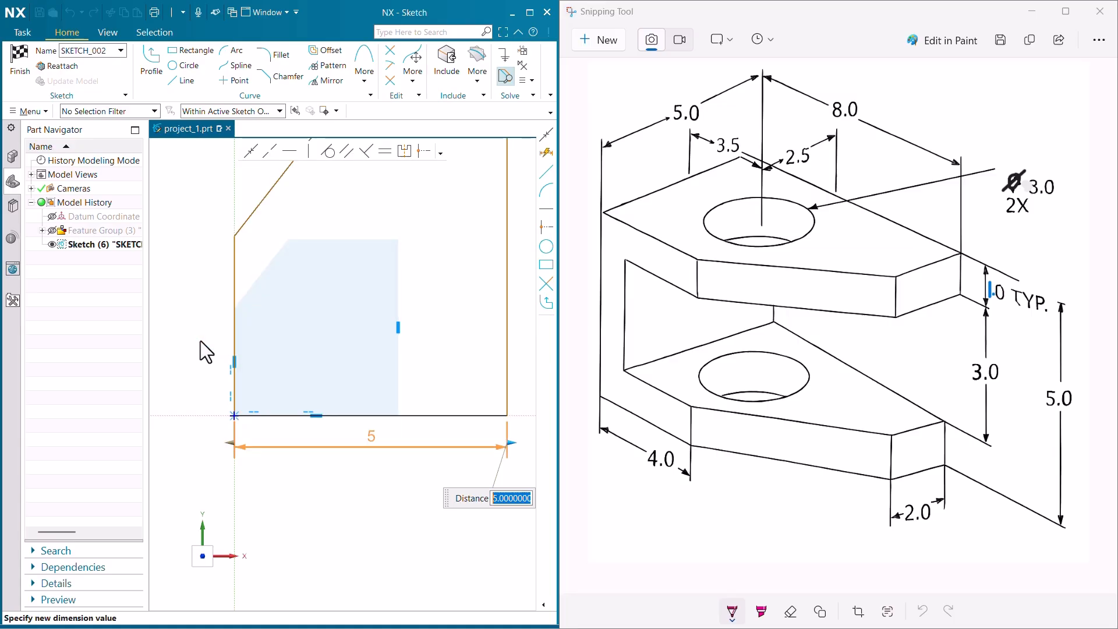
- Dimension the profile's left vertical edge to 4 in
scroll(355, 489, up, 2)
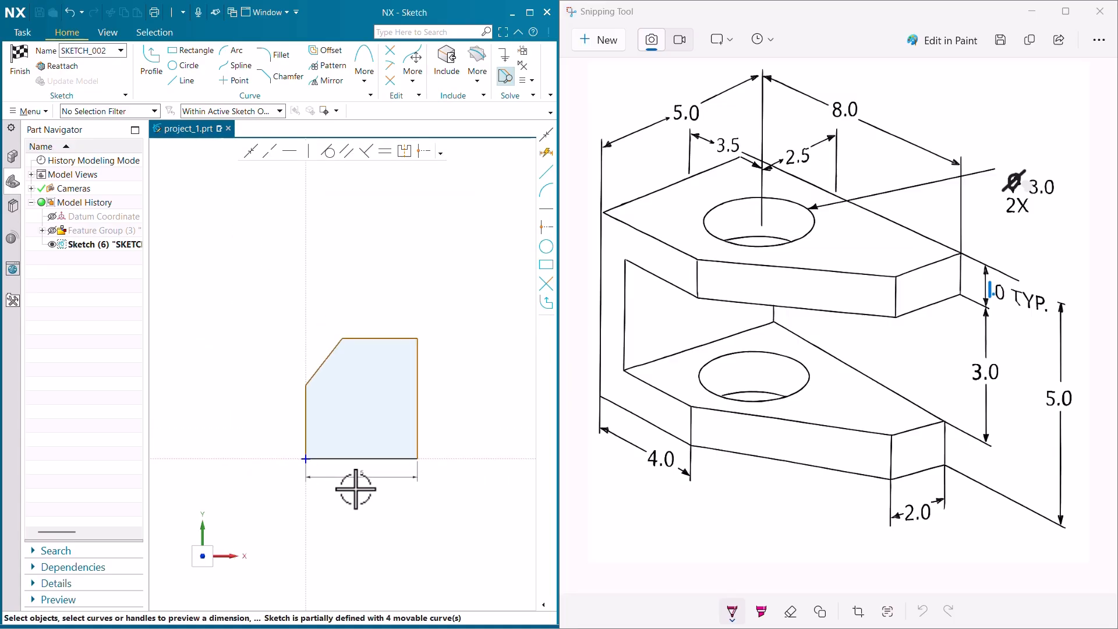
click(312, 415)
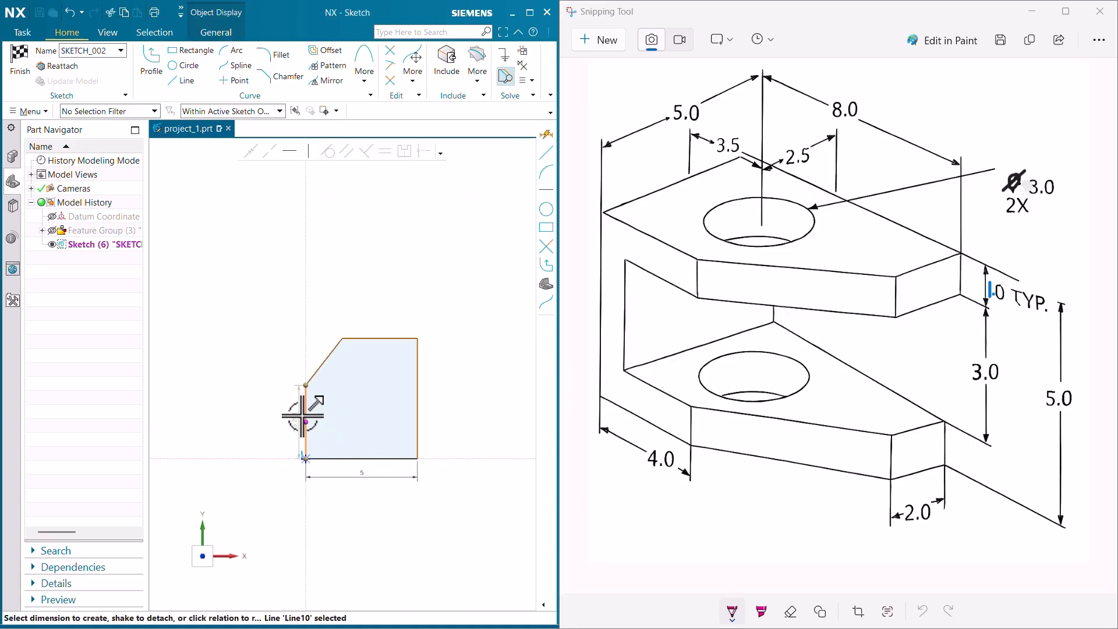
click(297, 417)
text(4)
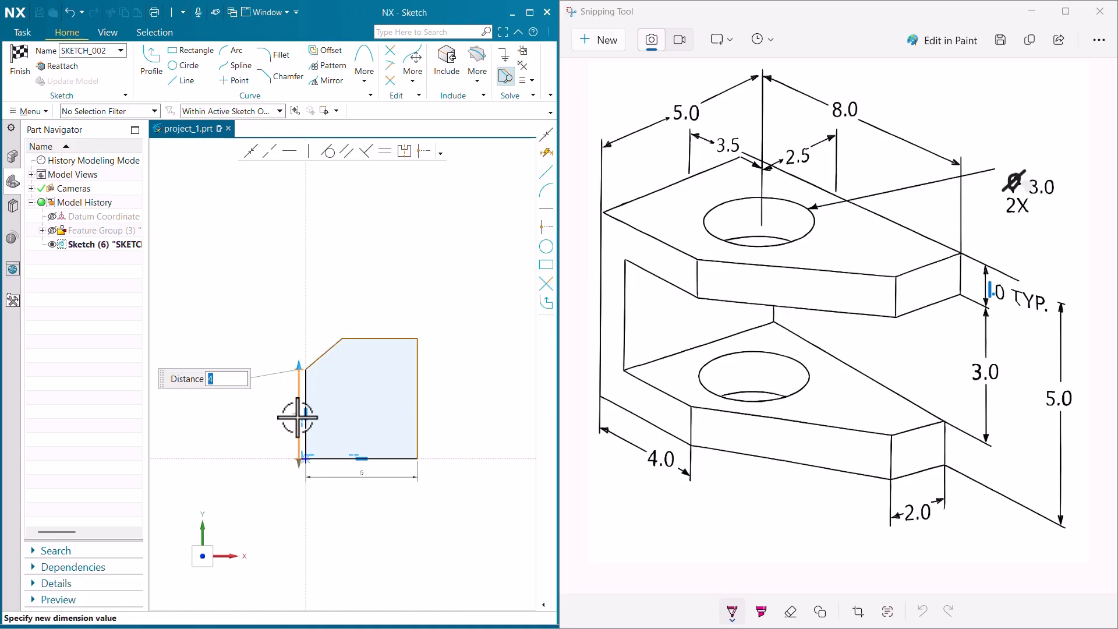
key(Return)
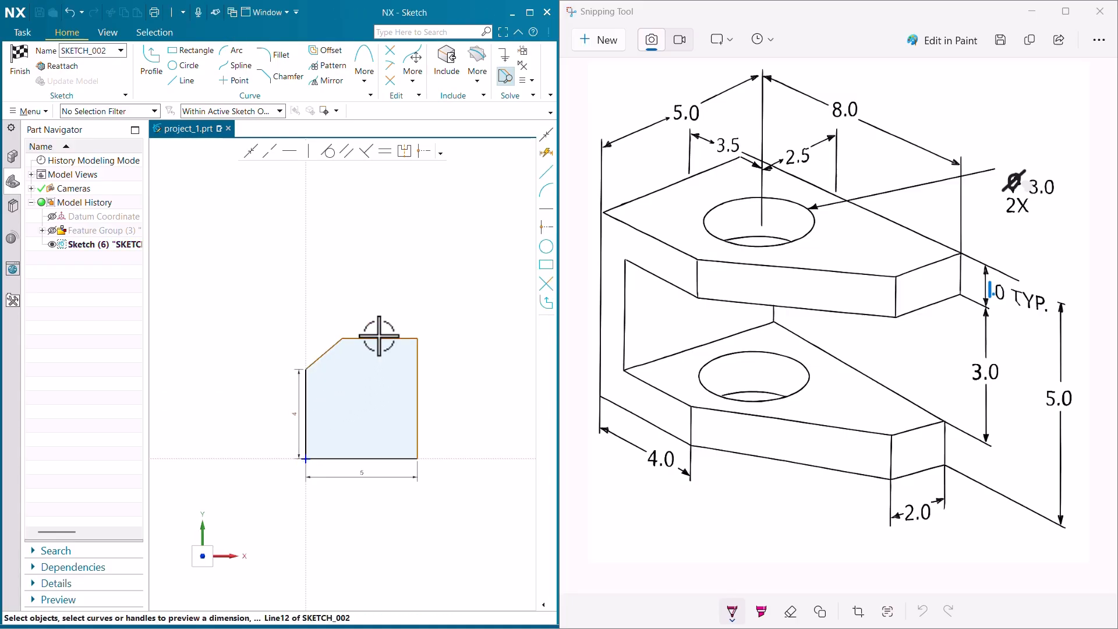
- Dimension the profile's top edge to 2 in and its right edge to 8 in
click(380, 338)
click(377, 322)
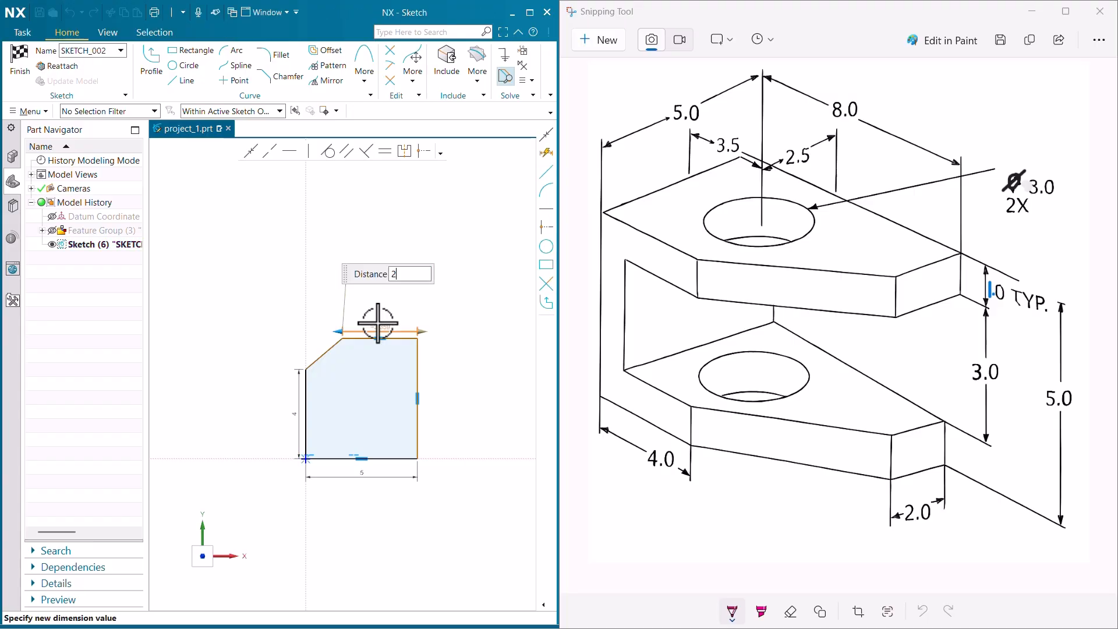
text(2)
key(Return)
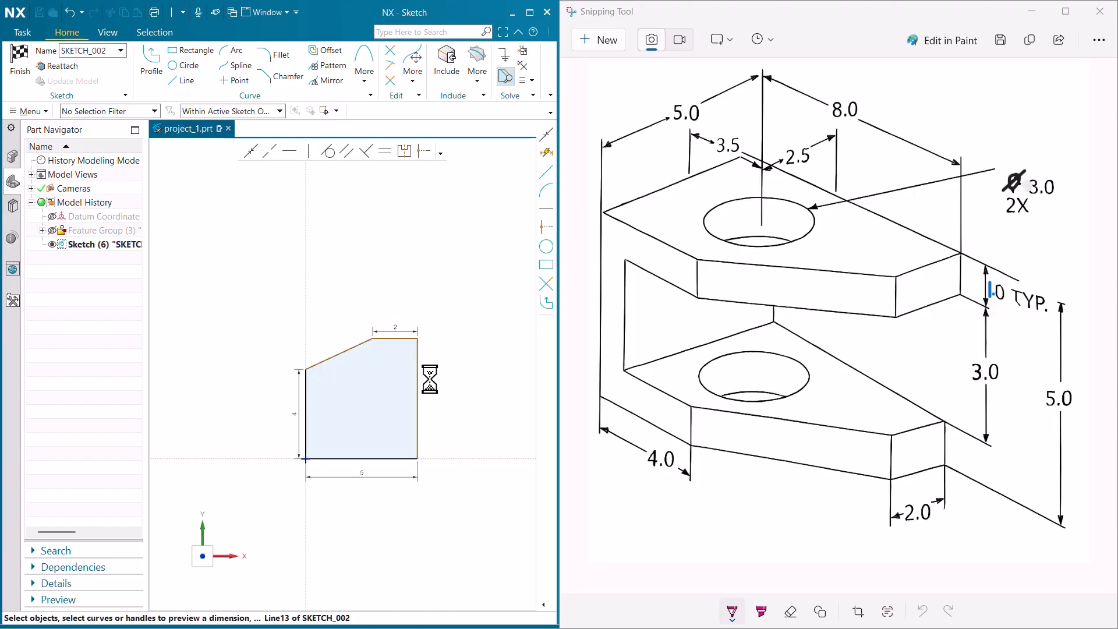
click(426, 380)
click(438, 383)
text(8)
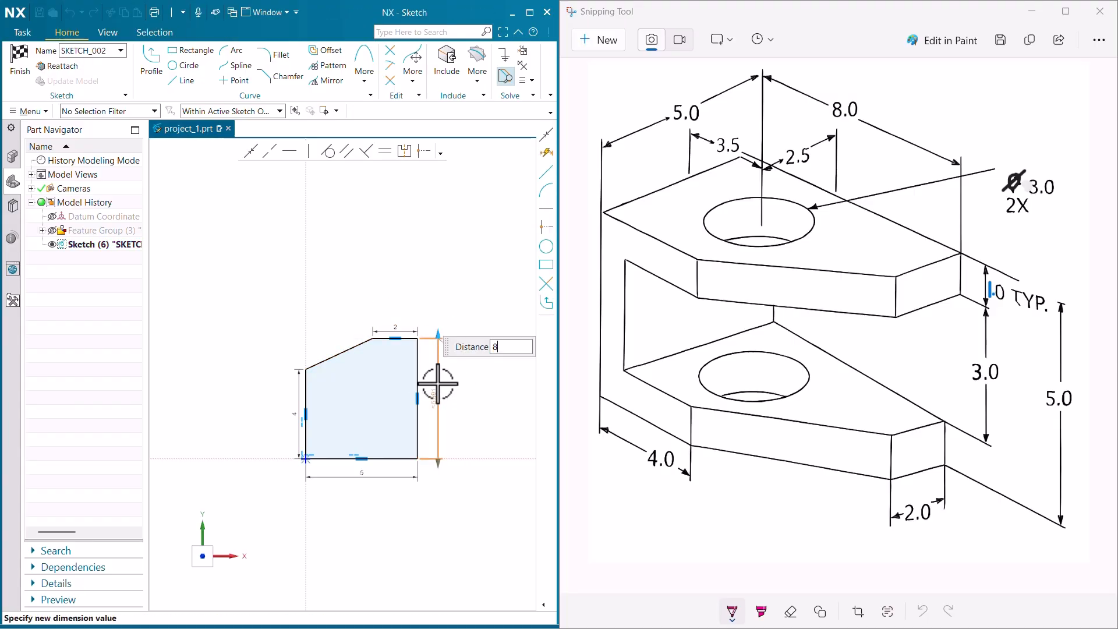
key(Return)
- Draw a circle about 2.9 in in diameter inside the profile, slightly below the profile's mid-height
scroll(441, 411, down, 2)
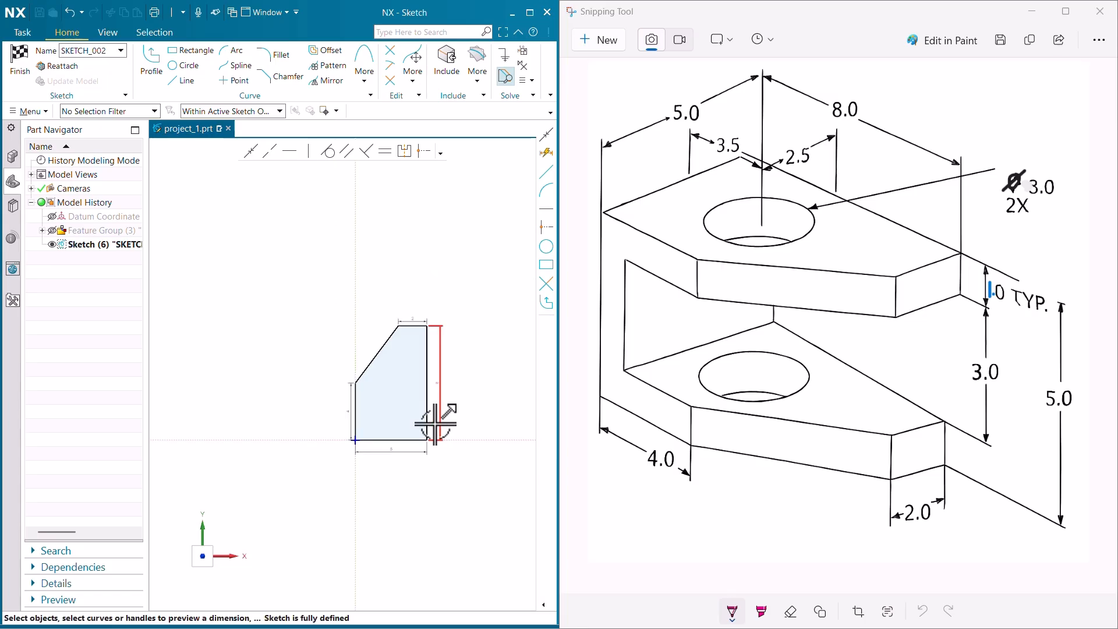
scroll(434, 425, up, 4)
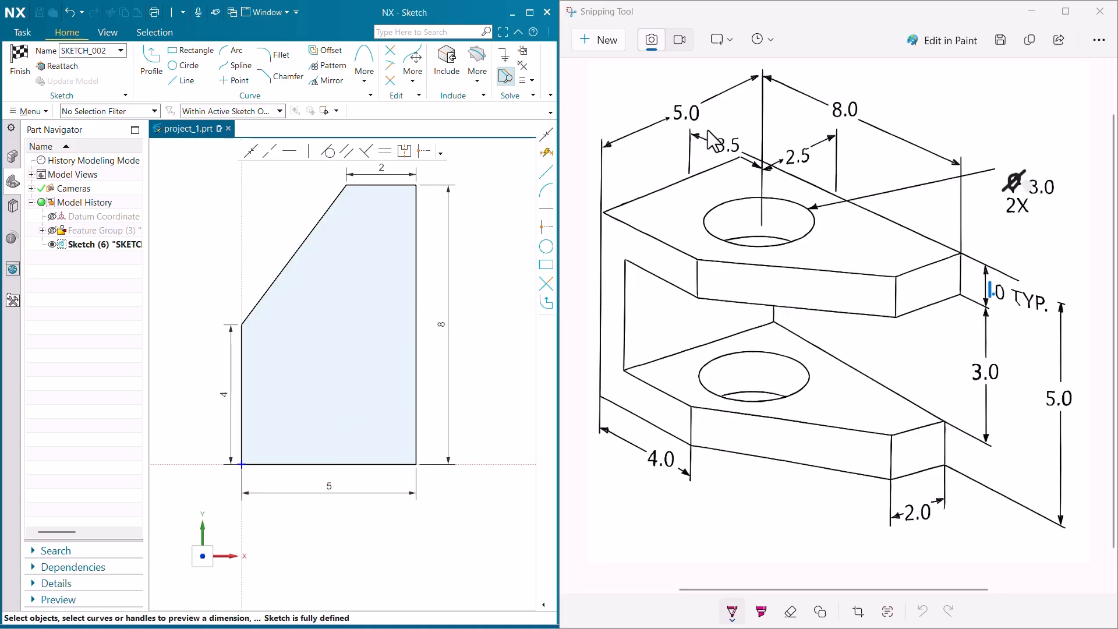
click(182, 65)
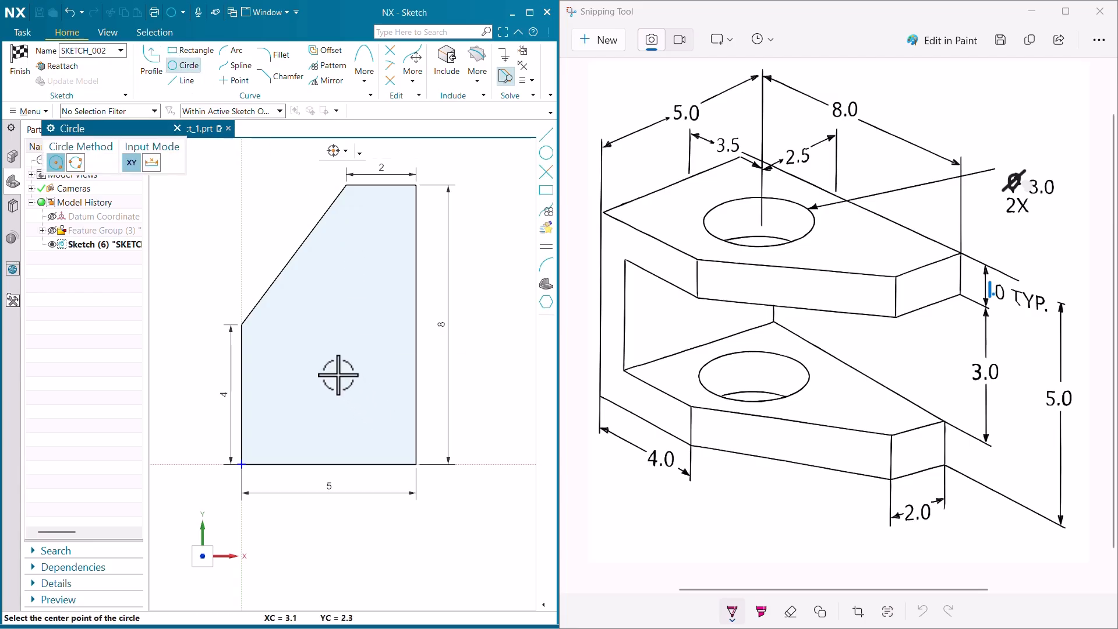
click(325, 348)
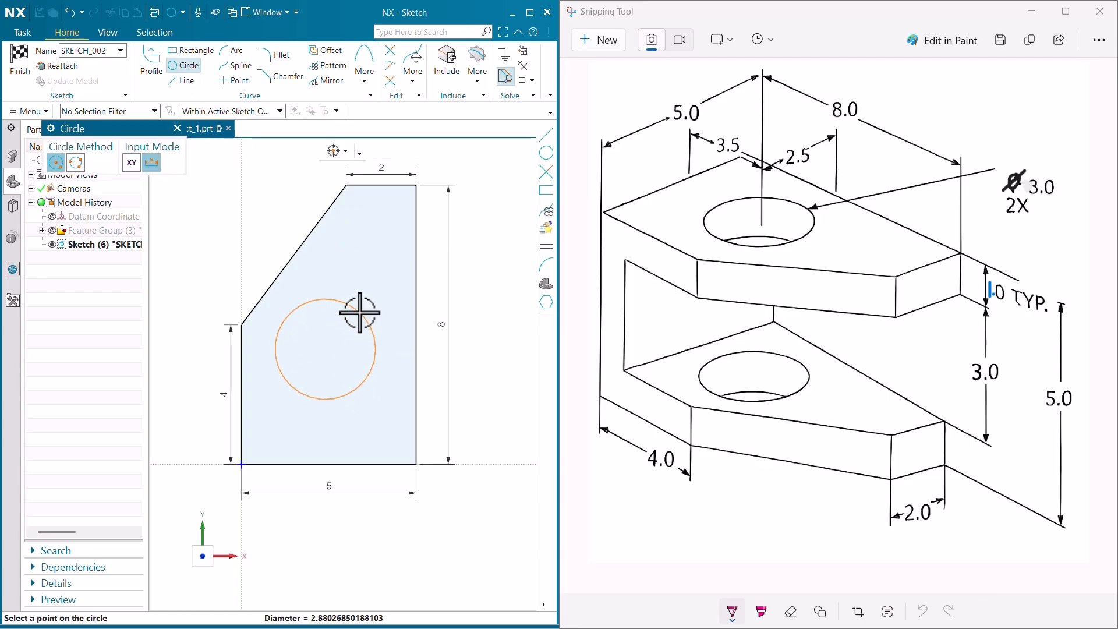
click(361, 312)
key(Escape)
- Set the circle's diameter to 3 in, with the dimension placed outside the slanted edge
drag(306, 305, 431, 320)
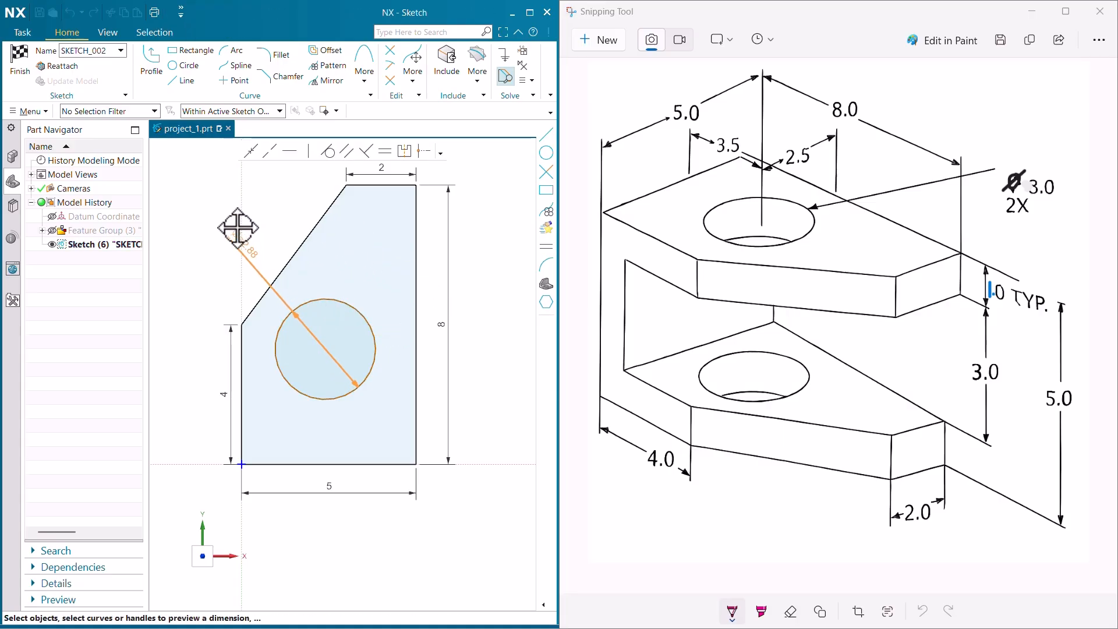
click(229, 230)
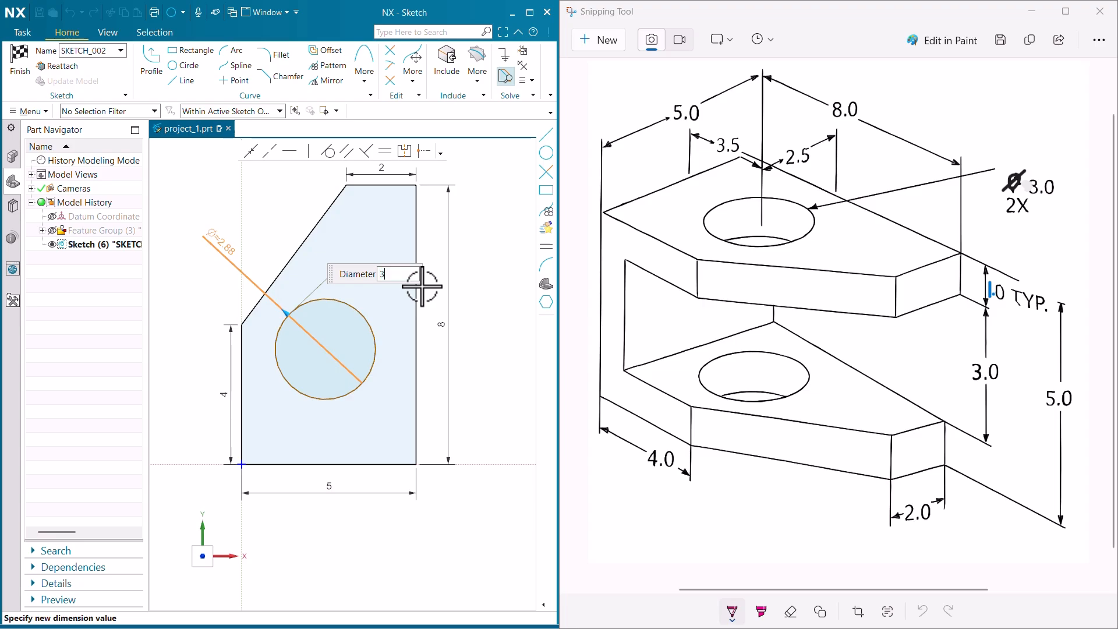
key(Return)
- Add Rapid Dimensions locating the circle's centre horizontally from the right edge and vertically from the bottom edge
click(404, 297)
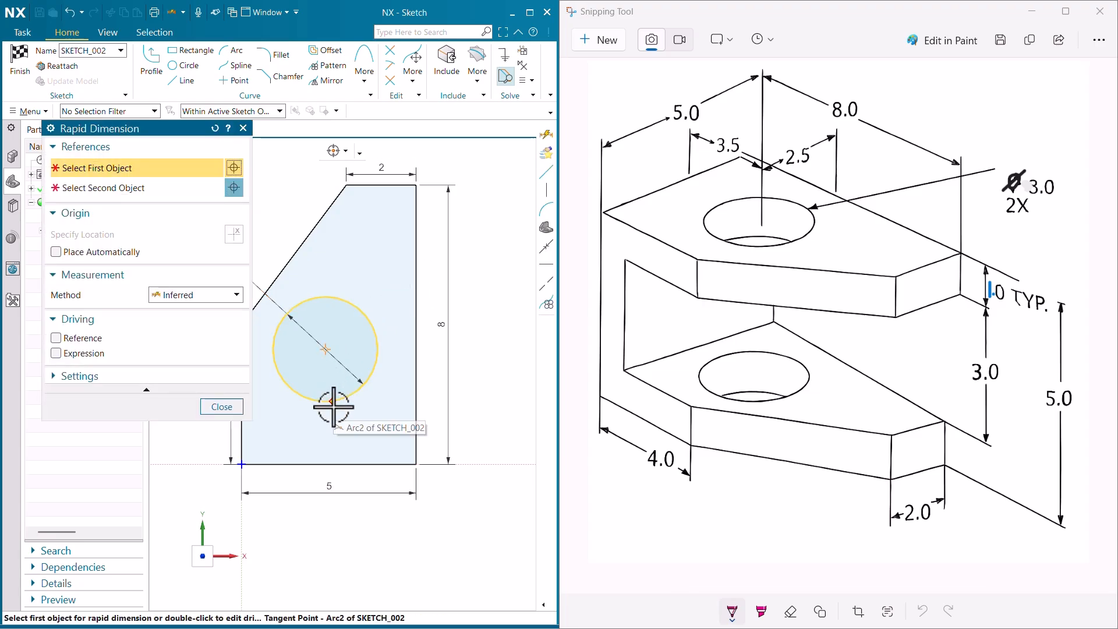
click(325, 349)
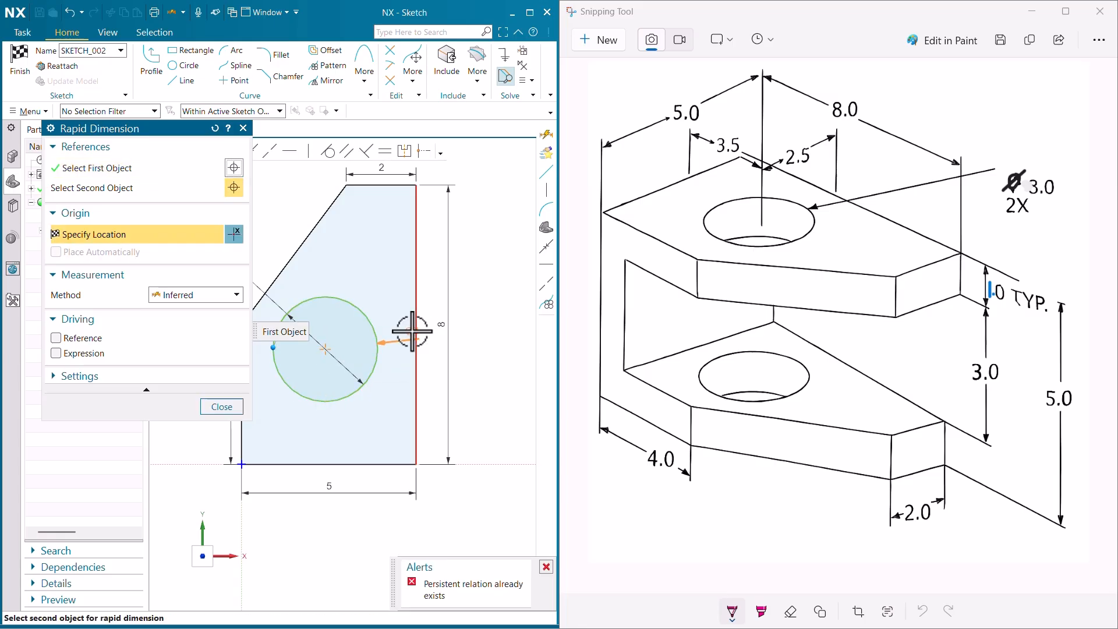
click(417, 425)
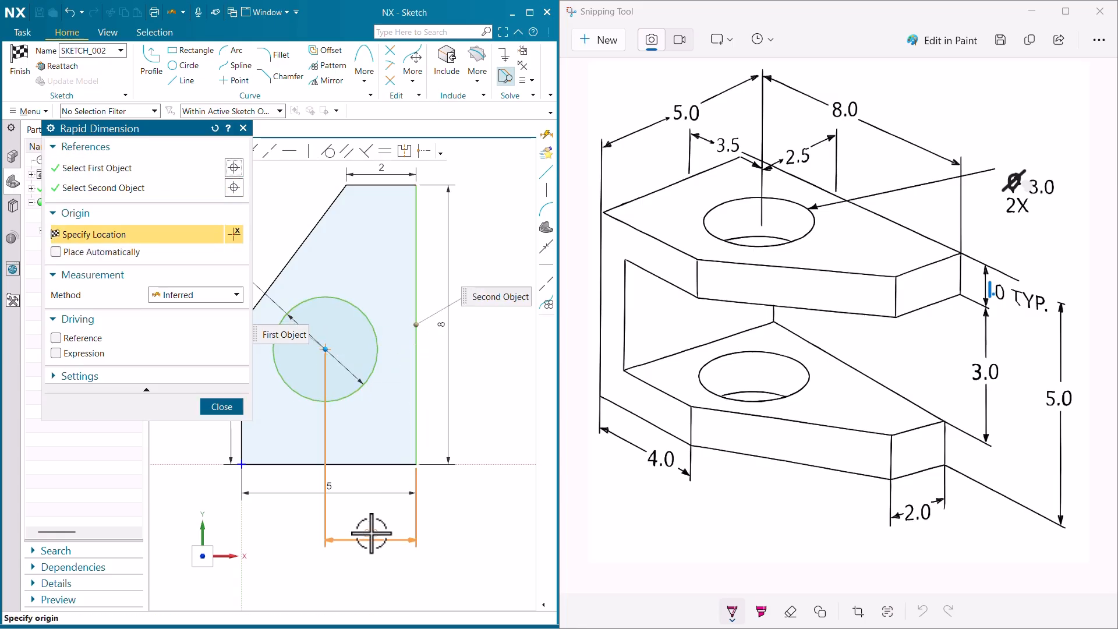
click(369, 529)
click(330, 349)
click(376, 464)
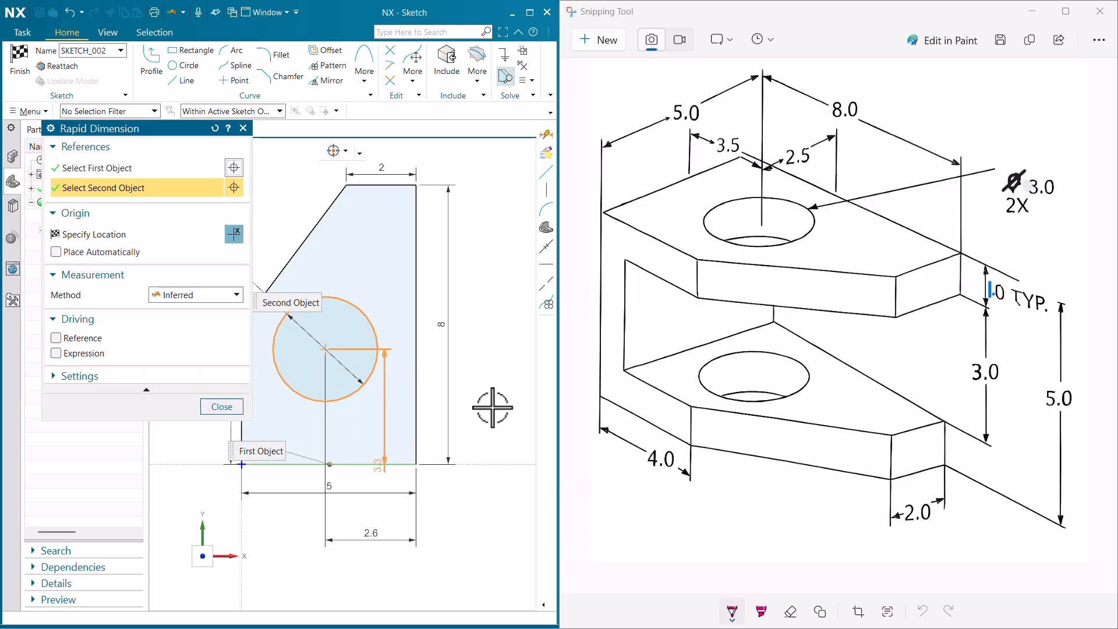
click(496, 379)
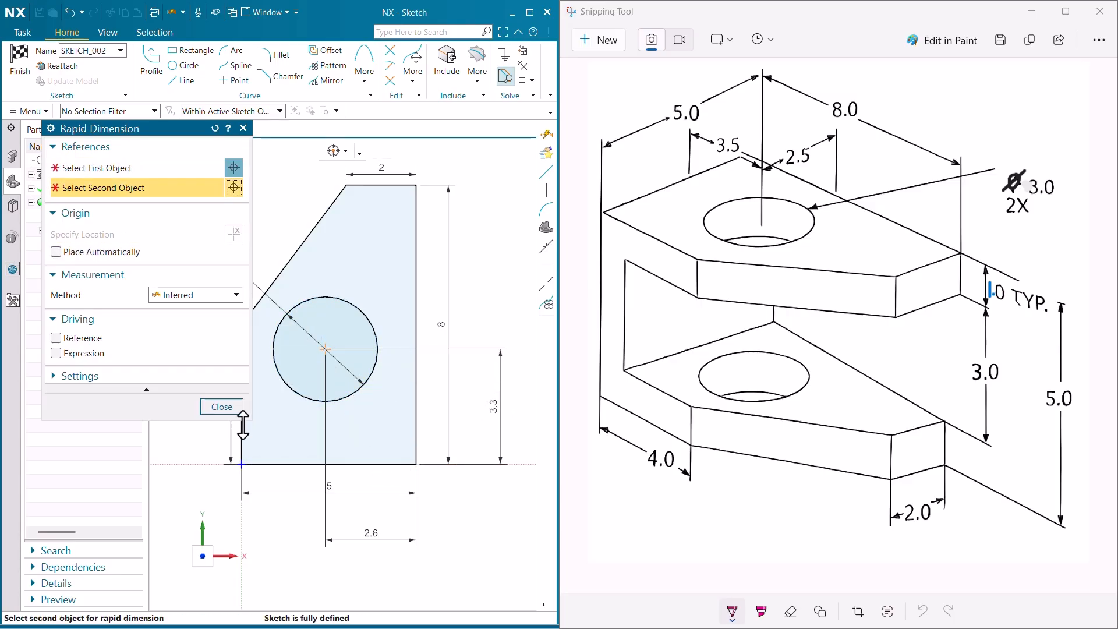
click(232, 411)
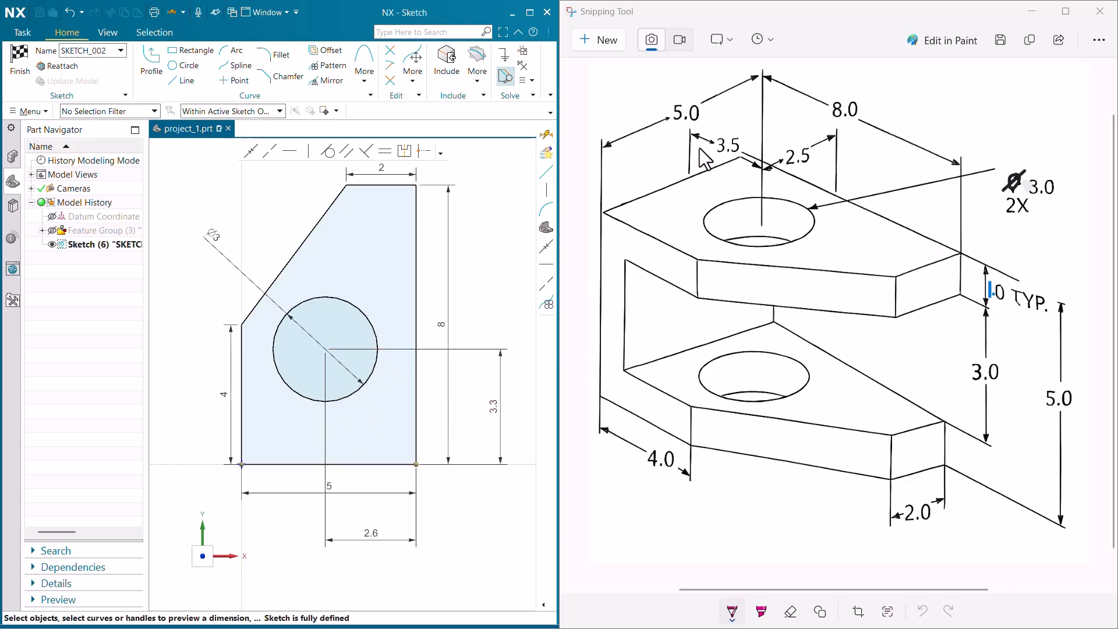
- Set the circle centre's vertical distance from the bottom edge to 3.5 in and its horizontal distance from the right edge to 2.5 in
double_click(495, 406)
text(3.5)
key(Return)
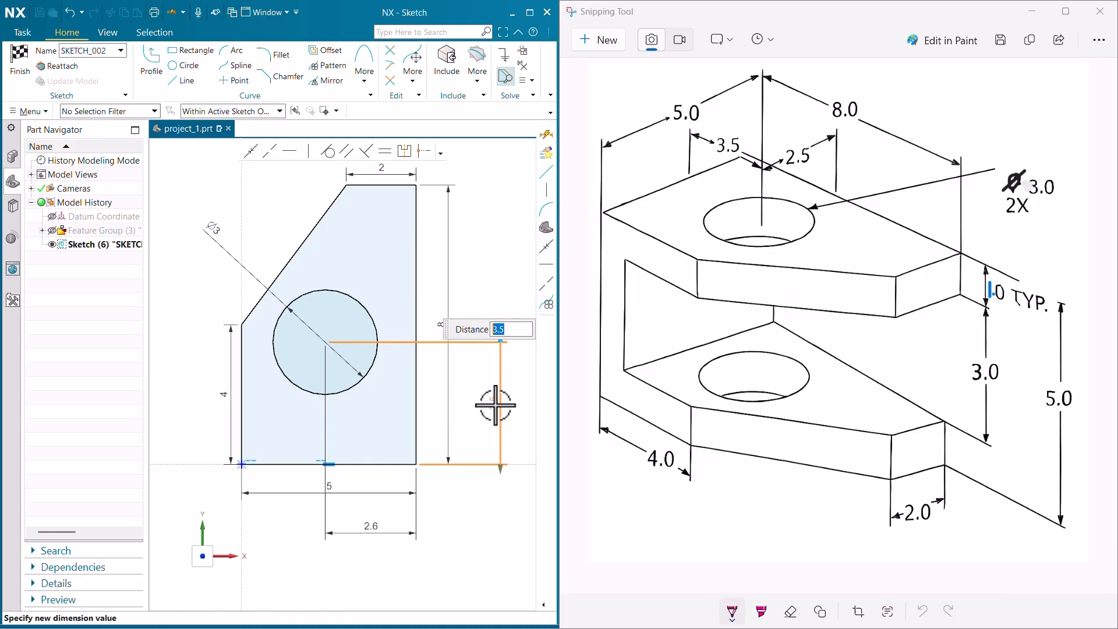
middle_click(480, 405)
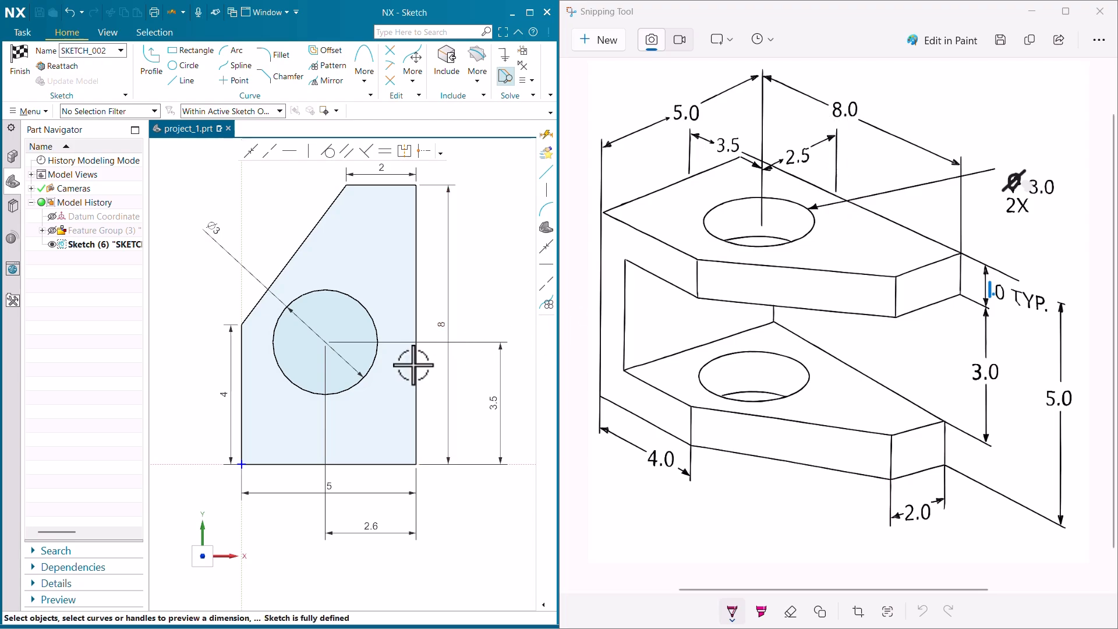
double_click(371, 528)
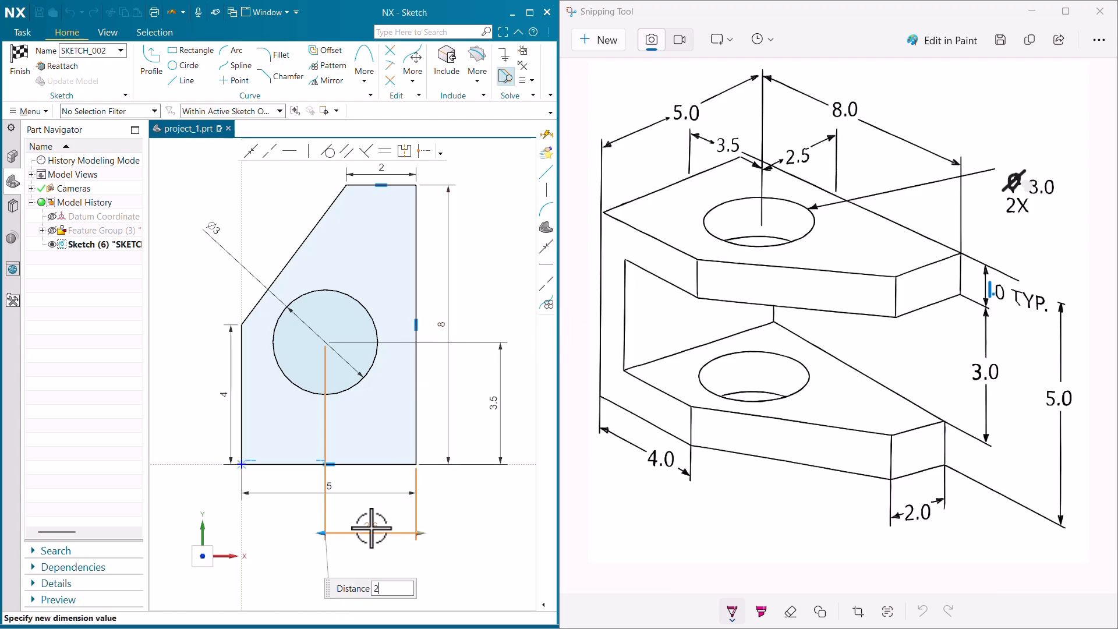
text(2.5)
key(Return)
middle_click(377, 449)
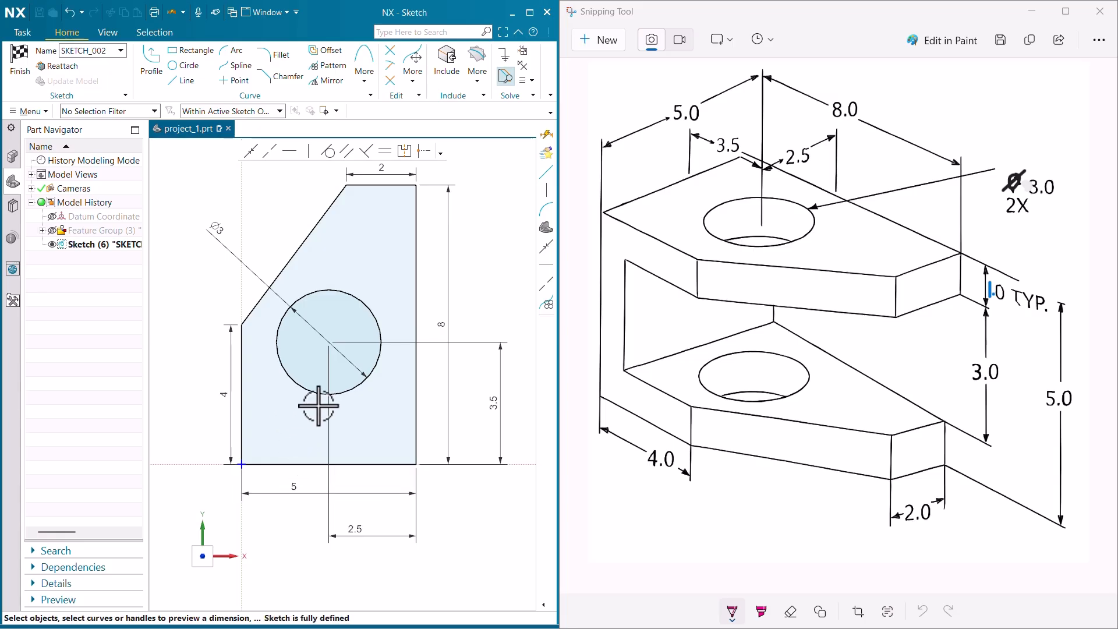
- Finish the sketch and extrude the profile with its hole from 0 to 5 in as a solid body
scroll(319, 406, down, 1)
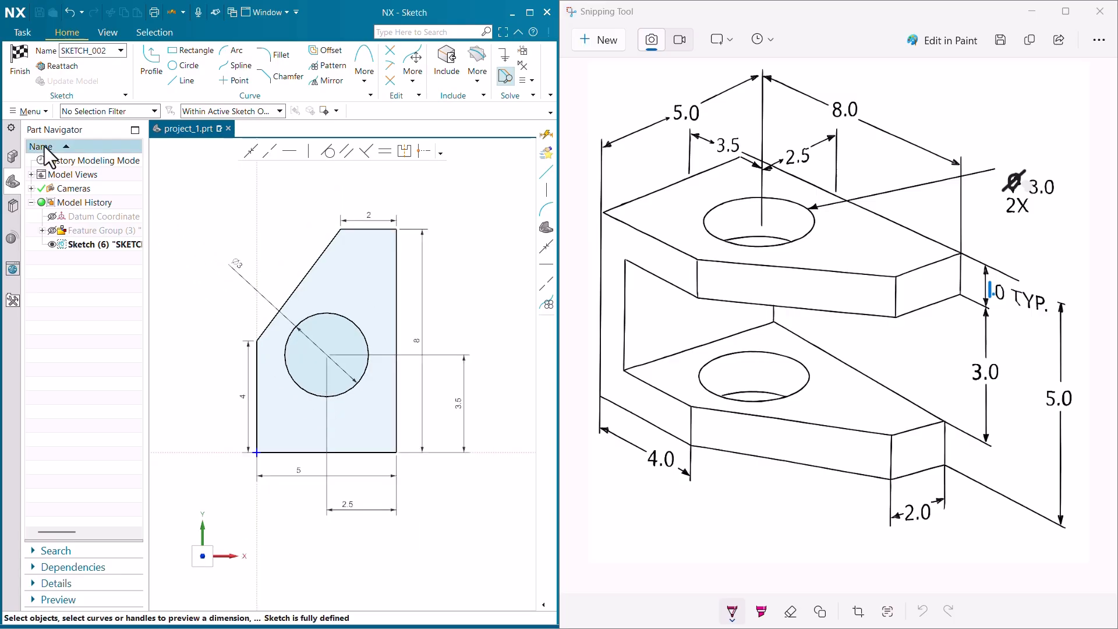
click(21, 65)
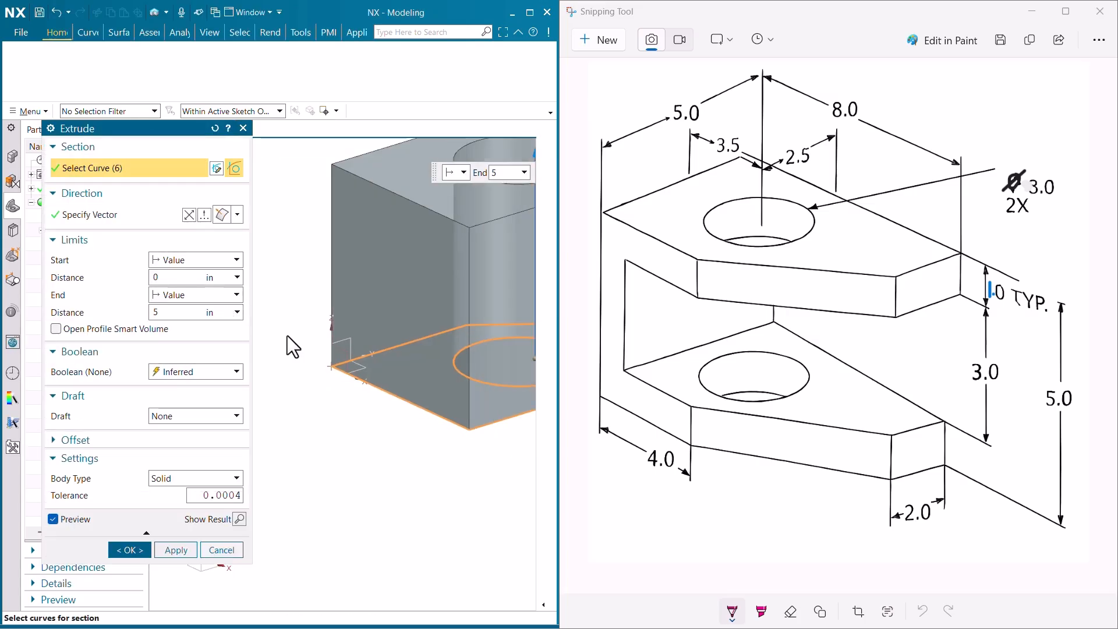
scroll(288, 335, down, 3)
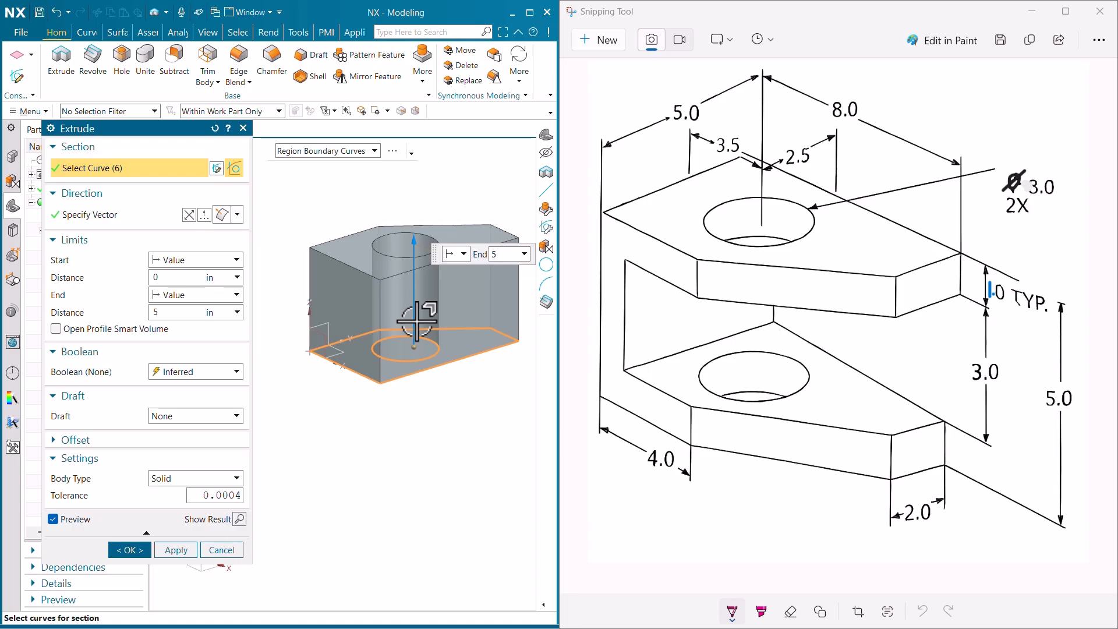
scroll(341, 341, up, 1)
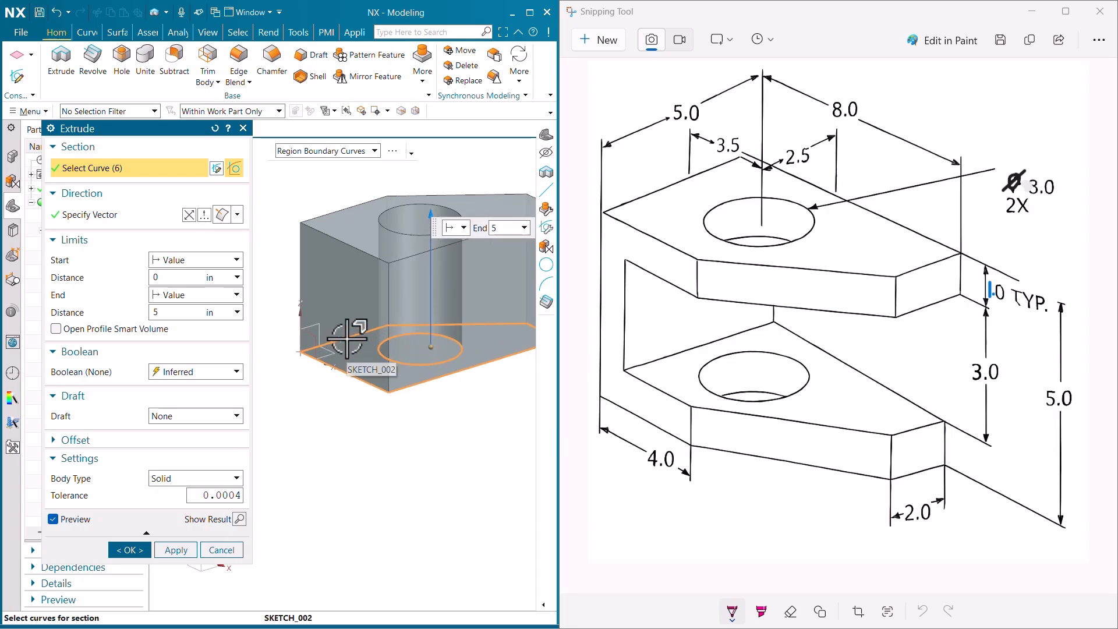
scroll(337, 339, down, 1)
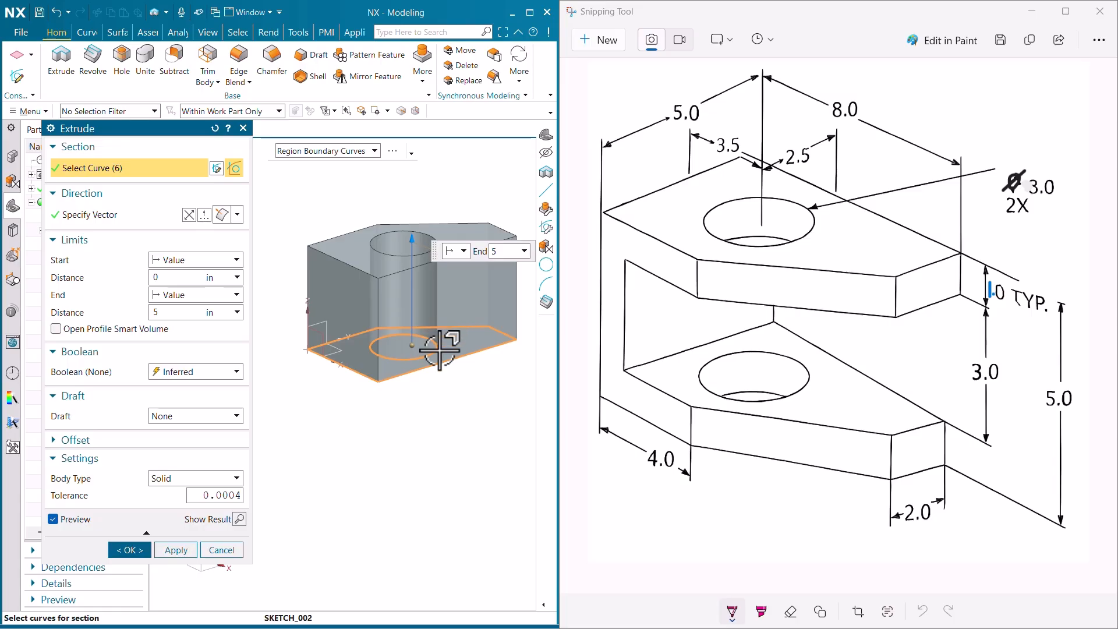
scroll(379, 449, down, 2)
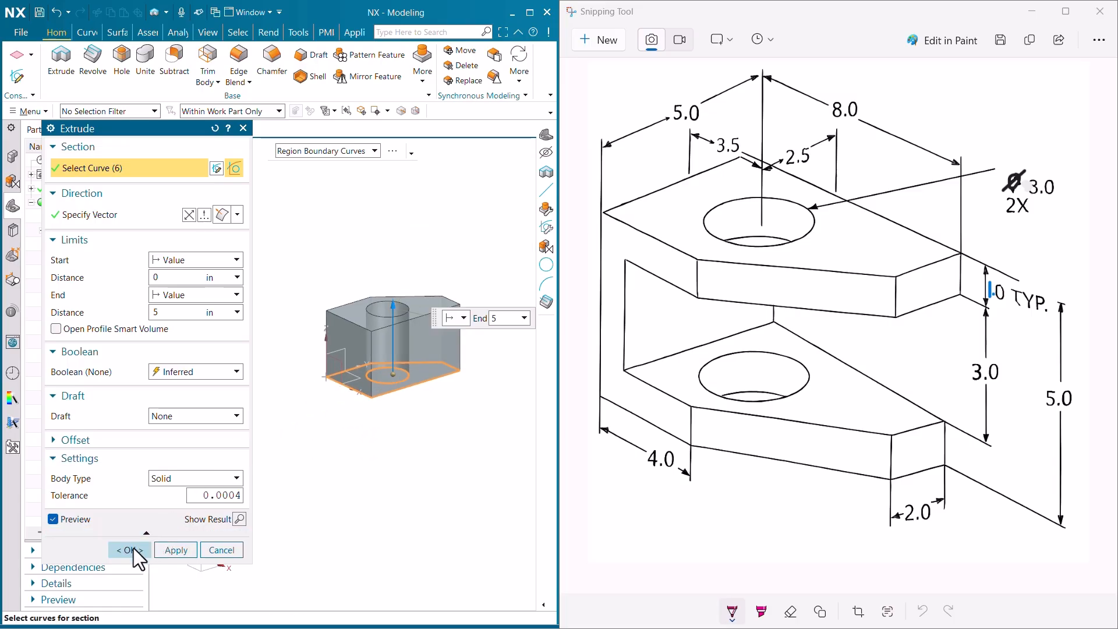
click(129, 549)
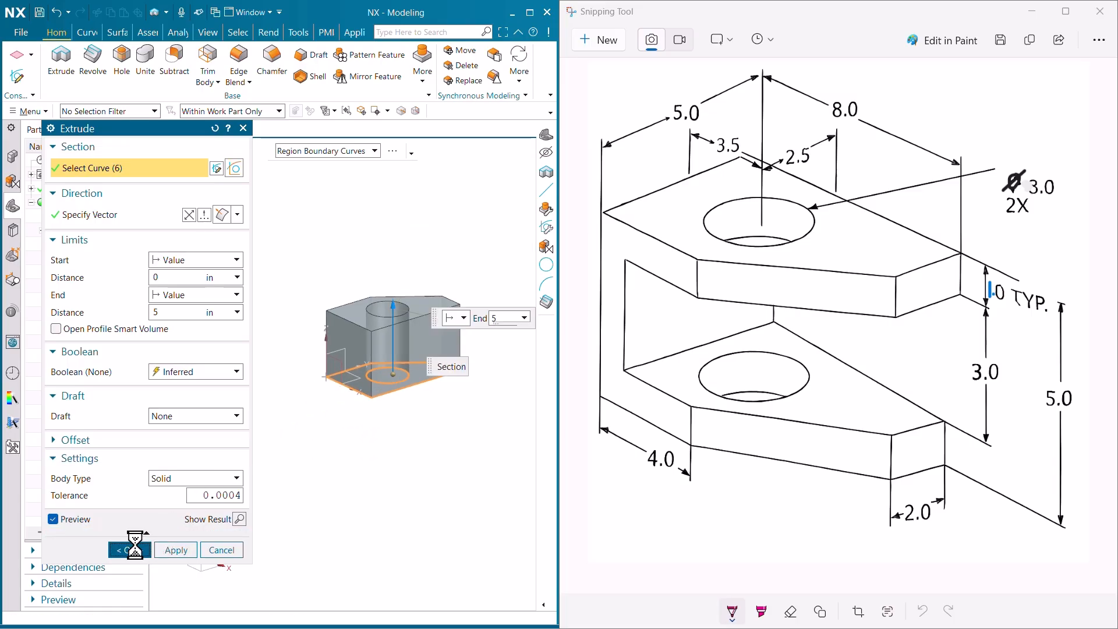
right_click(400, 419)
key(ctrl+f)
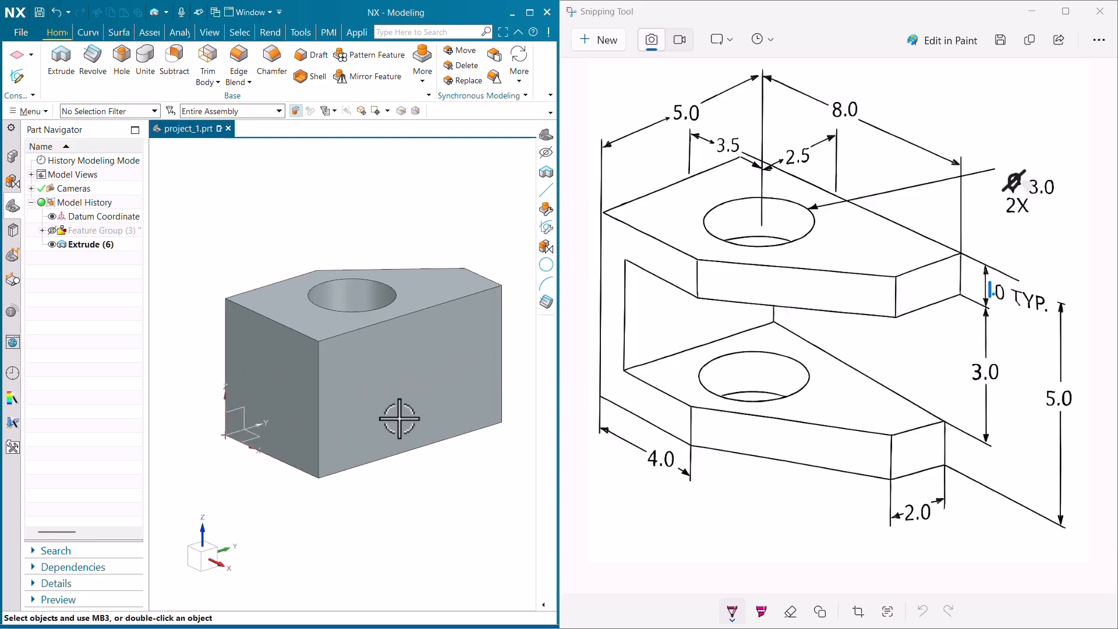
- Select the extruded body and open its underlying sketch for editing
click(387, 342)
scroll(389, 329, down, 1)
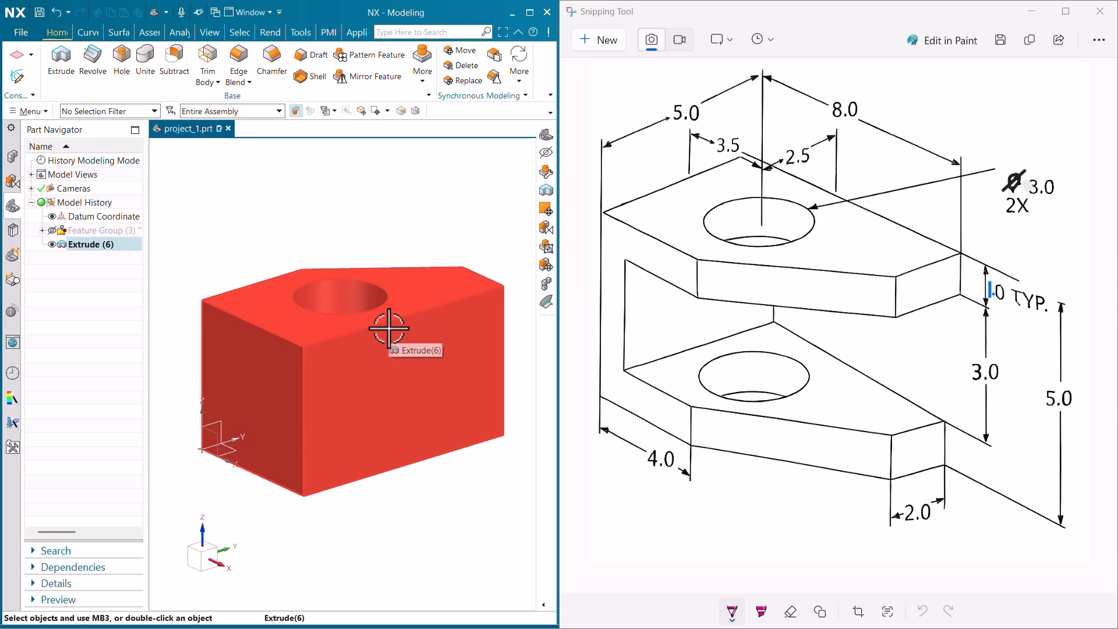
right_click(102, 250)
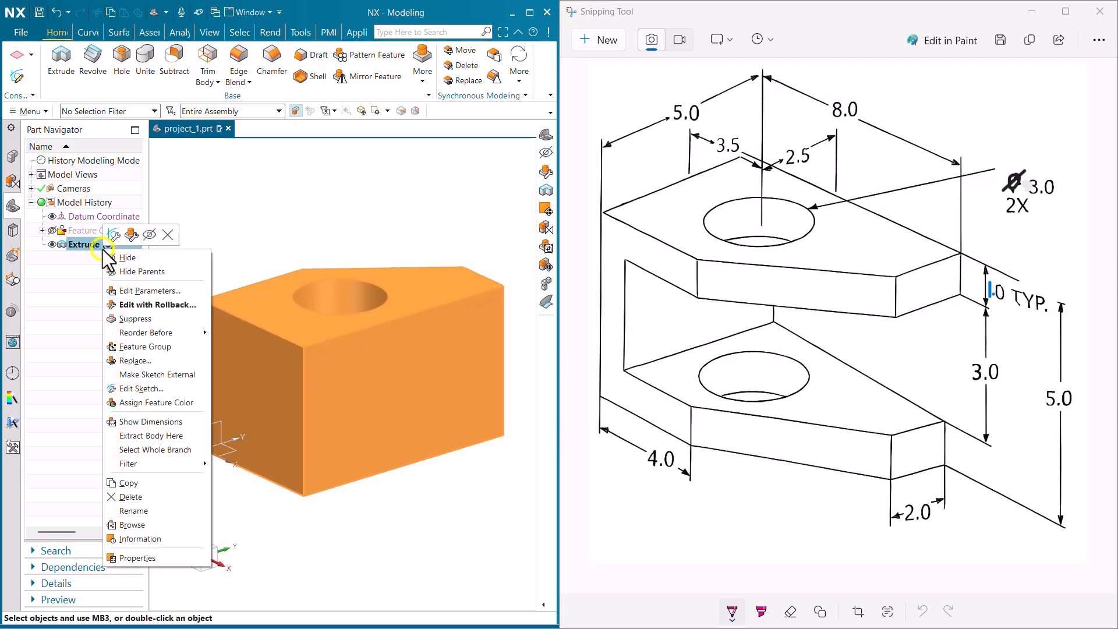
click(156, 390)
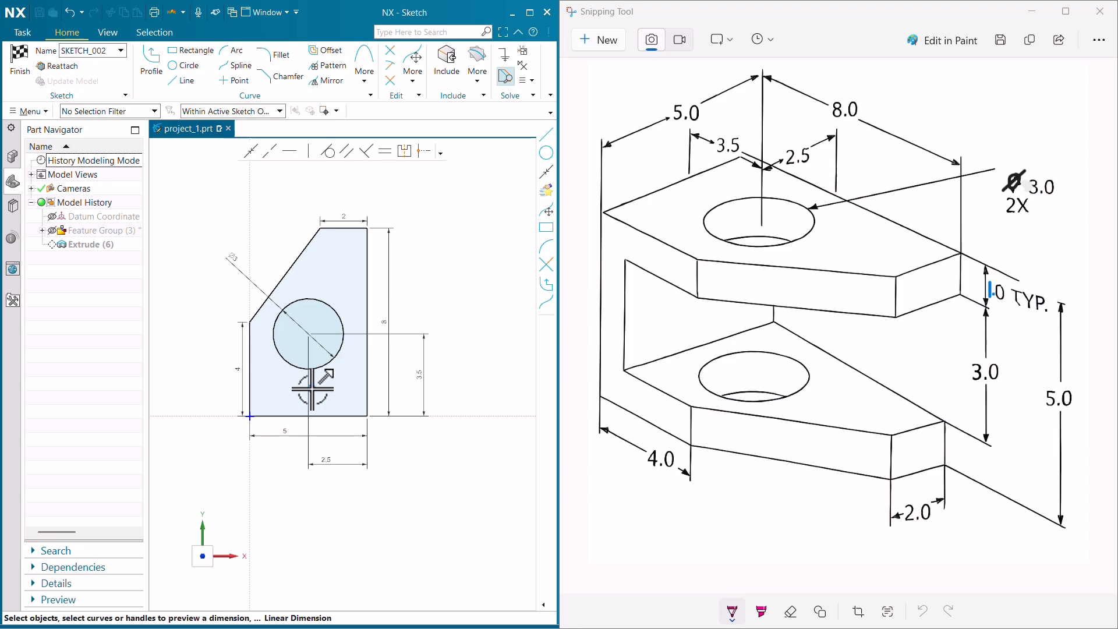
- Compare the sketch's orientation with the reference drawing in a 3D view and in a view normal to the sketch plane
key(Home)
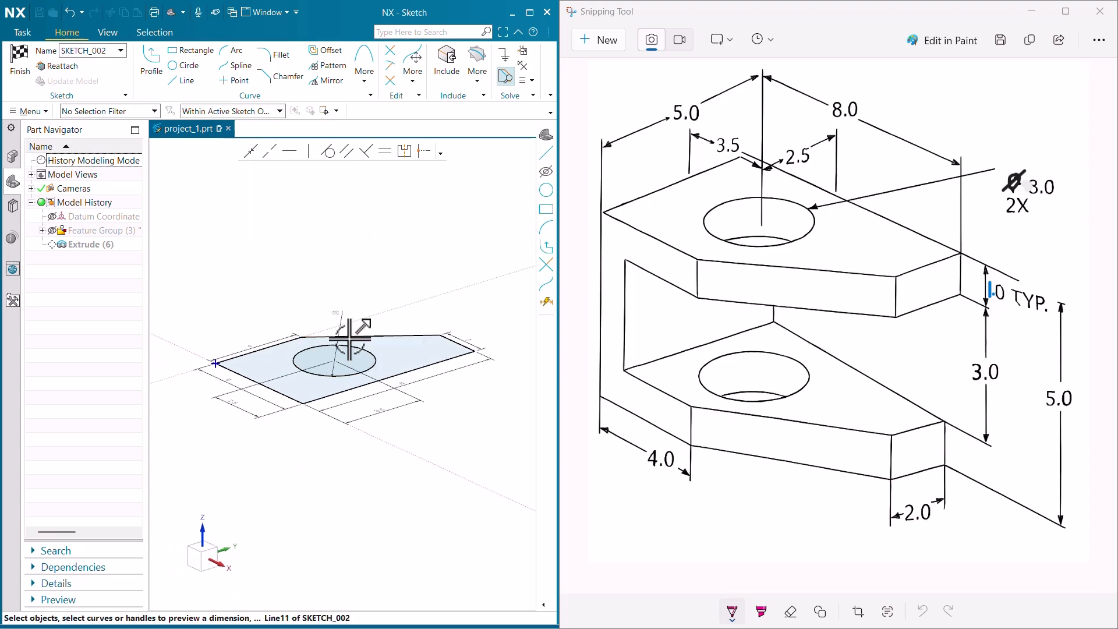
scroll(349, 324, down, 2)
scroll(270, 350, up, 2)
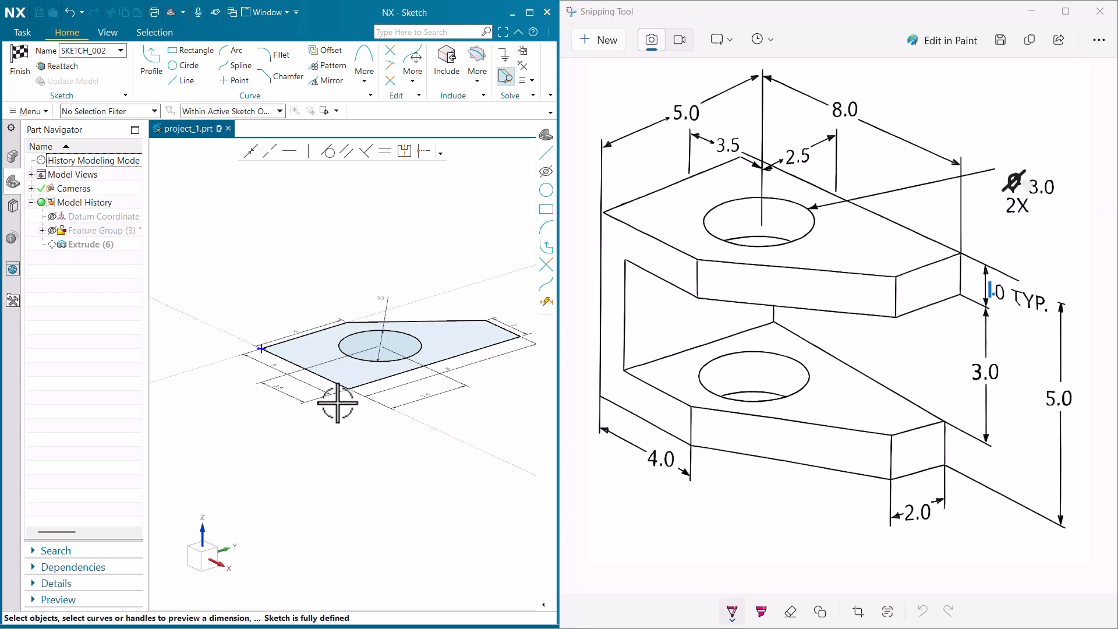
scroll(336, 403, down, 1)
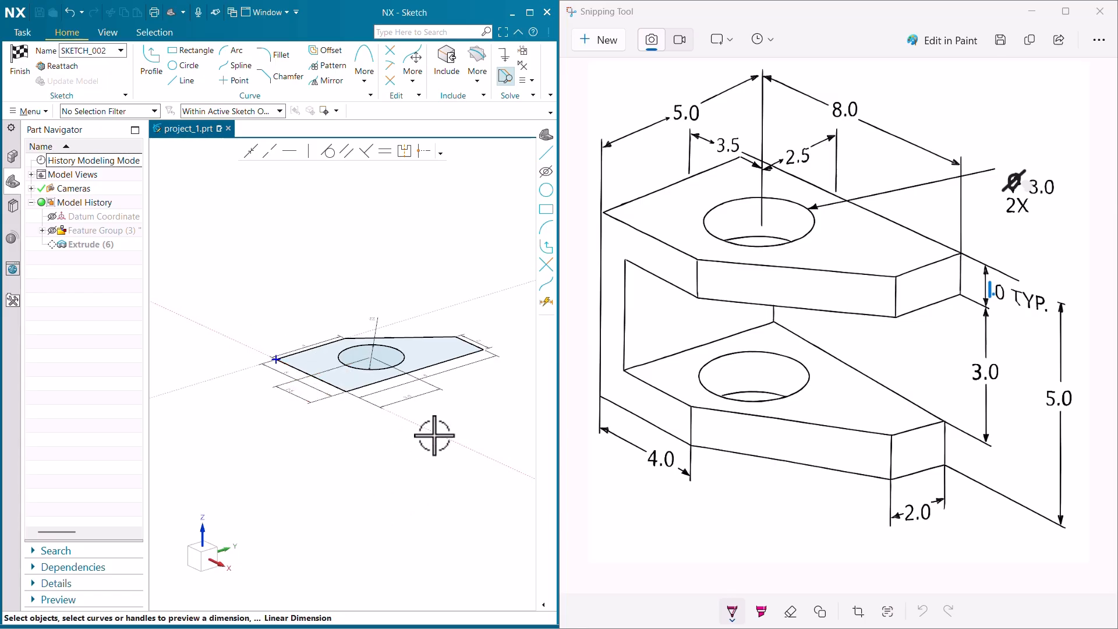
mouse_move(413, 439)
middle_down()
mouse_move(444, 465)
mouse_move(445, 349)
middle_up()
key(F8)
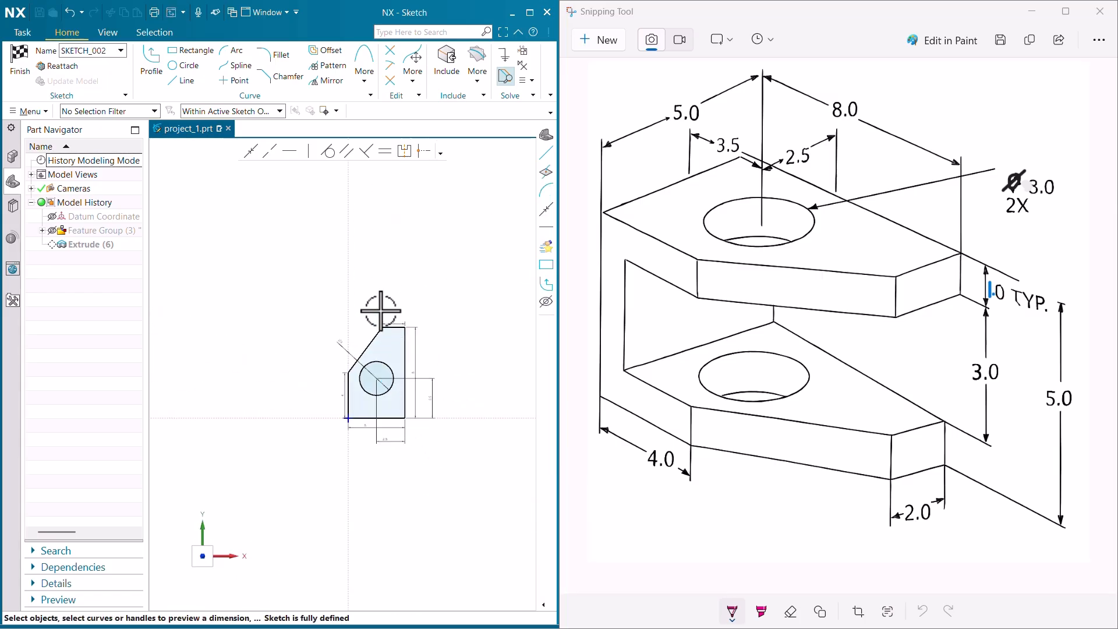
scroll(357, 285, down, 2)
scroll(376, 368, up, 5)
scroll(319, 317, up, 2)
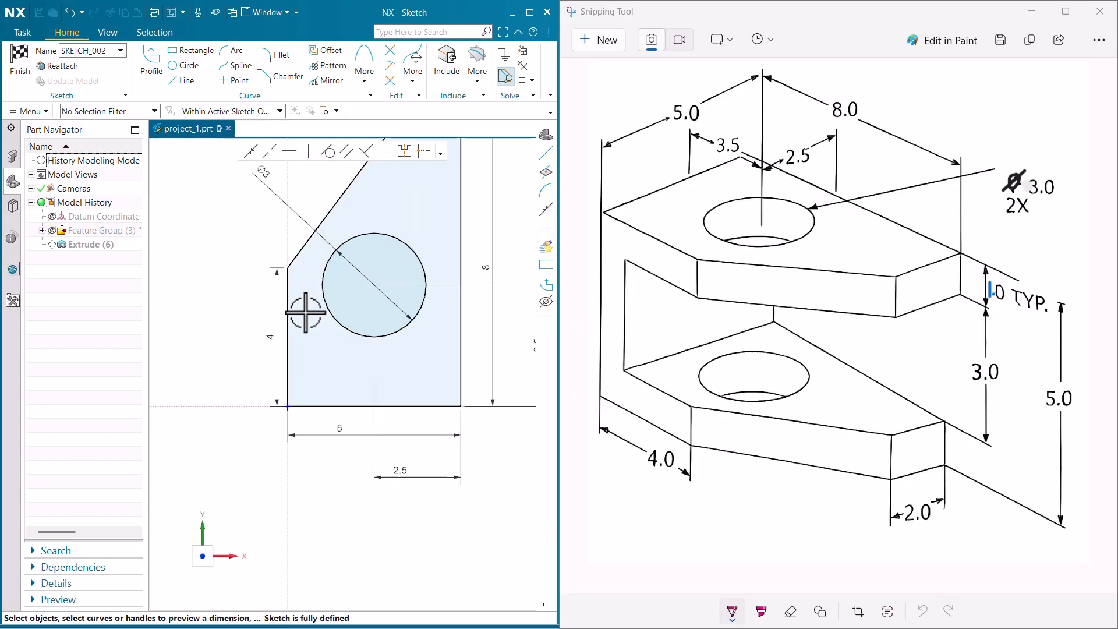
- Delete all five profile lines and the circle from the sketch, leaving it empty
click(294, 313)
scroll(292, 338, down, 2)
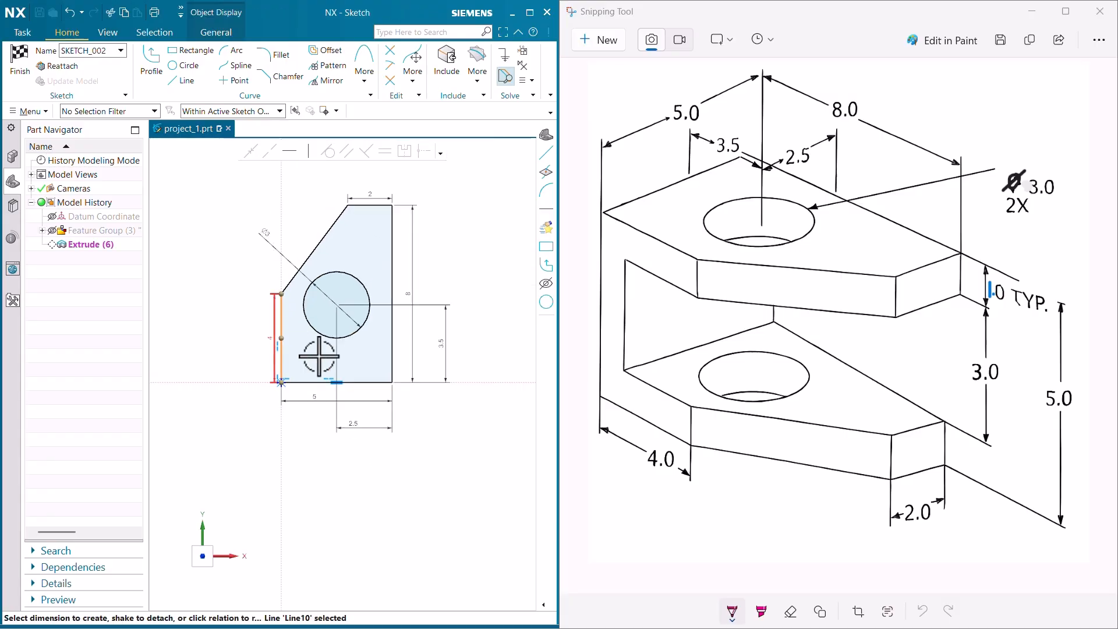
key(Delete)
click(326, 244)
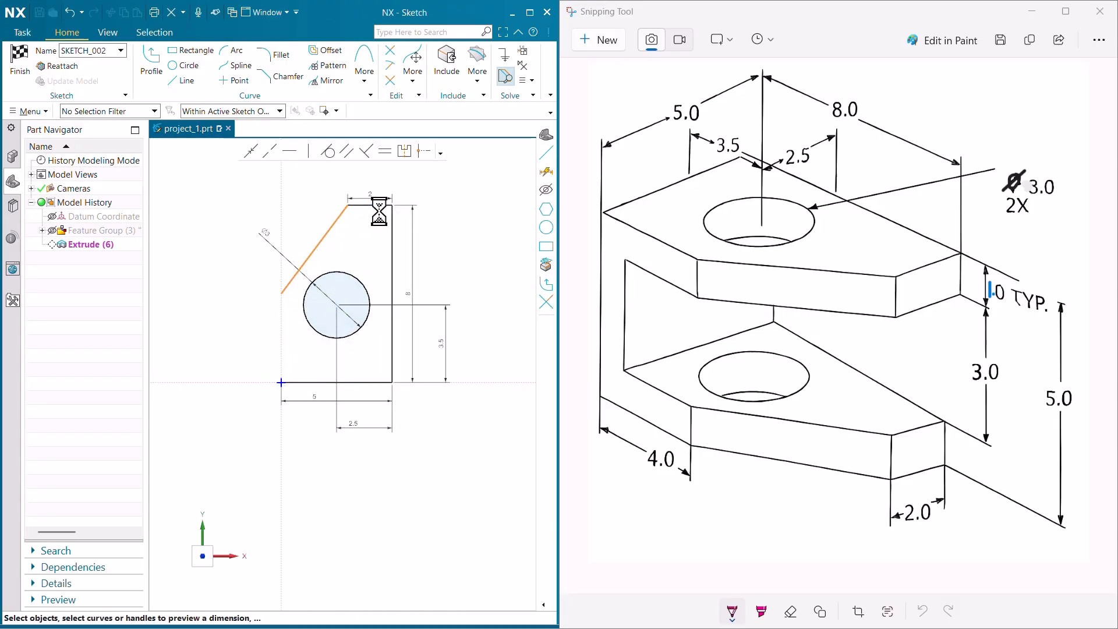
key(Delete)
click(387, 207)
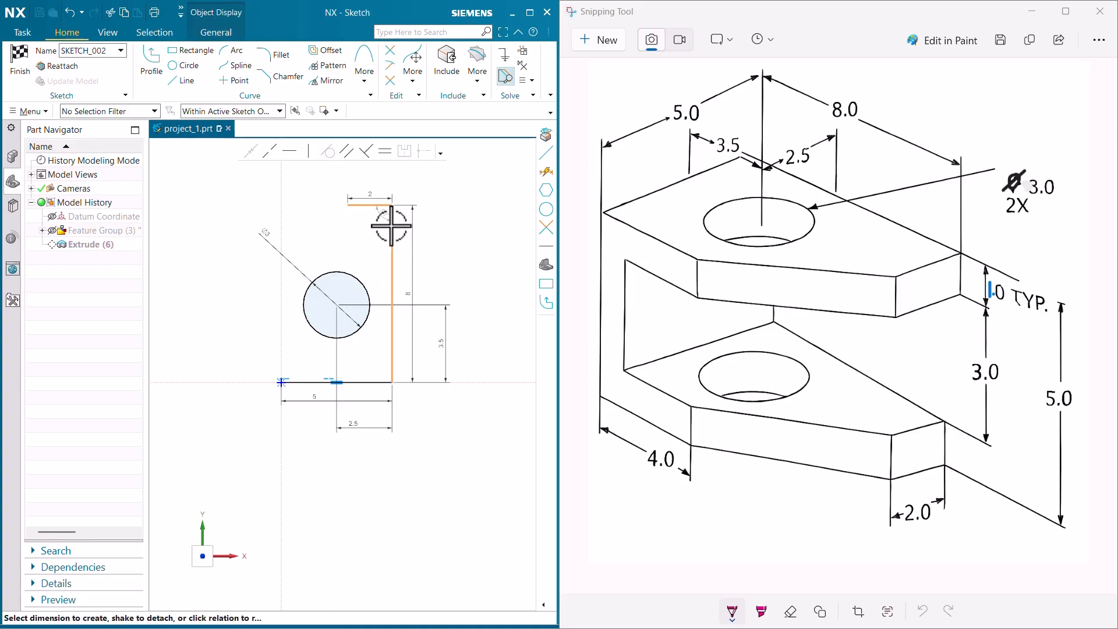
key(Delete)
click(362, 383)
key(Delete)
click(332, 338)
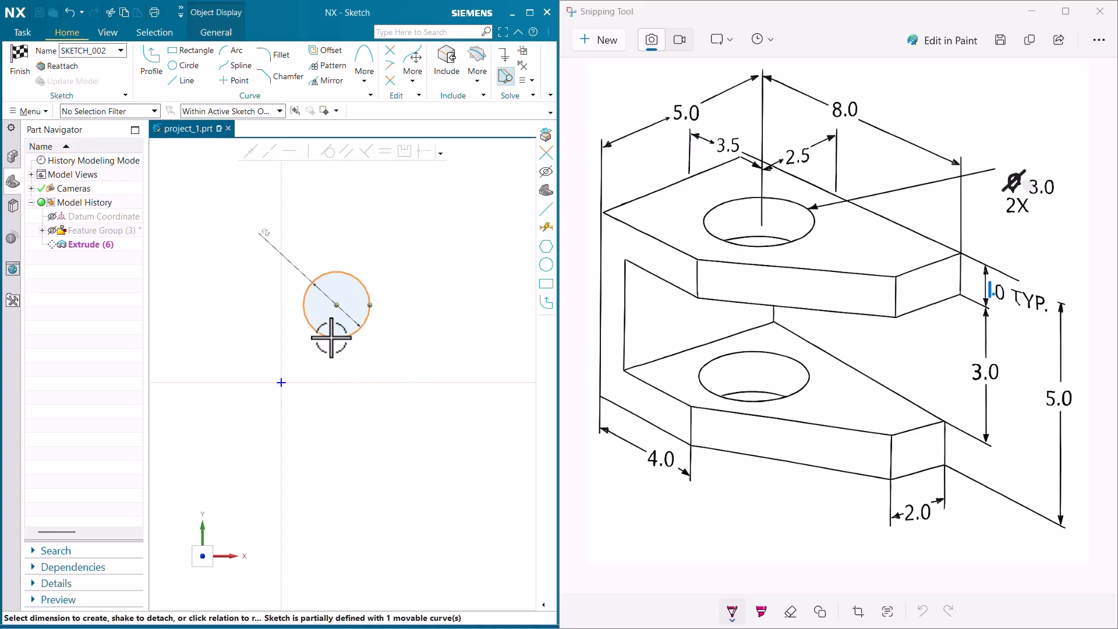
key(Delete)
- Draw a closed five-sided profile from the origin below the horizontal axis, about 9 in wide and 4.3 in tall, with a slanted lower-right corner
click(151, 55)
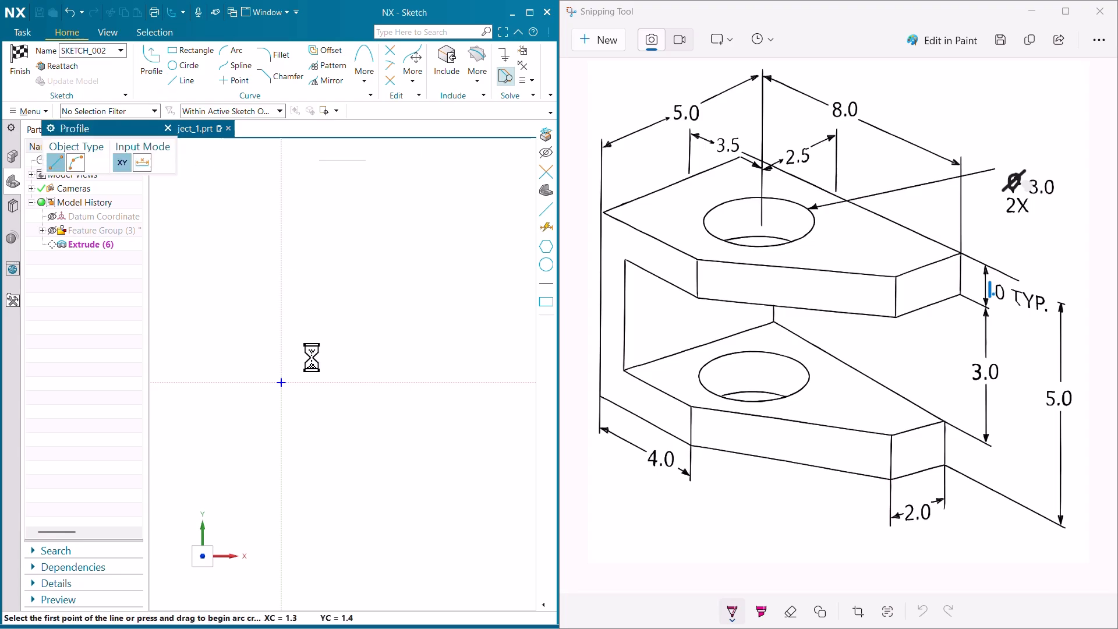
click(282, 383)
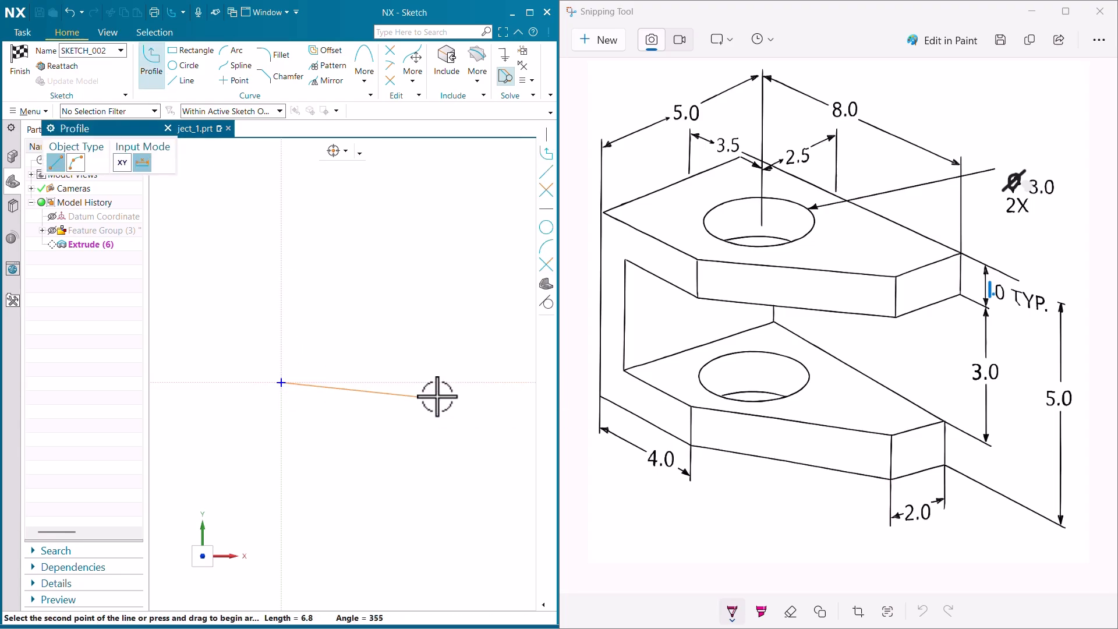
click(481, 383)
click(481, 419)
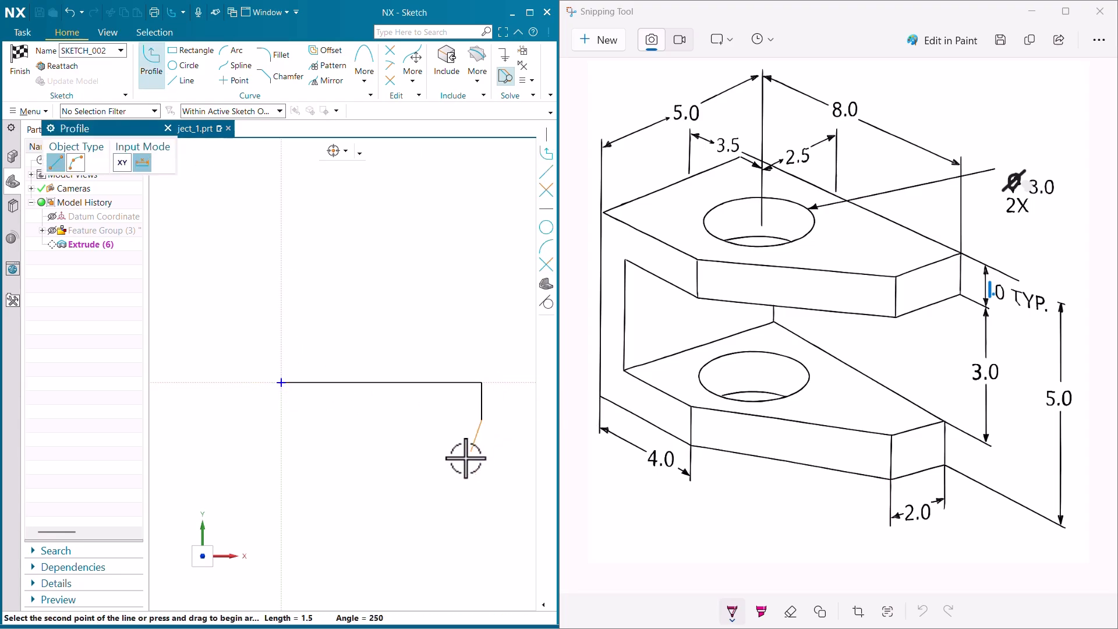
click(285, 478)
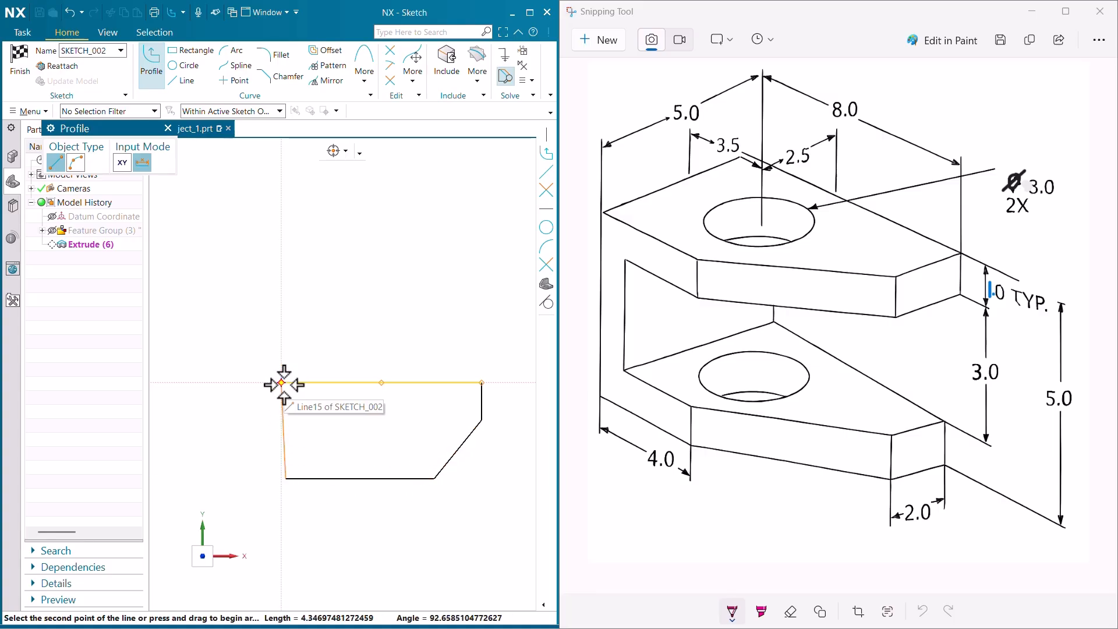
click(282, 383)
key(Escape)
key(Escape)
- Constrain the slightly tilted left edge of the profile to be vertical
scroll(322, 416, down, 2)
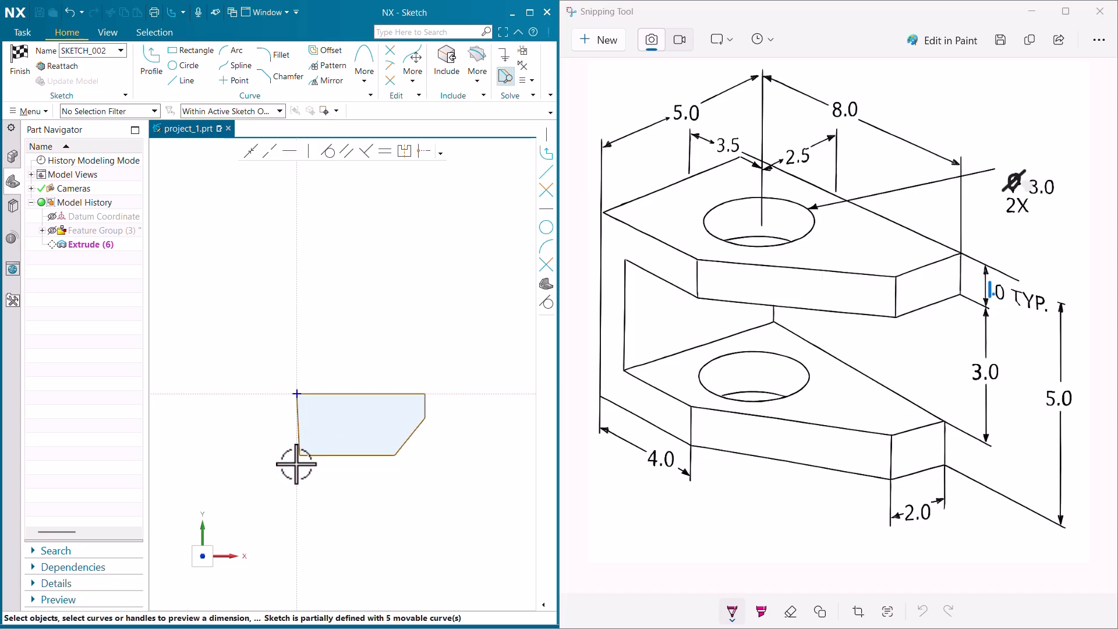
scroll(297, 465, up, 3)
scroll(303, 428, up, 4)
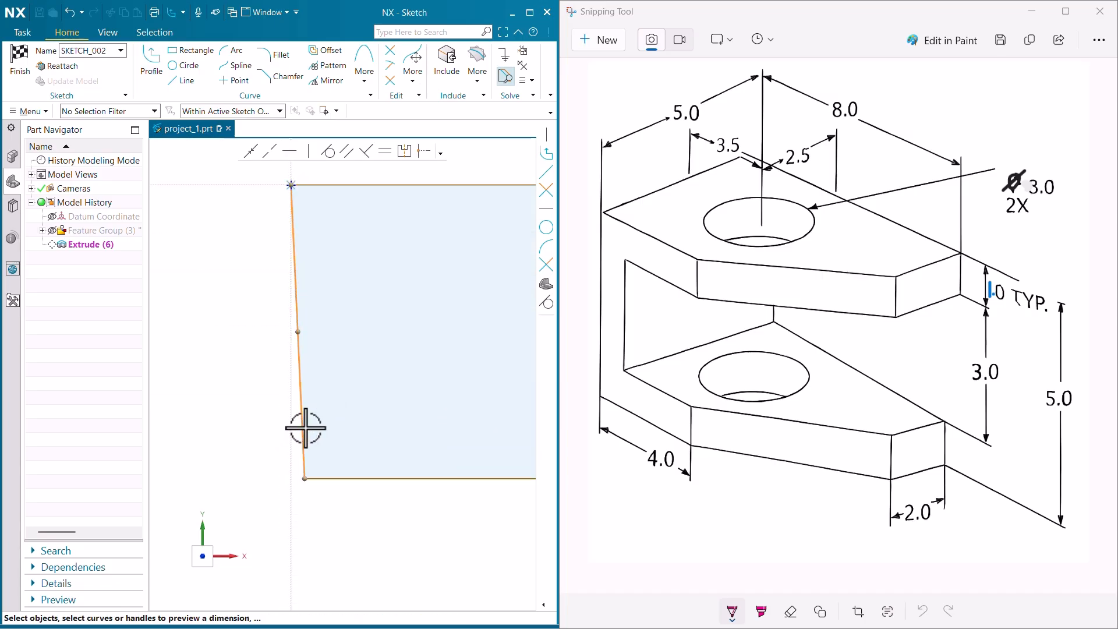
click(306, 428)
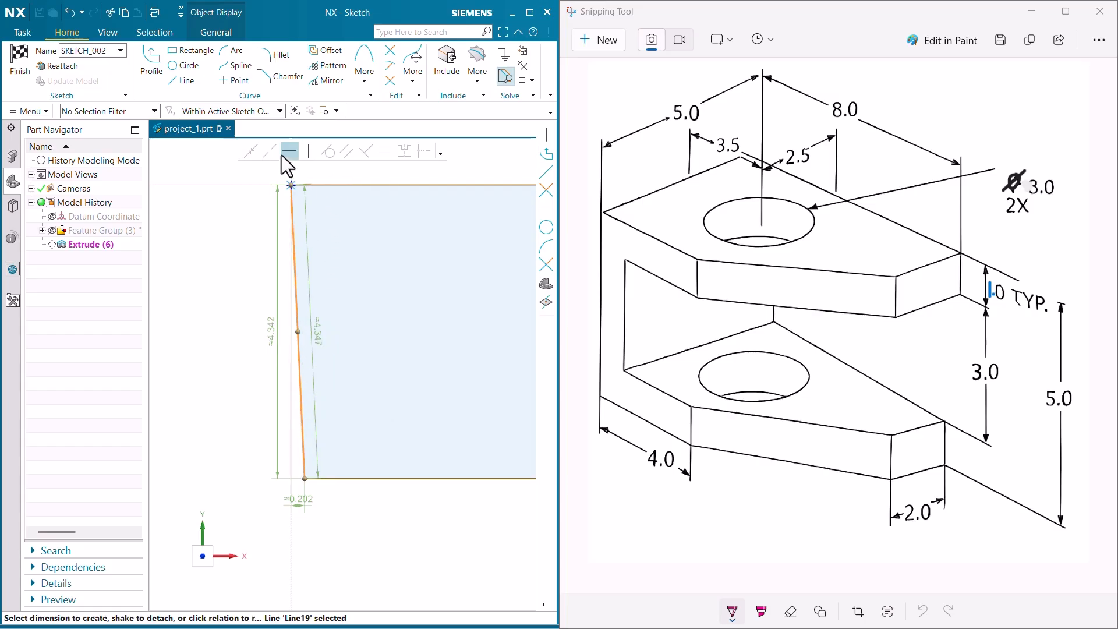
click(307, 151)
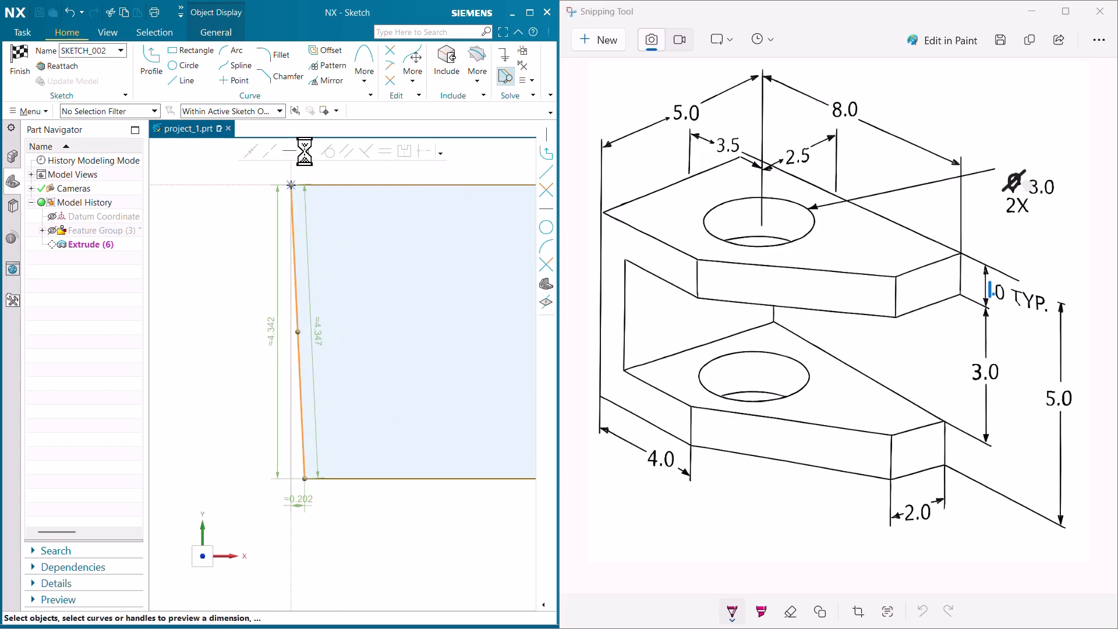
scroll(252, 325, down, 4)
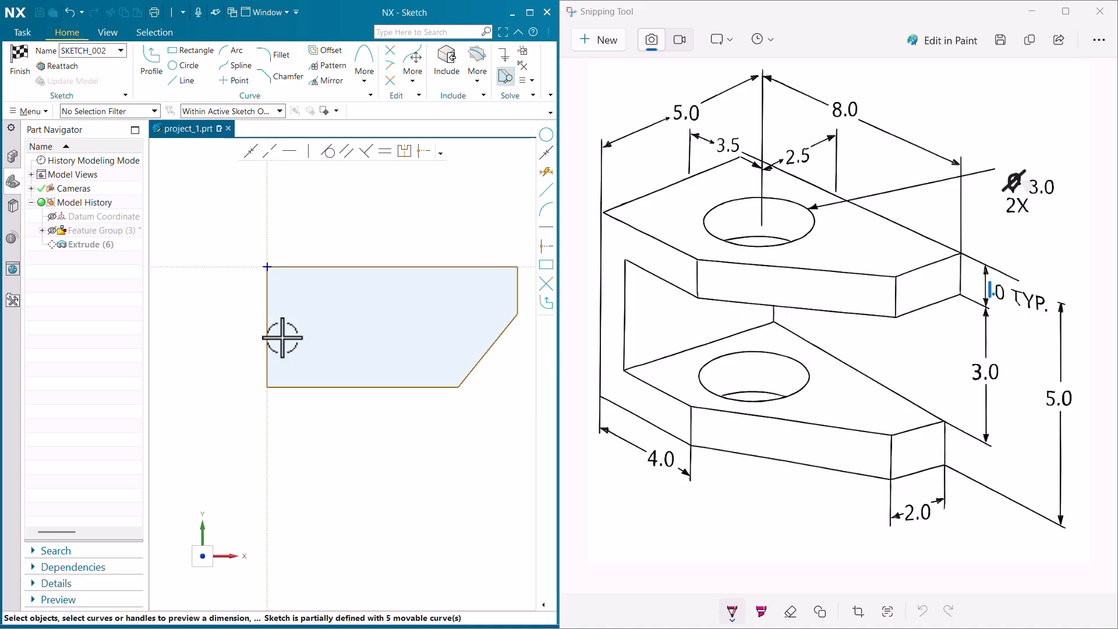
- Dimension the profile's top edge to 8 in, scaling the entire sketch with this first dimension
scroll(279, 312, down, 1)
click(338, 277)
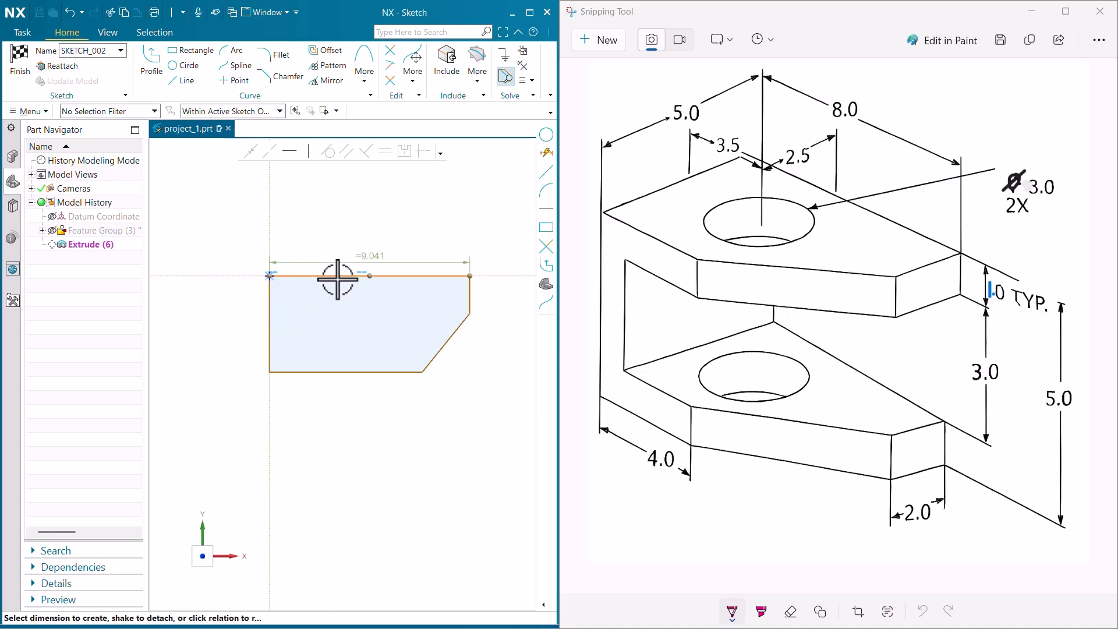
click(339, 256)
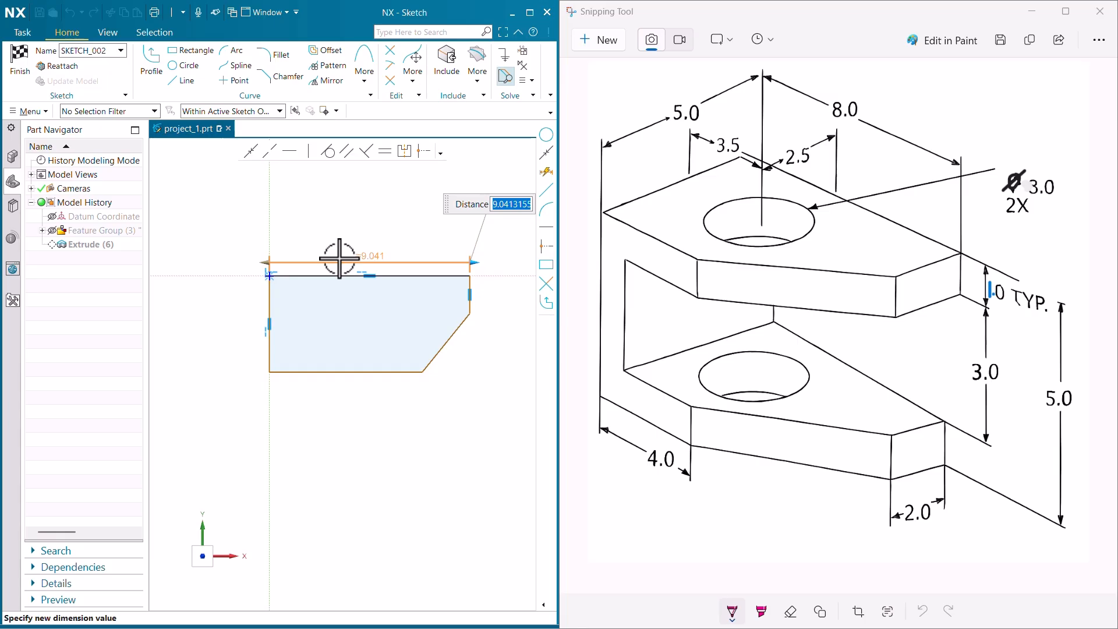
text(8)
key(Return)
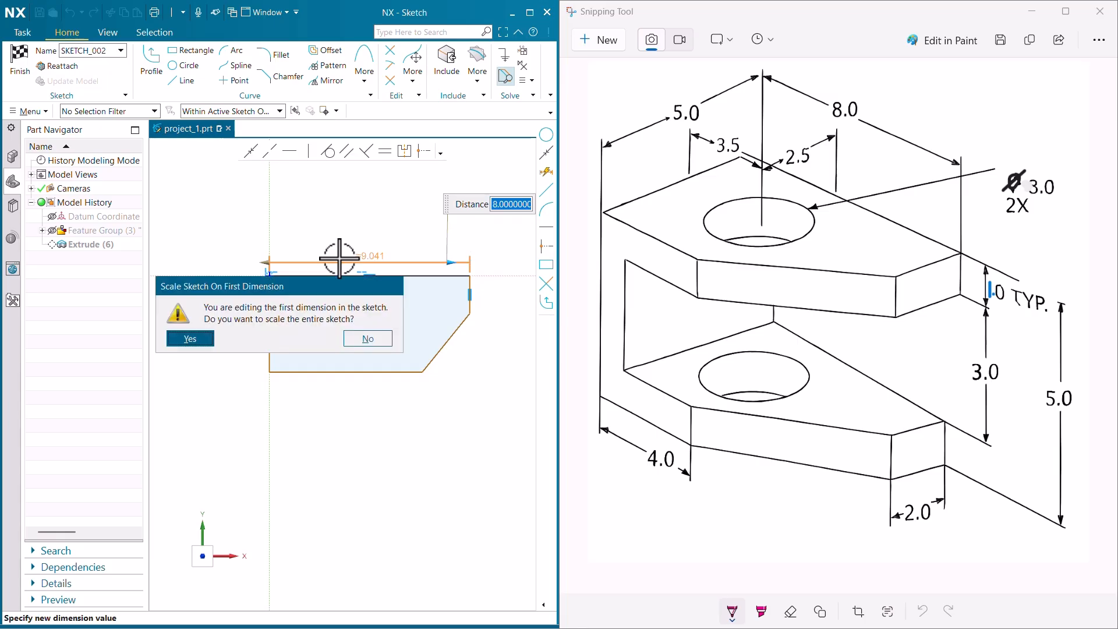
click(212, 340)
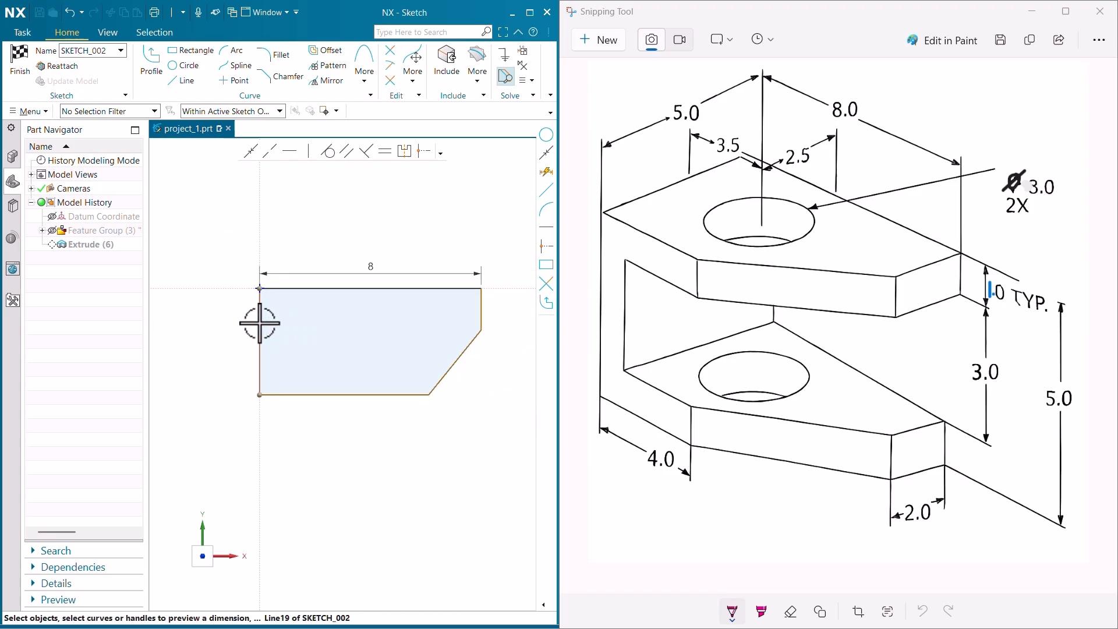
- Dimension the profile's left vertical edge to 5 in and its bottom edge to 4 in
click(244, 347)
click(241, 352)
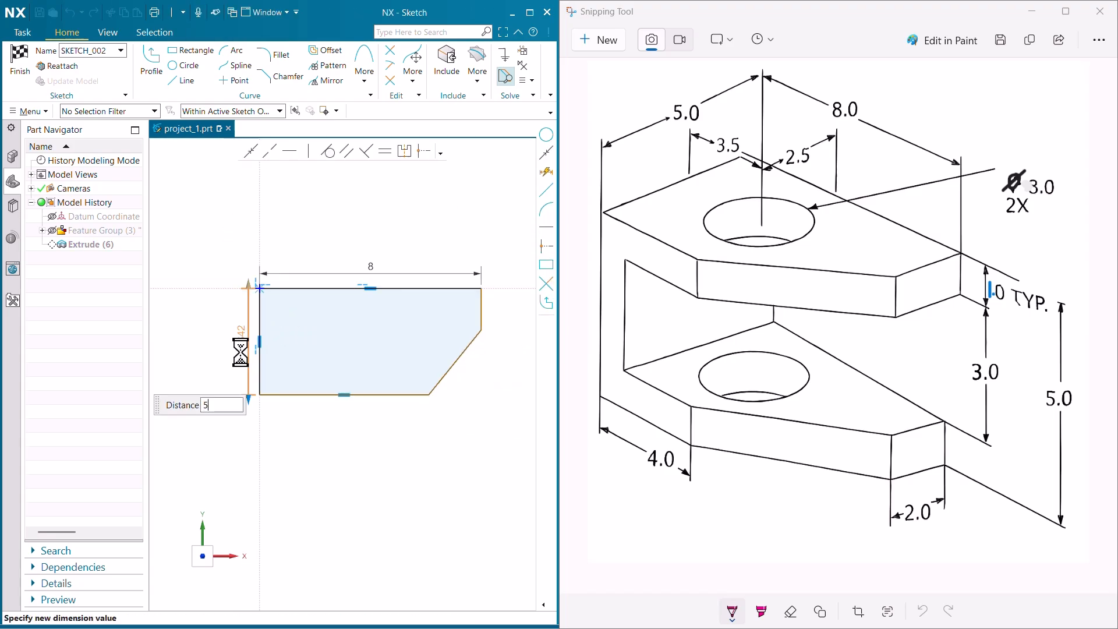
text(5)
key(Return)
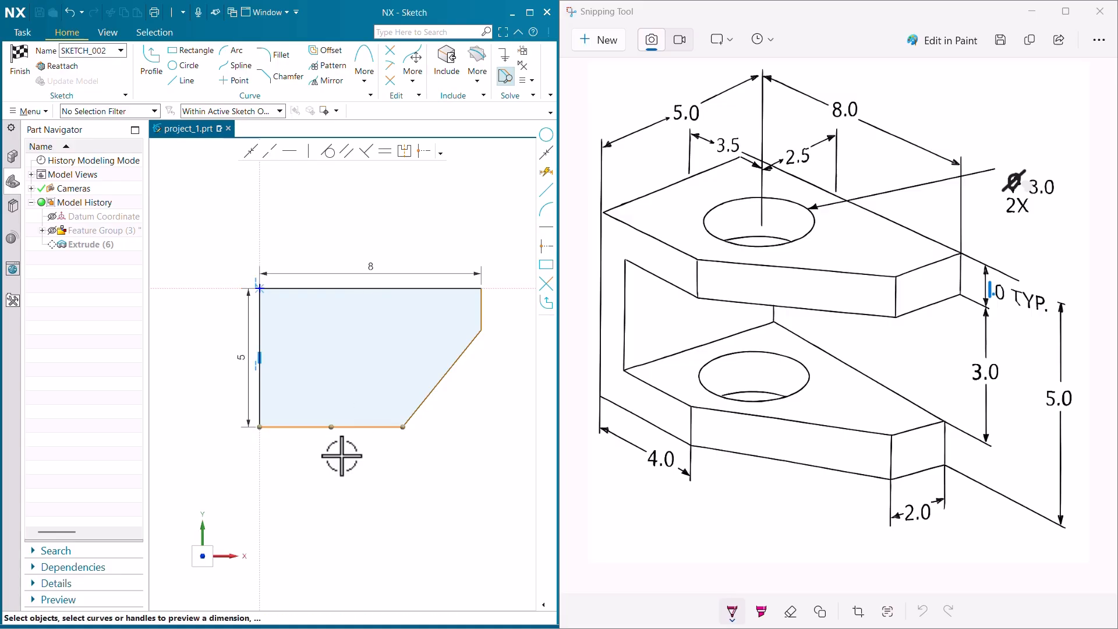
click(338, 443)
click(333, 448)
text(4)
key(Return)
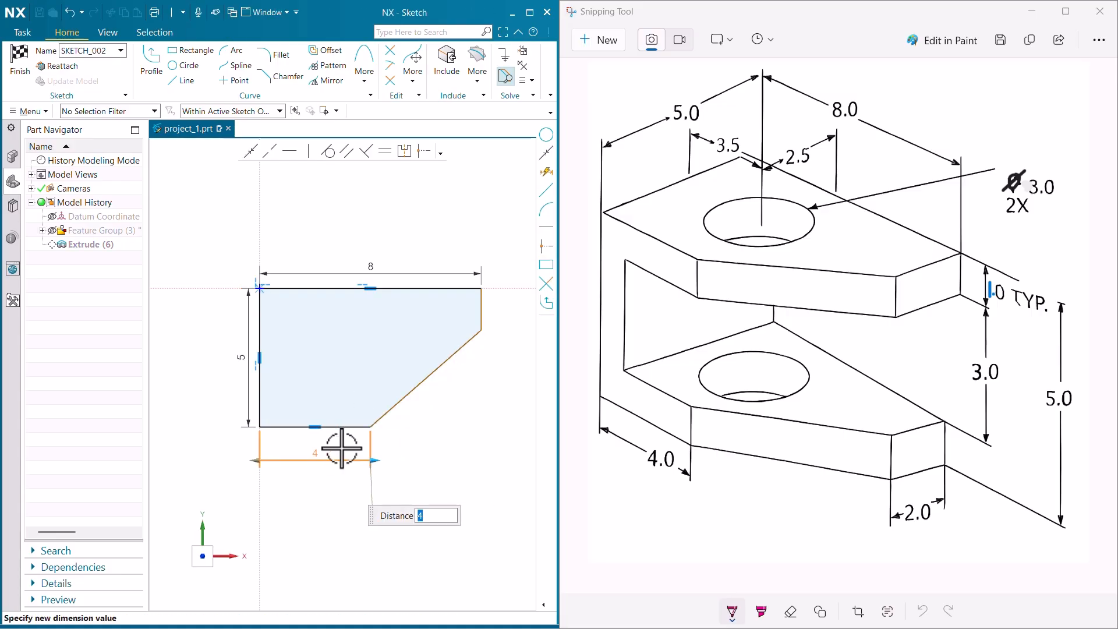
- Dimension the profile's short right vertical edge to 2 in
click(500, 319)
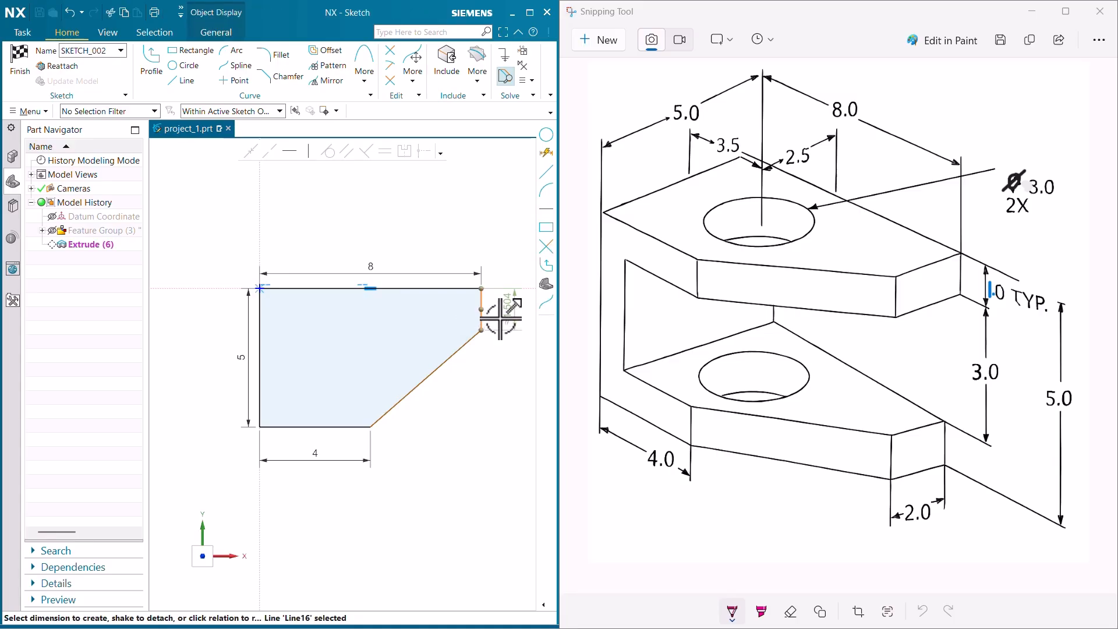
click(505, 314)
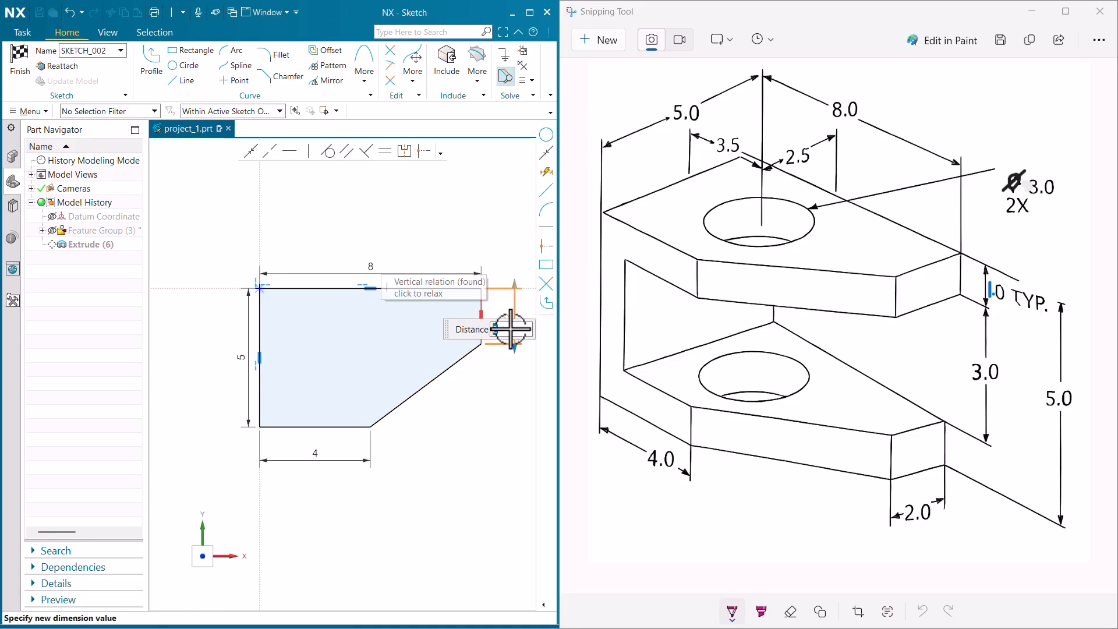
text(2)
key(Return)
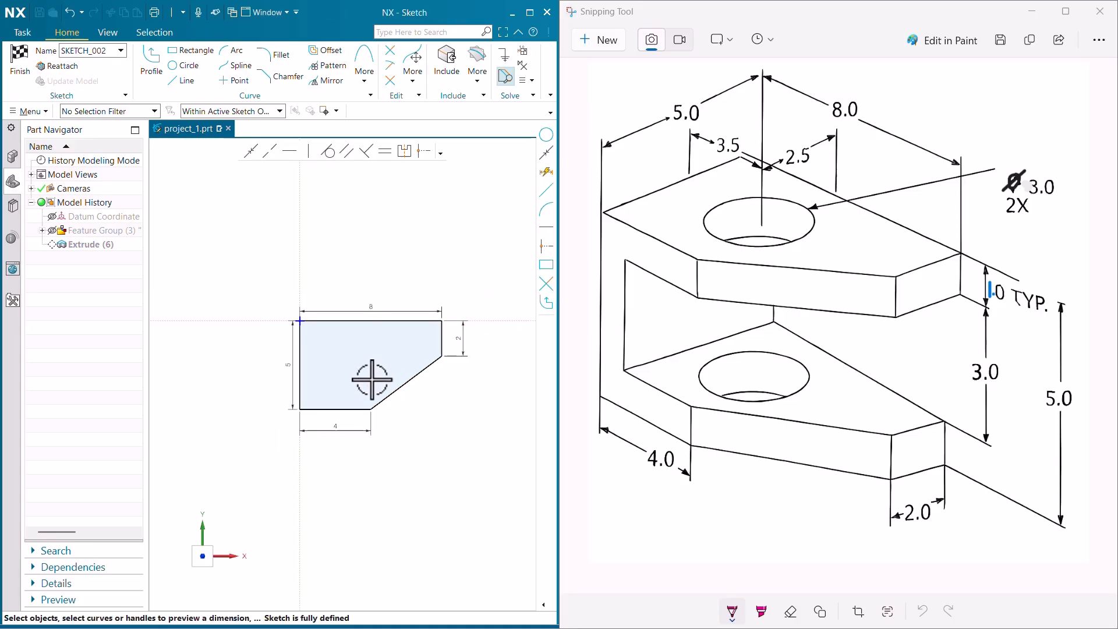
- Draw a circle about 1.9 in in diameter inside the profile, centred about 2.7 in from the left edge and 2.2 in below the top edge
key(Home)
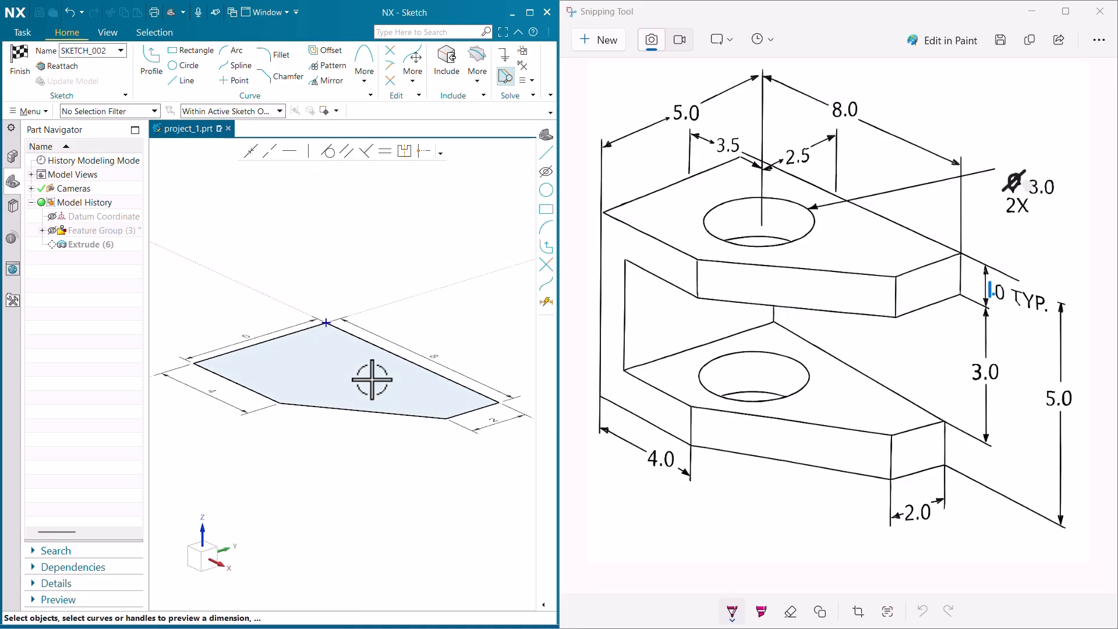
mouse_move(330, 371)
middle_down()
mouse_move(349, 320)
mouse_move(362, 399)
mouse_move(397, 428)
middle_up()
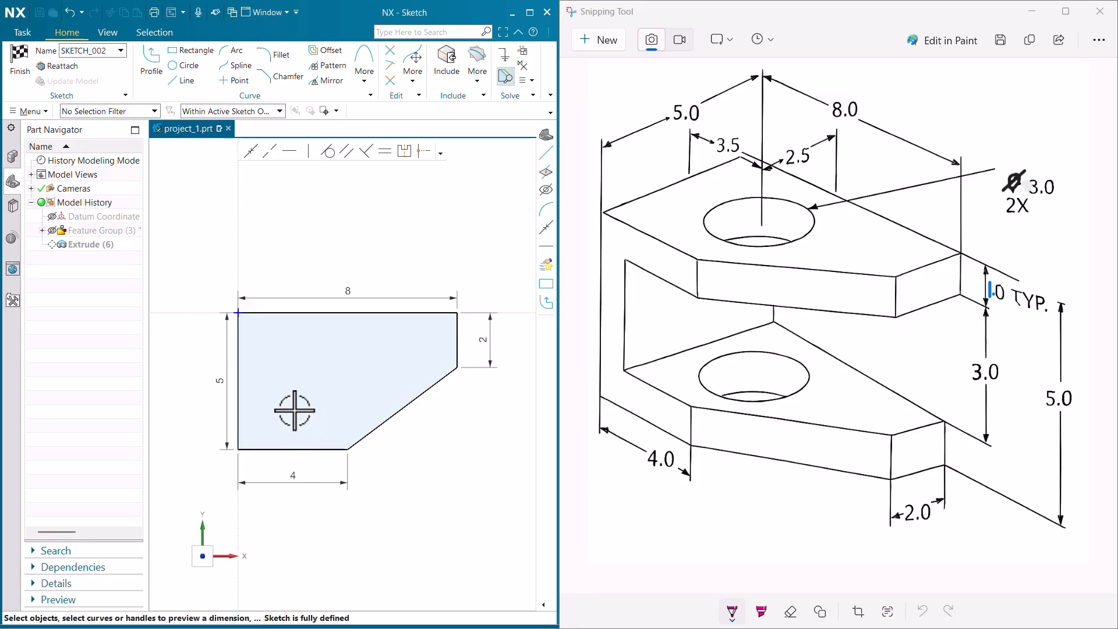
scroll(294, 411, up, 1)
click(184, 66)
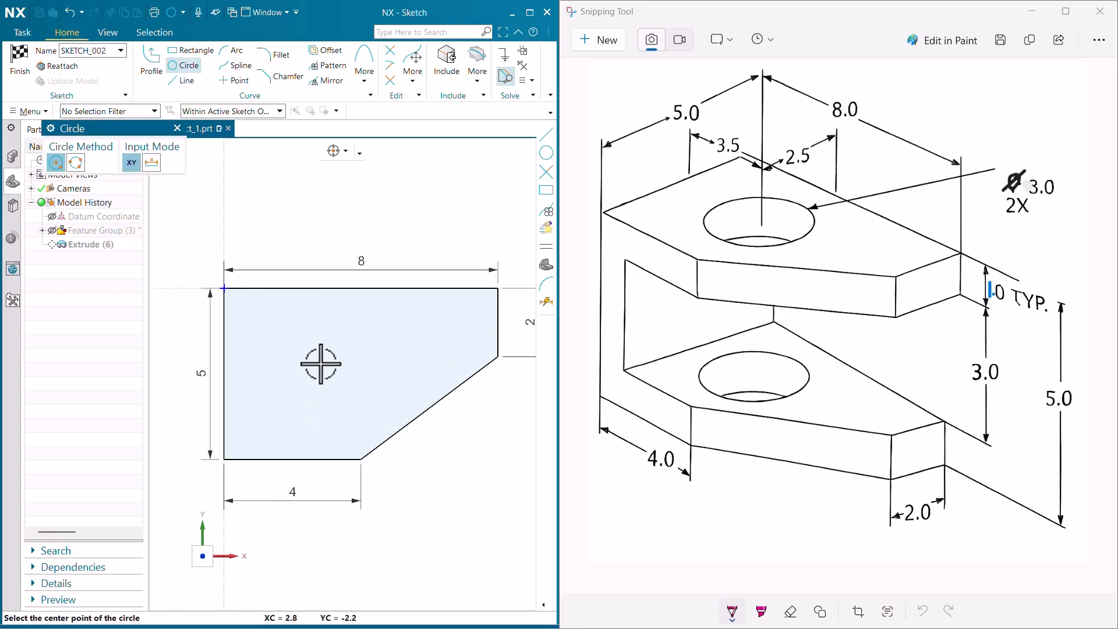
click(317, 364)
click(325, 332)
scroll(291, 313, up, 1)
key(Escape)
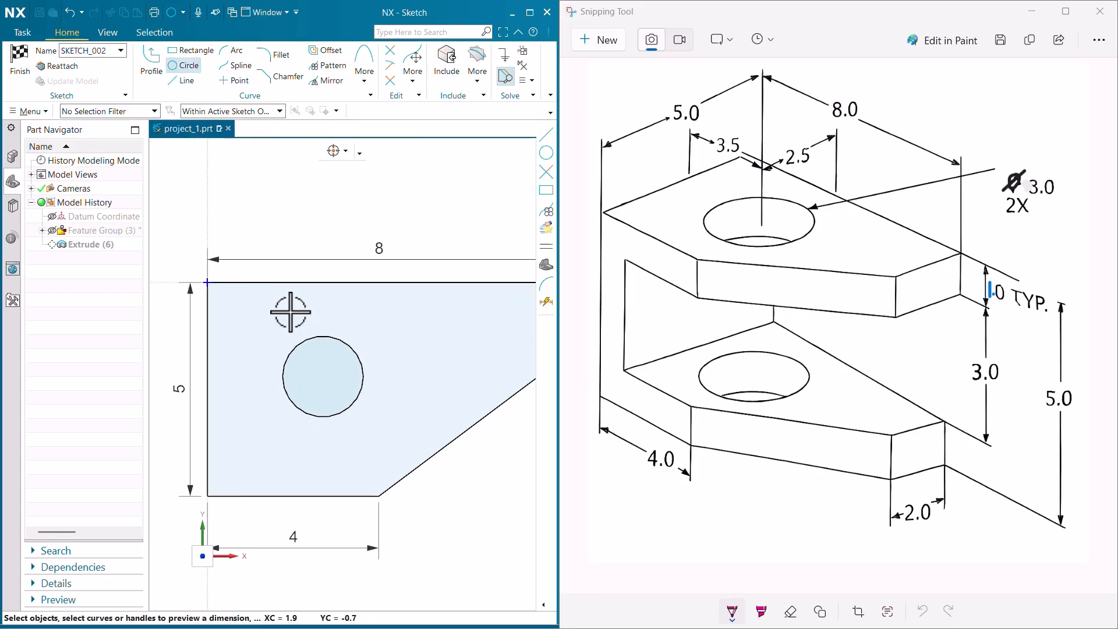
- Add a horizontal dimension between the profile's left edge and the circle's centre, placed below the profile
scroll(508, 303, down, 2)
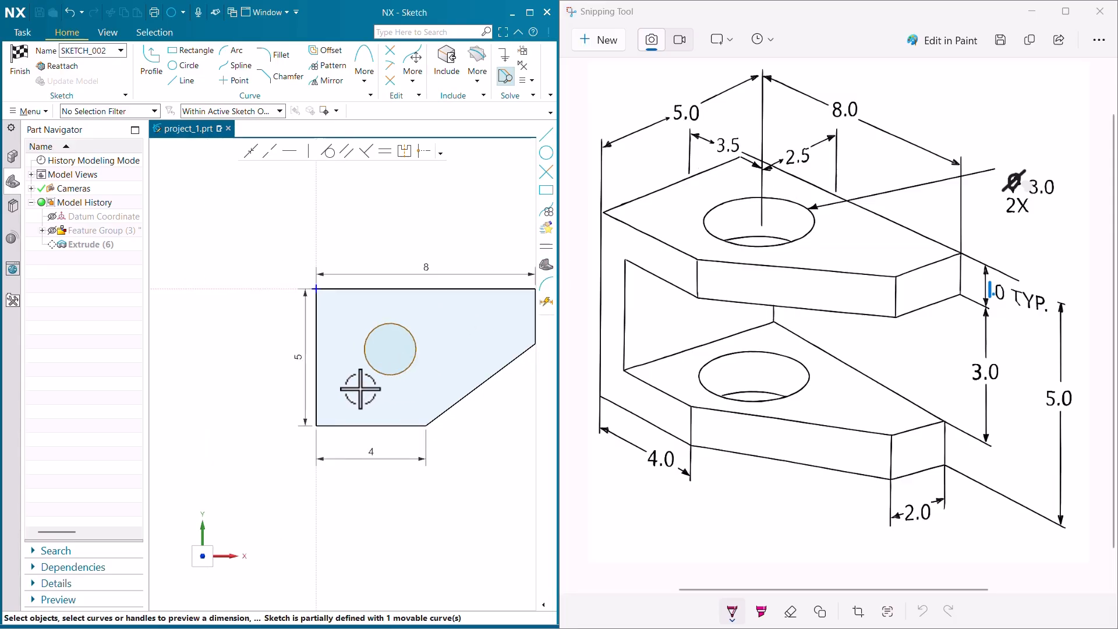
key(d)
click(316, 355)
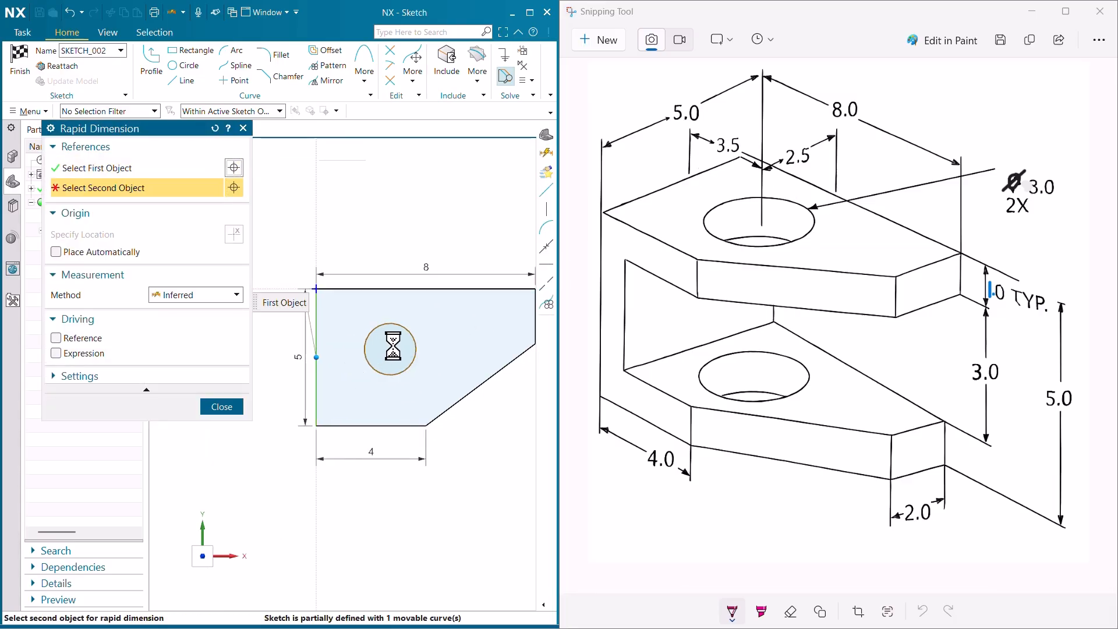
click(390, 349)
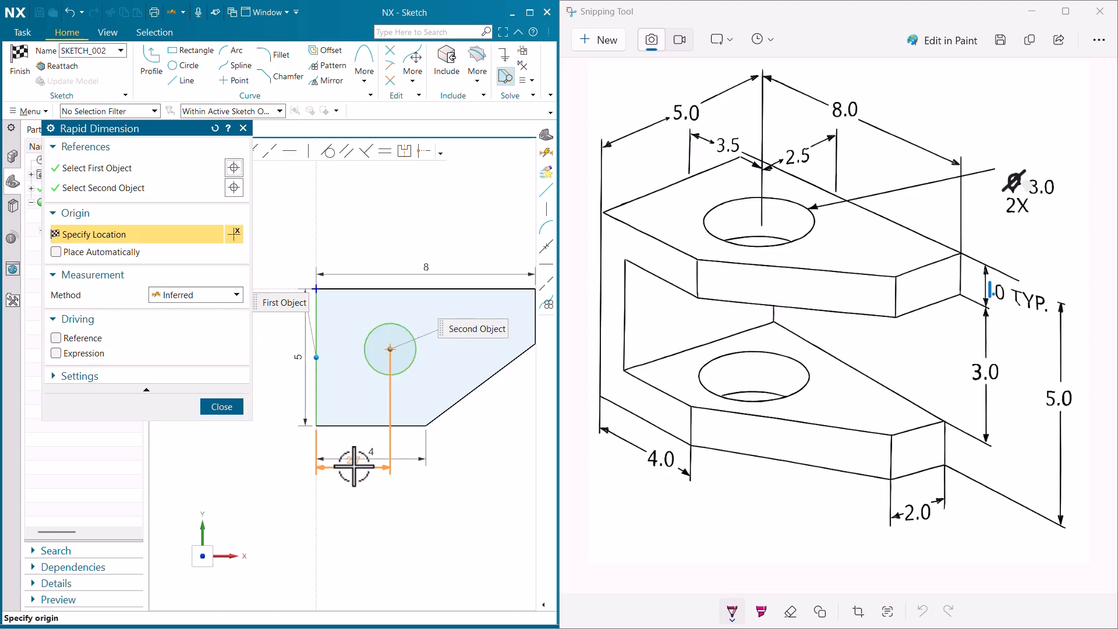
click(352, 479)
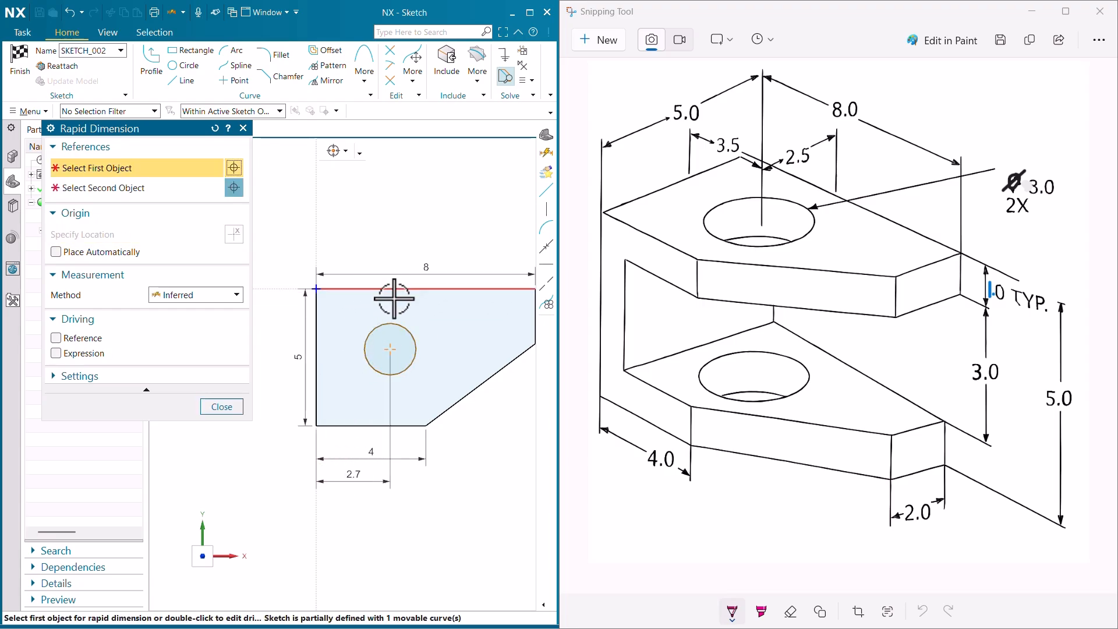
click(389, 344)
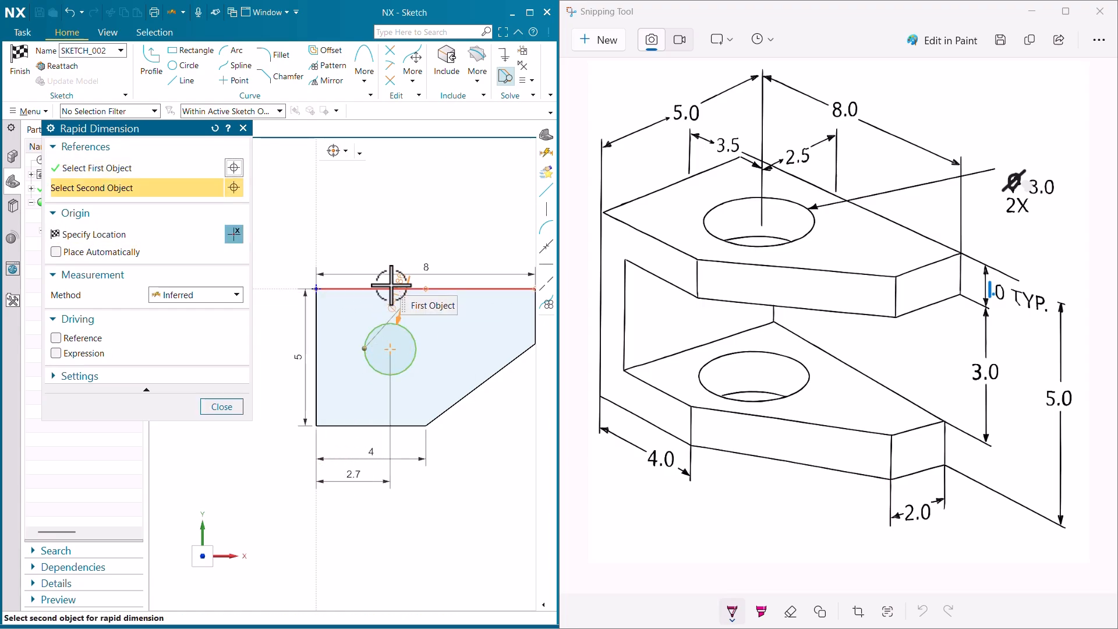
click(393, 289)
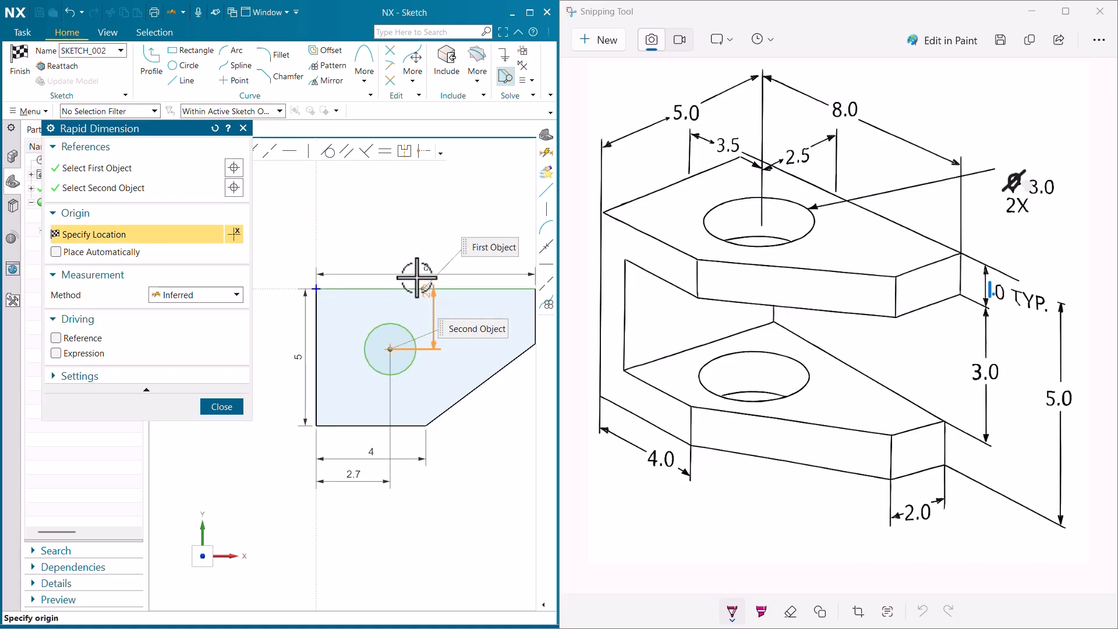
key(Escape)
key(Escape)
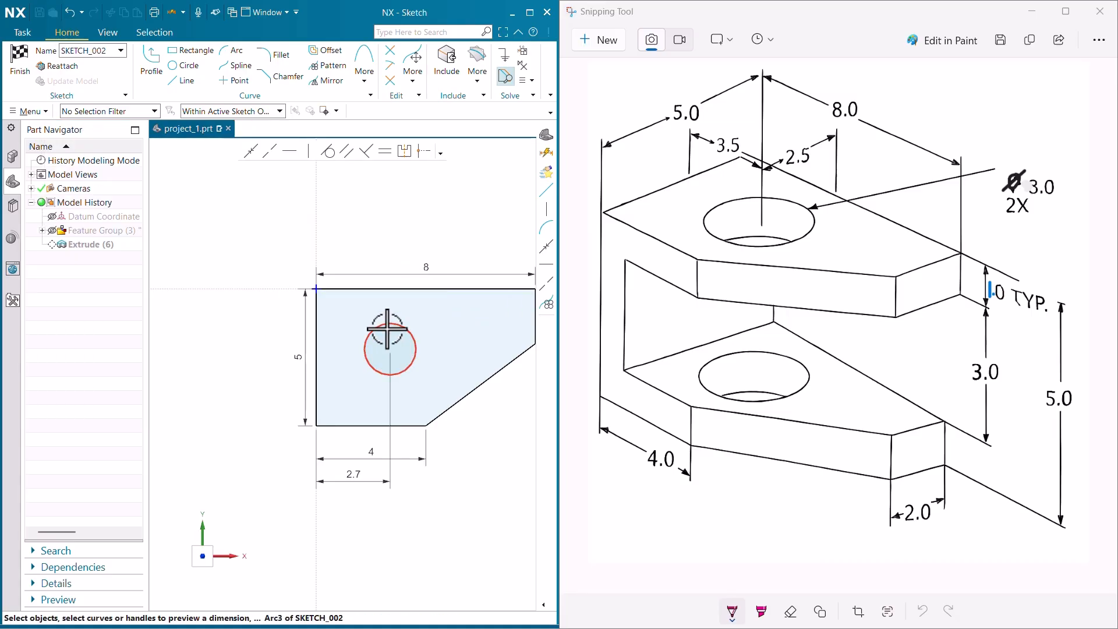
- Add a vertical dimension between the profile's top edge and the circle's centre, placed beside the circle
key(d)
click(411, 291)
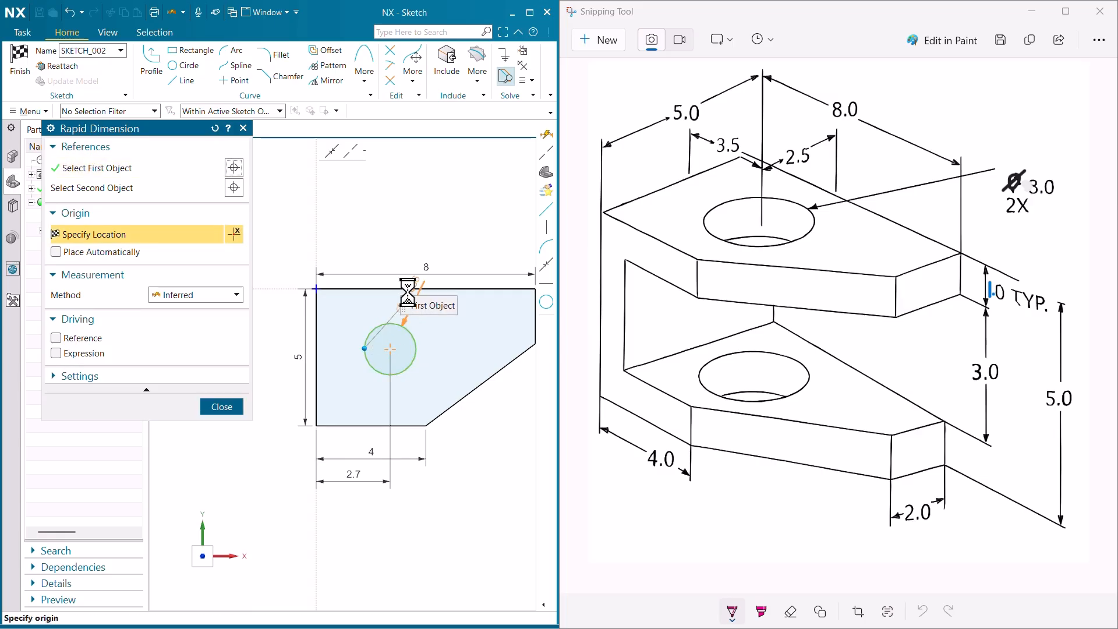
click(391, 348)
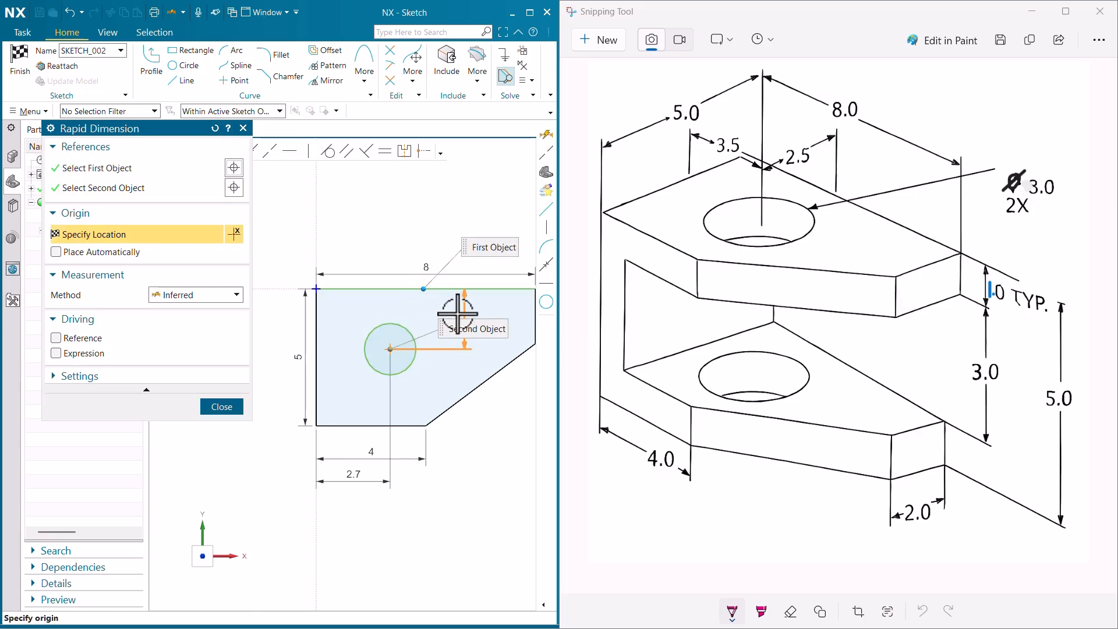
click(466, 318)
key(Escape)
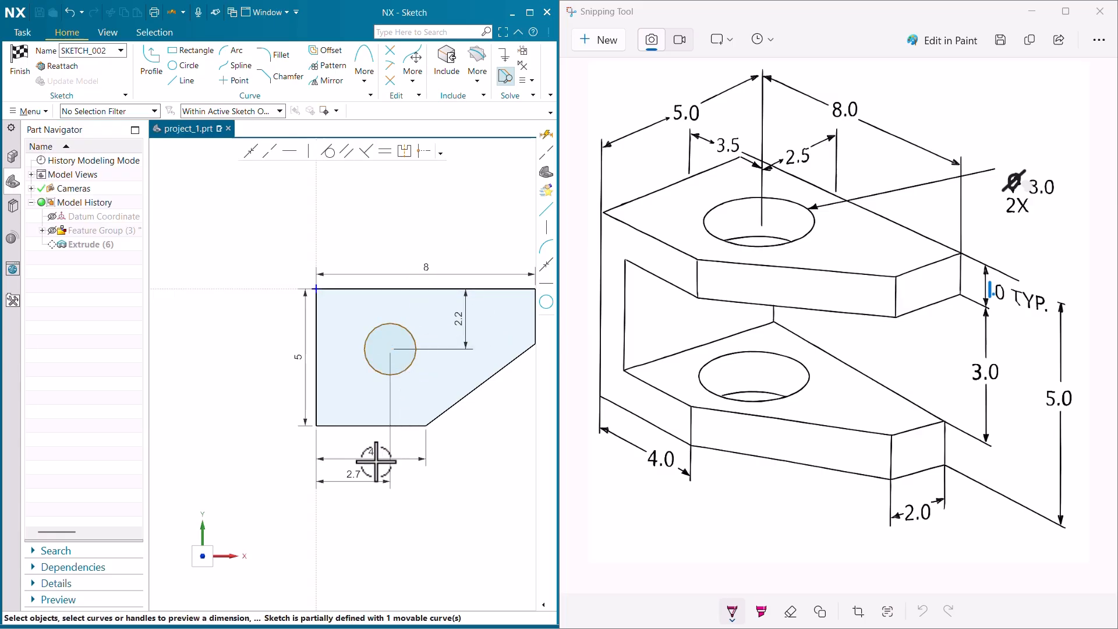
- Set the circle centre's distance to 3.5 in from the left edge and 2.5 in from the top edge
double_click(361, 472)
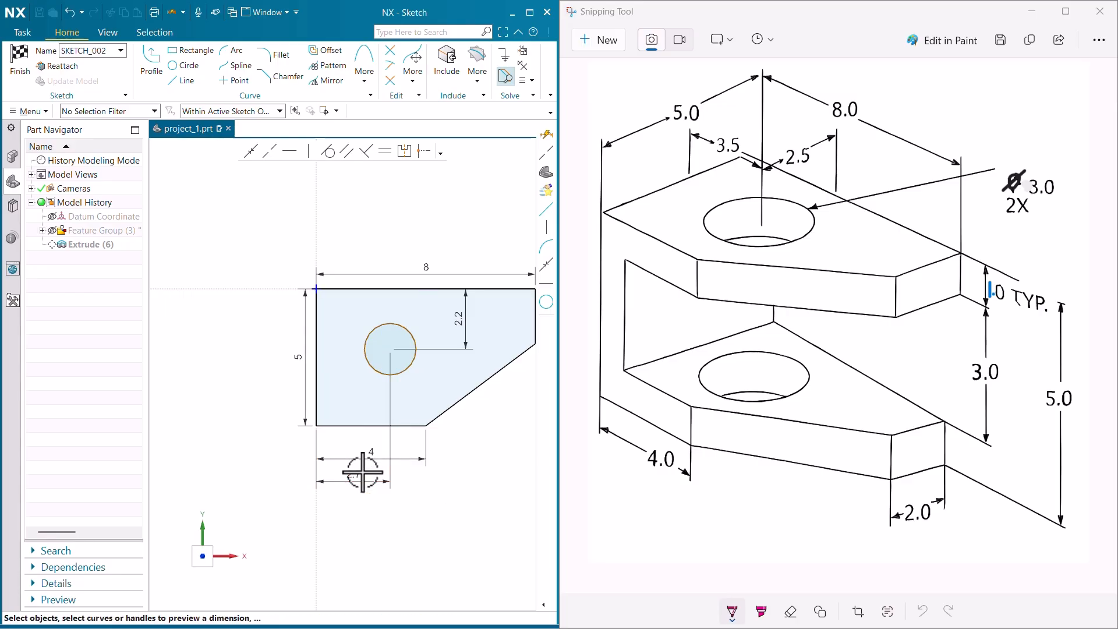
text(3.5)
key(Return)
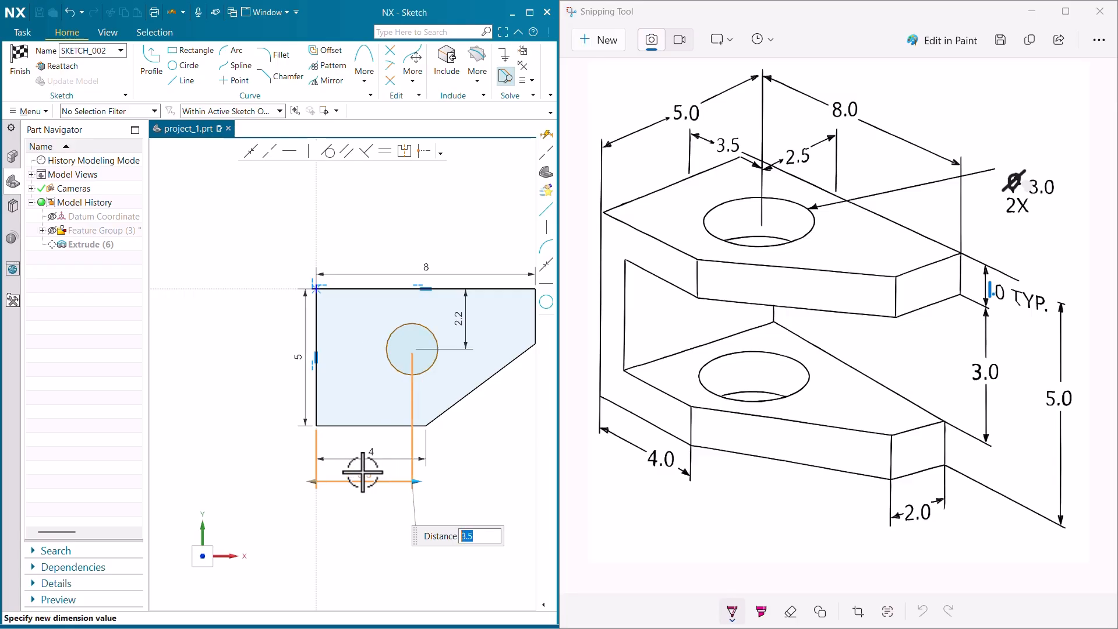
double_click(465, 330)
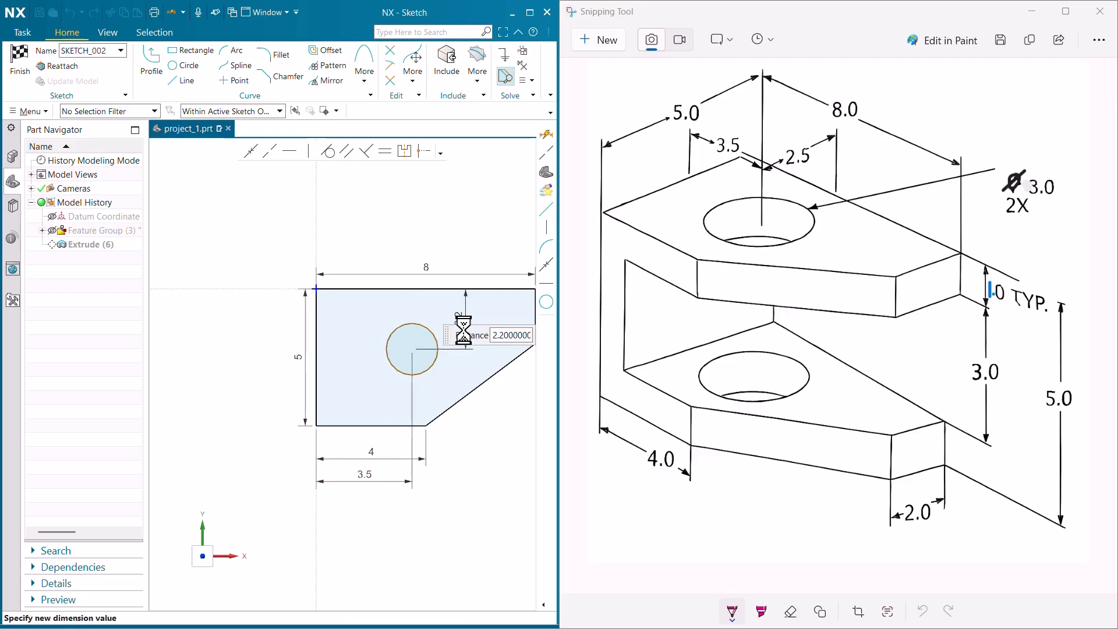
text(2.5)
key(Return)
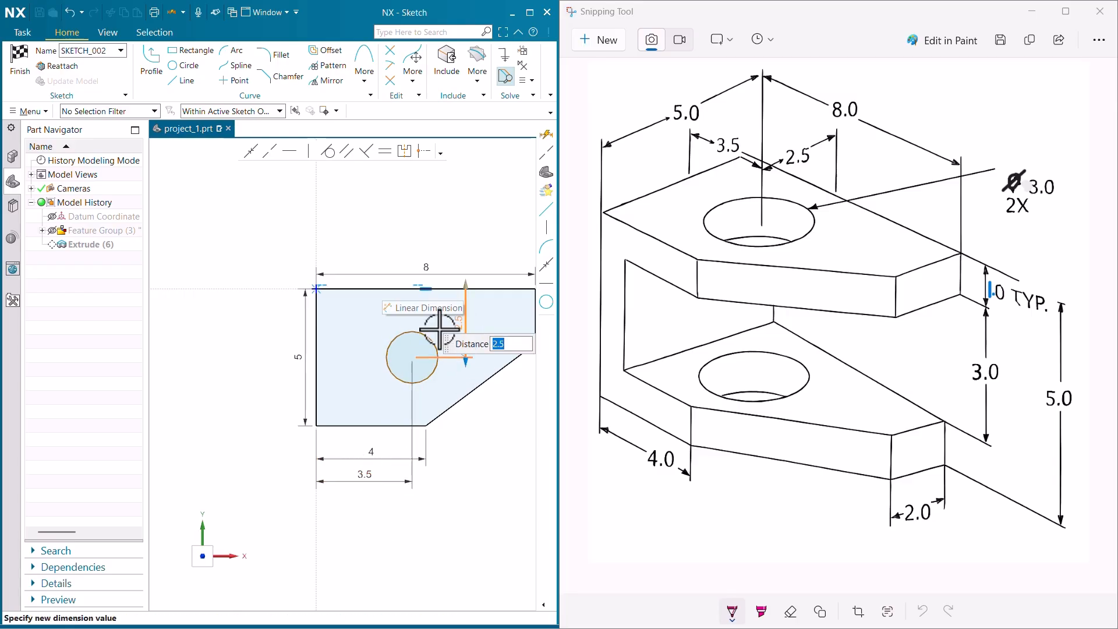
- Add a diametral Rapid Dimension to the circle, placed outside the profile beyond the slanted edge
key(d)
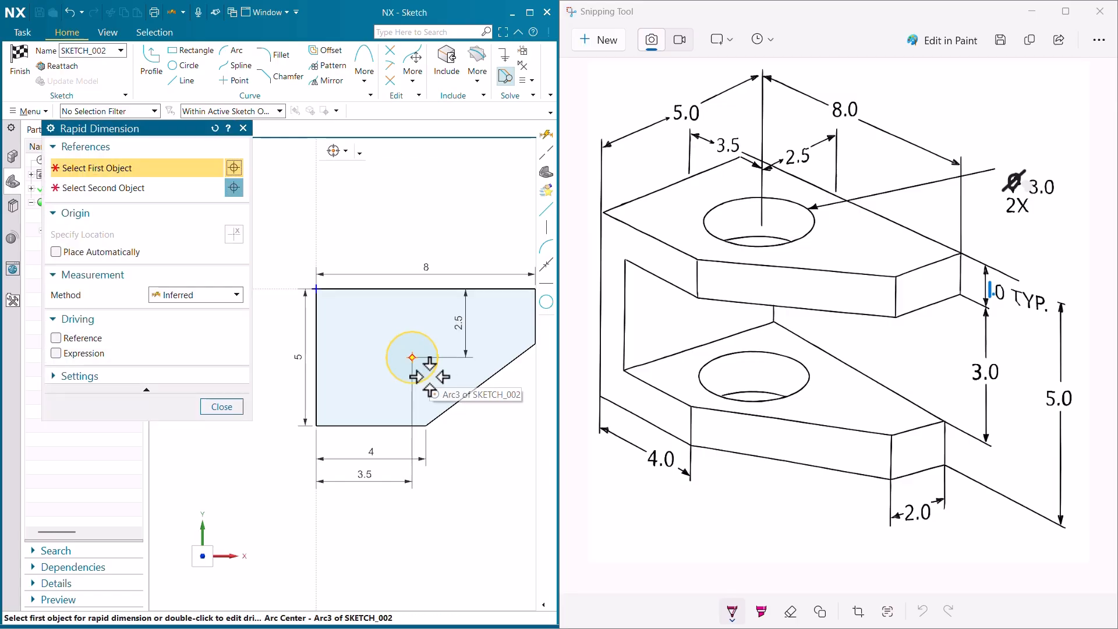
click(187, 297)
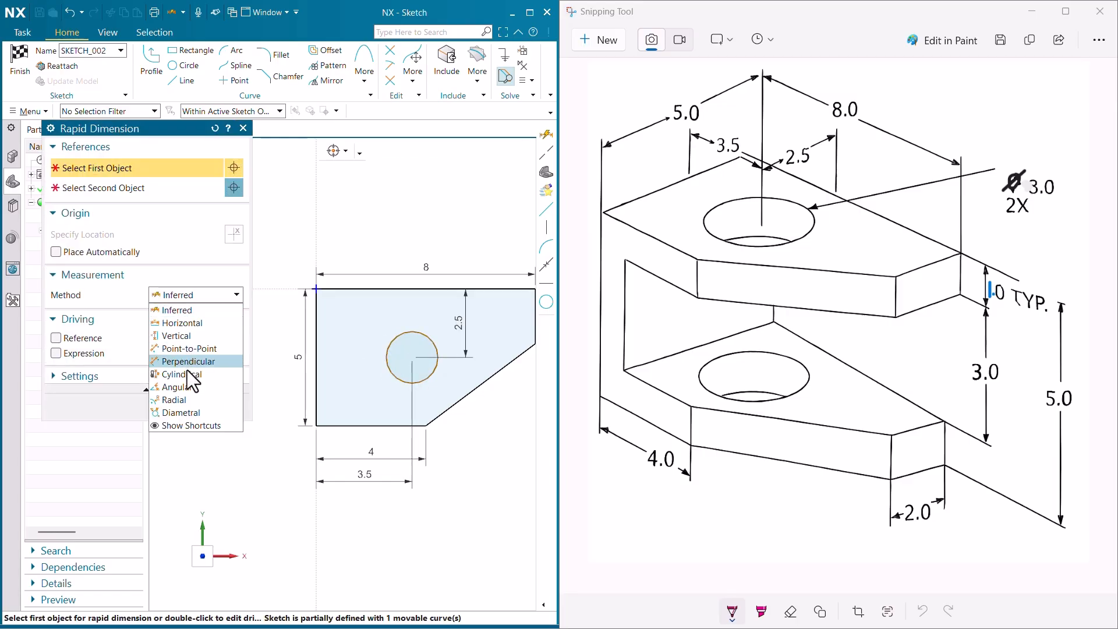
click(182, 399)
click(198, 274)
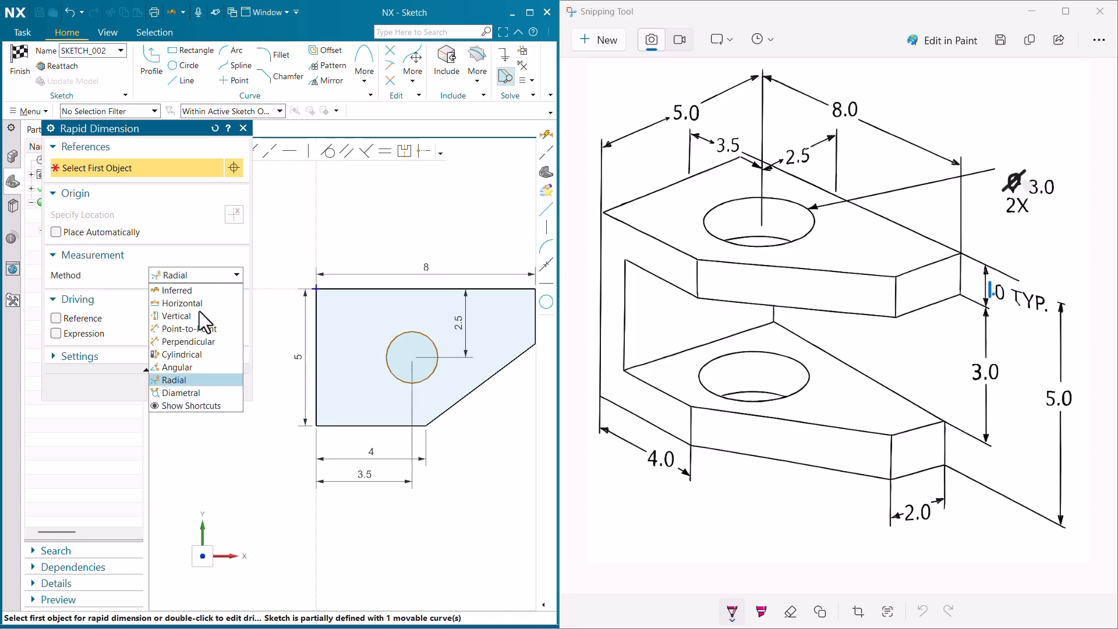
click(180, 394)
click(424, 377)
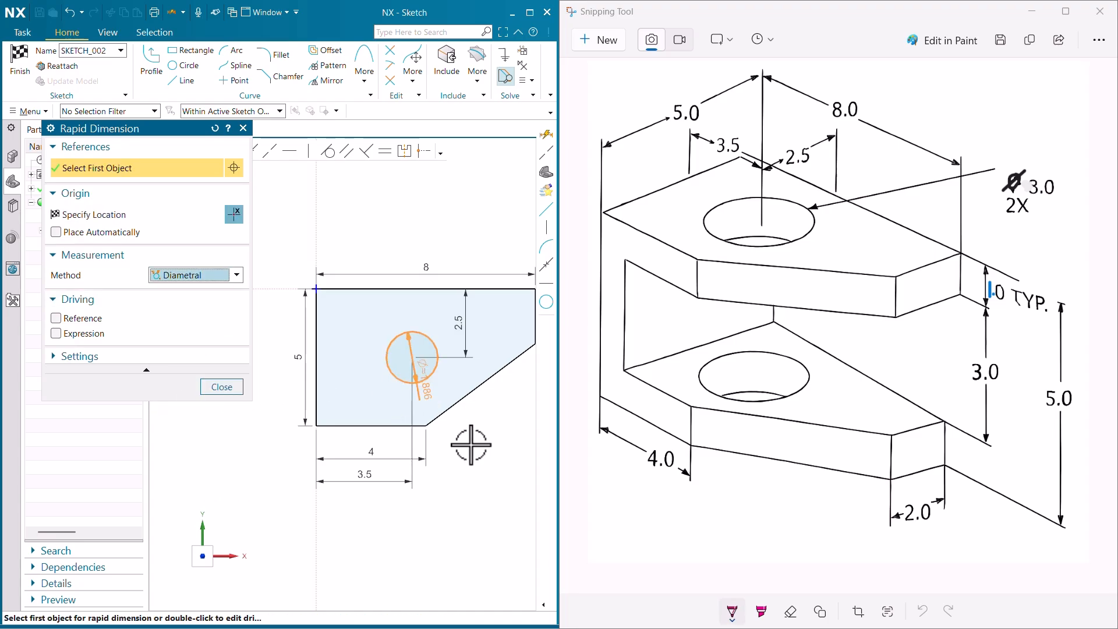
click(481, 451)
key(Escape)
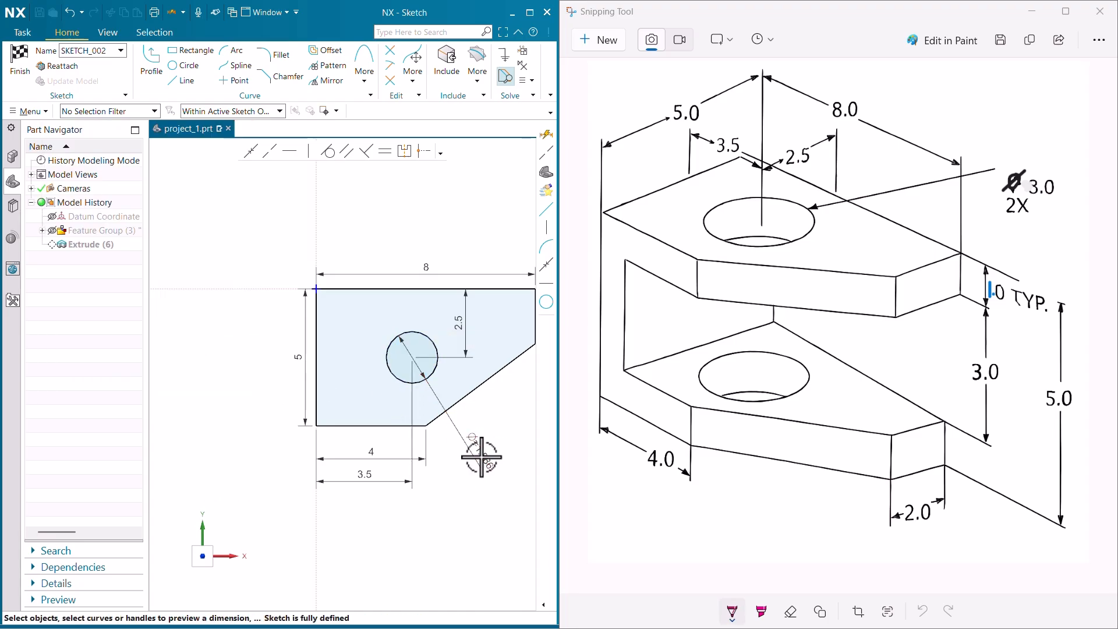
- Set the circle's diameter to 3 in
double_click(481, 455)
text(3)
key(Return)
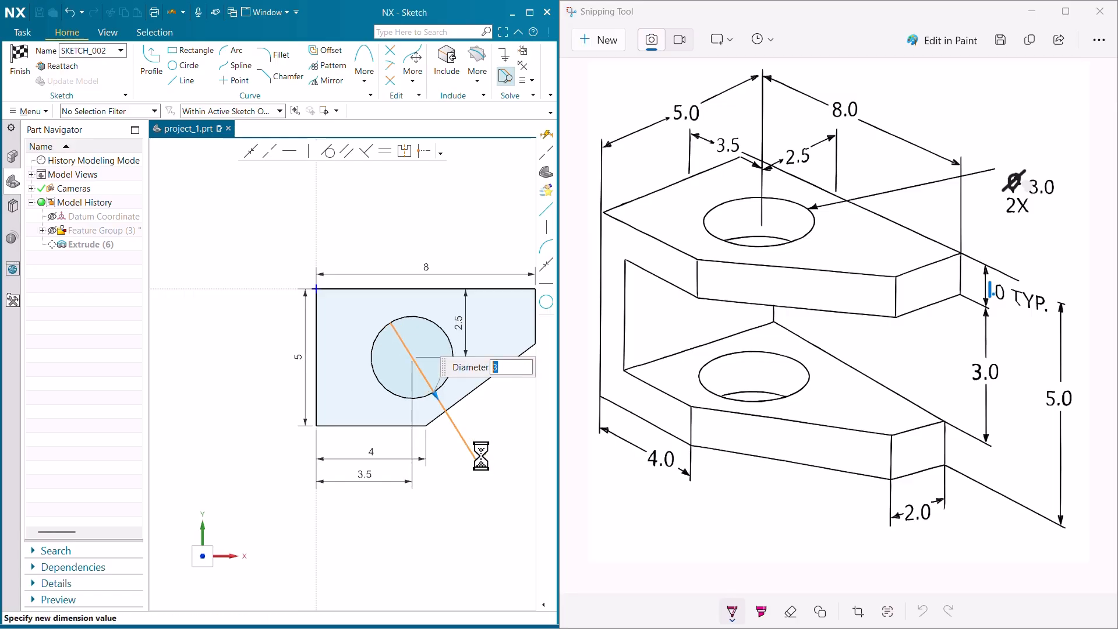
scroll(367, 412, down, 2)
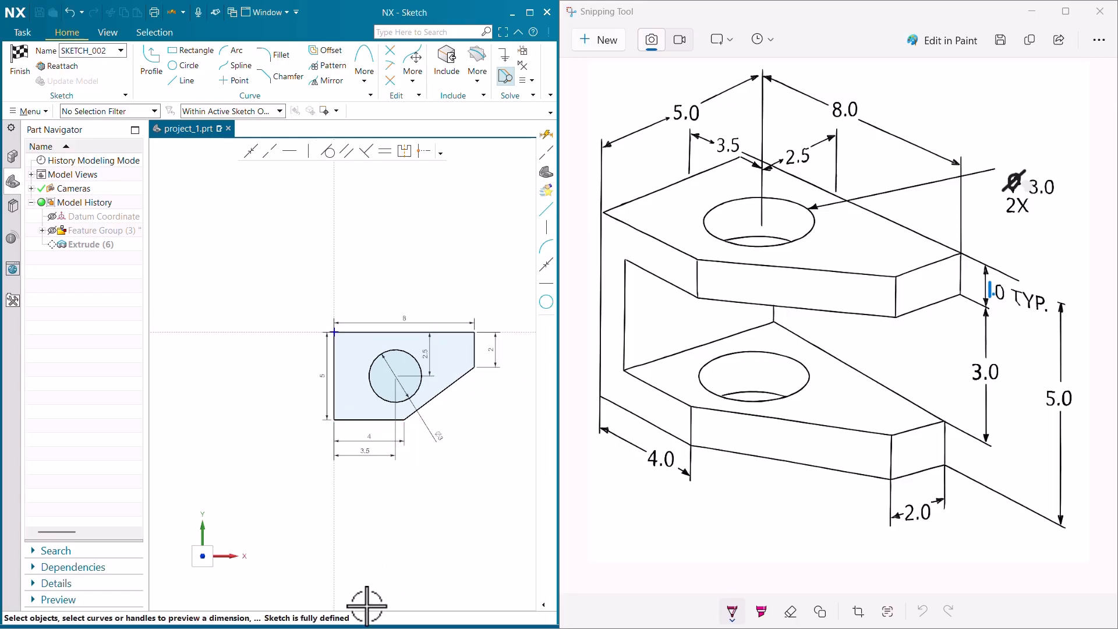
- Finish the fully dimensioned base sketch and close the Information window that opens
scroll(484, 405, up, 2)
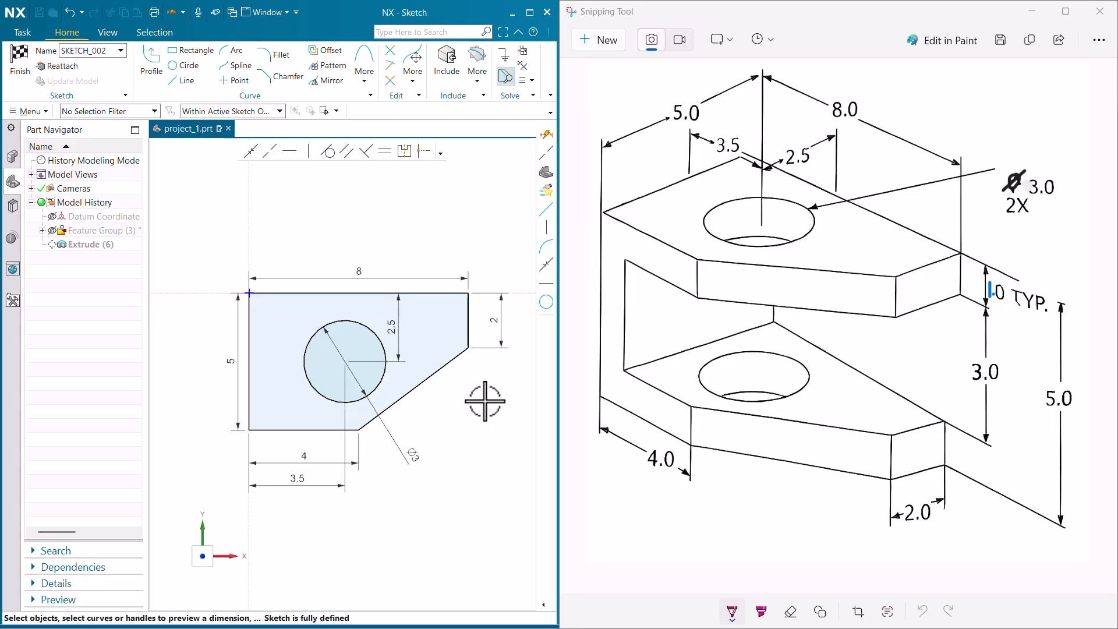
click(27, 59)
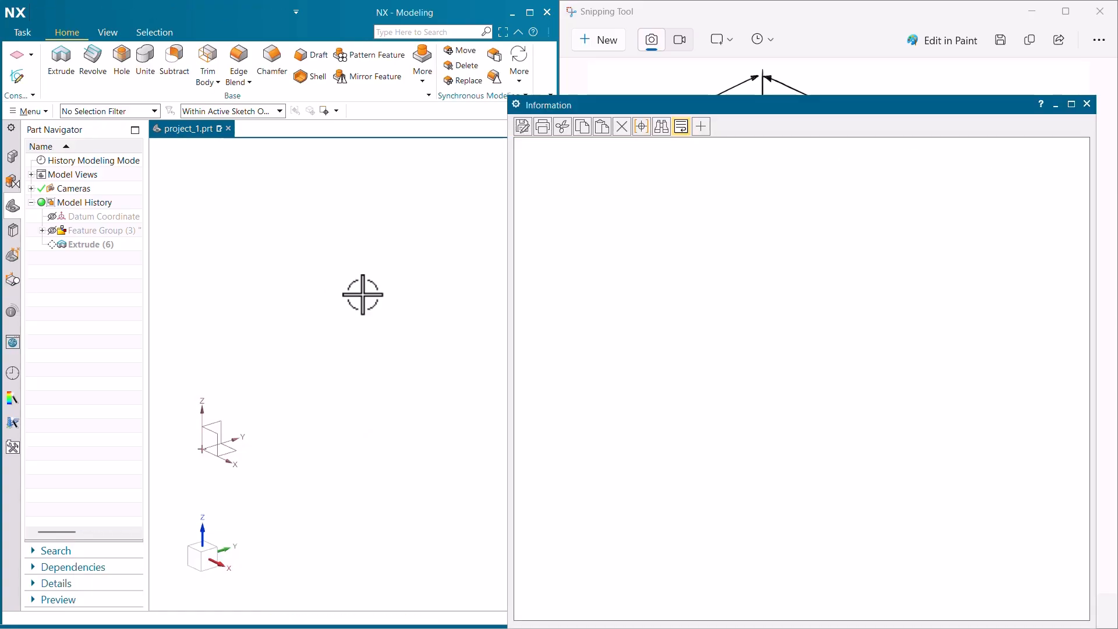
click(1087, 103)
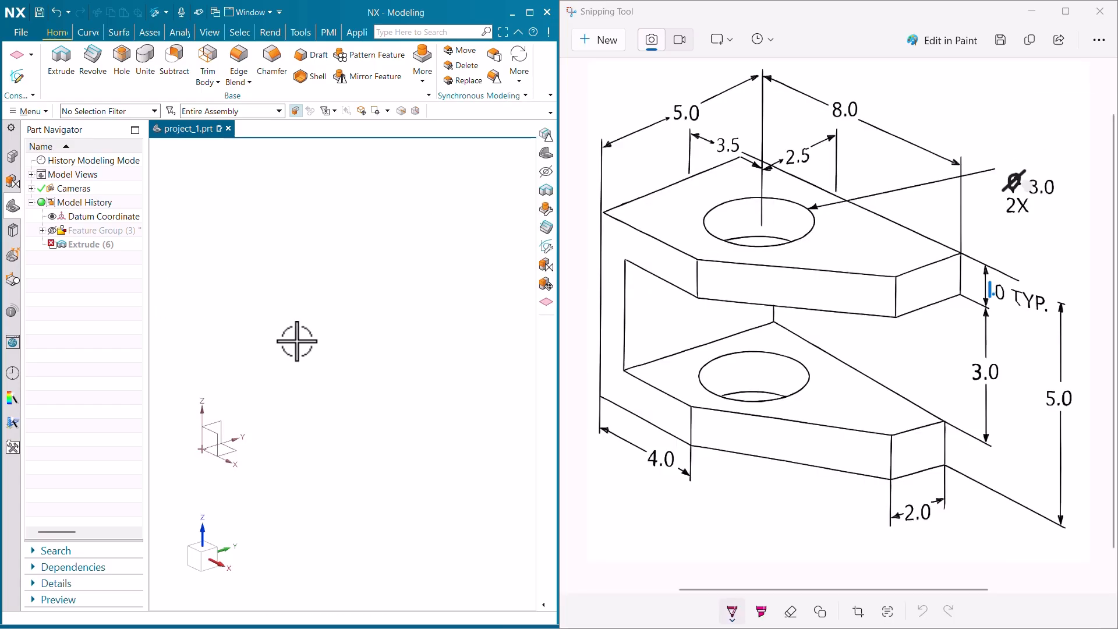
- Edit Extrude (6) and select the profile region around the circle as its section, leaving the hole open
double_click(95, 245)
scroll(374, 377, down, 4)
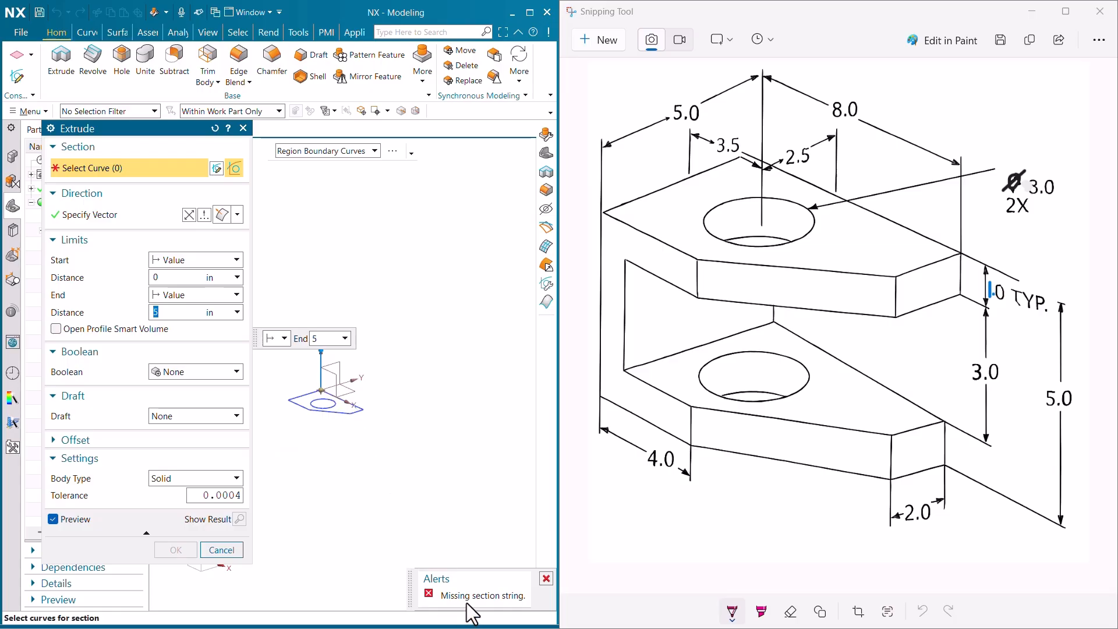
scroll(300, 379, up, 4)
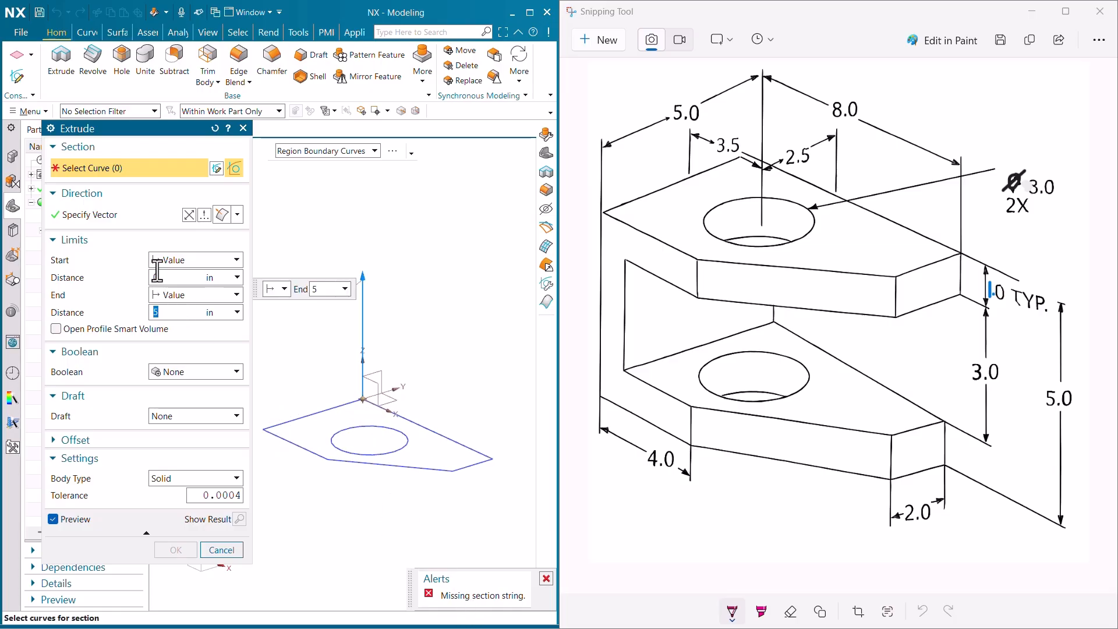
click(329, 431)
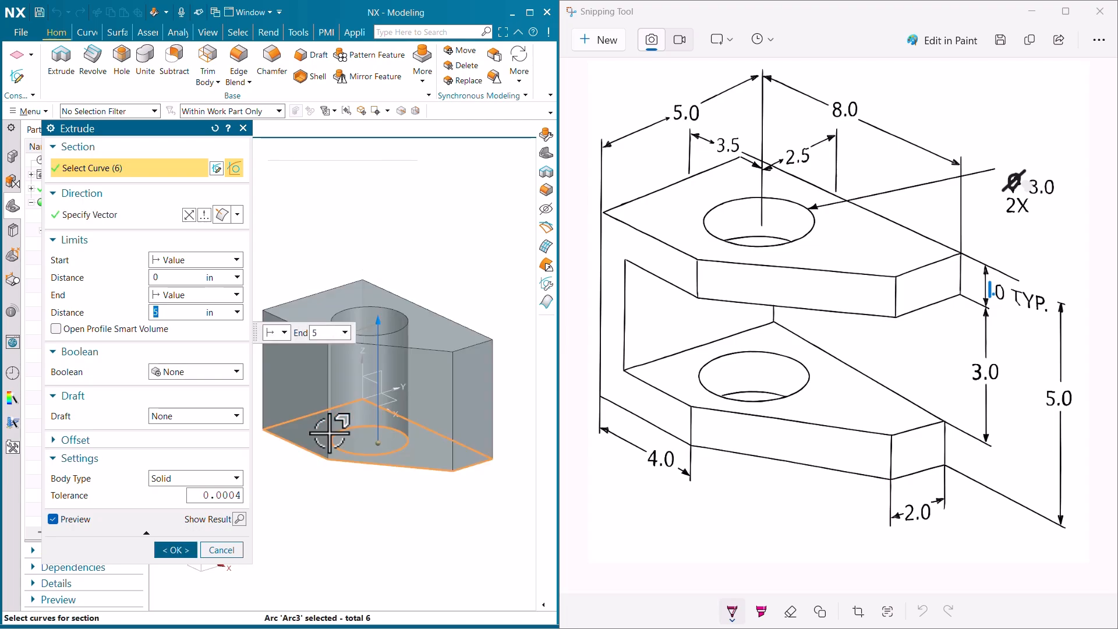
scroll(374, 341, down, 1)
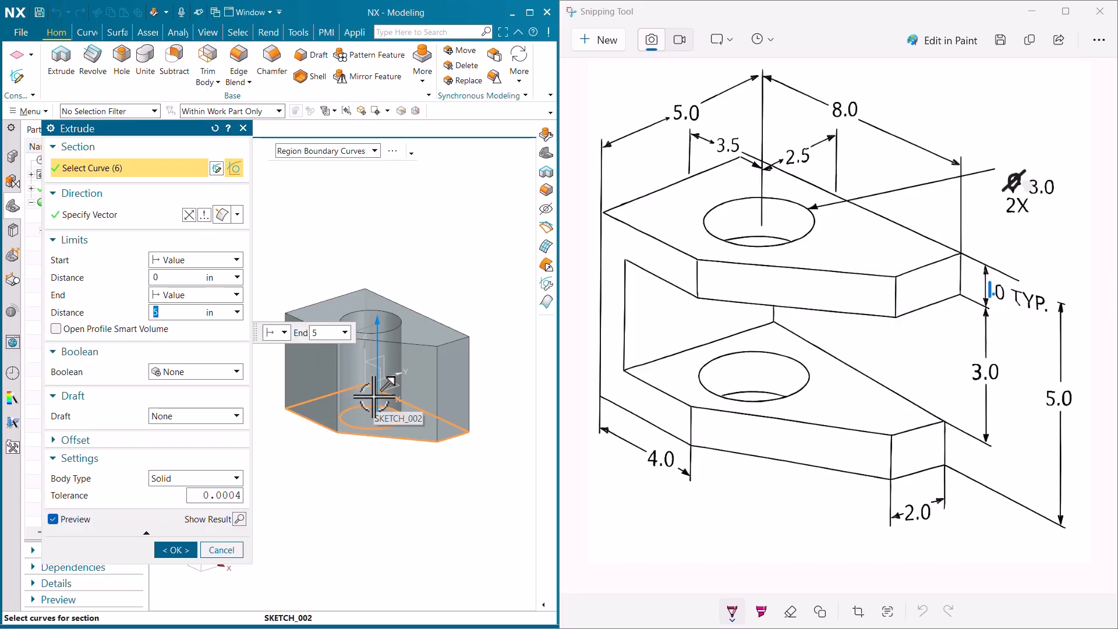
- Apply a Symmetric Value limit with a distance of 5 in to the extrusion and accept it
click(232, 260)
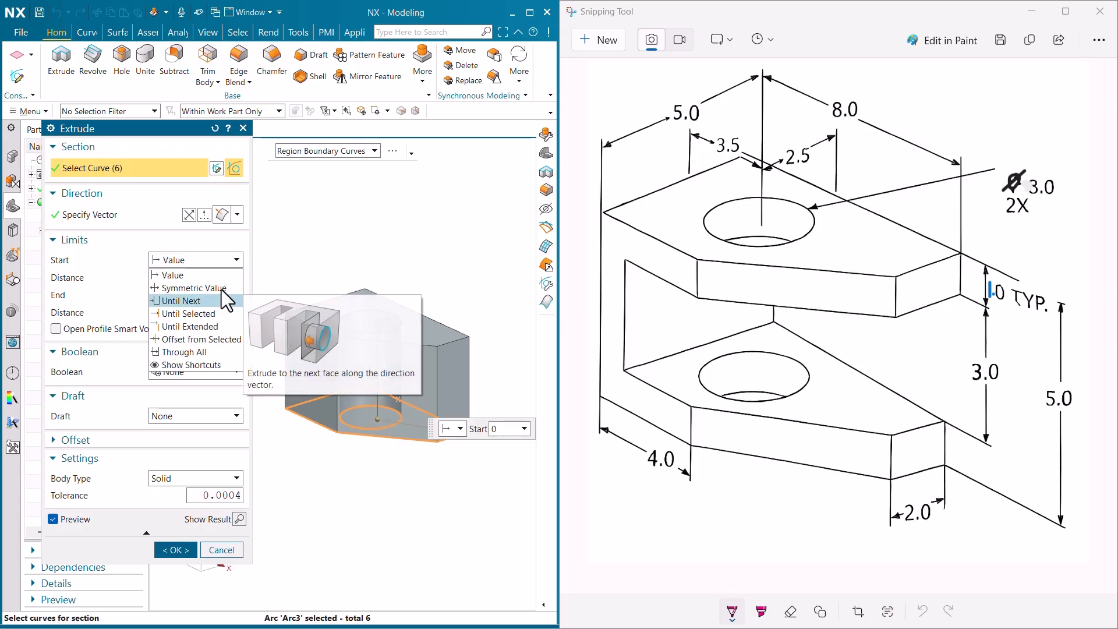
click(220, 288)
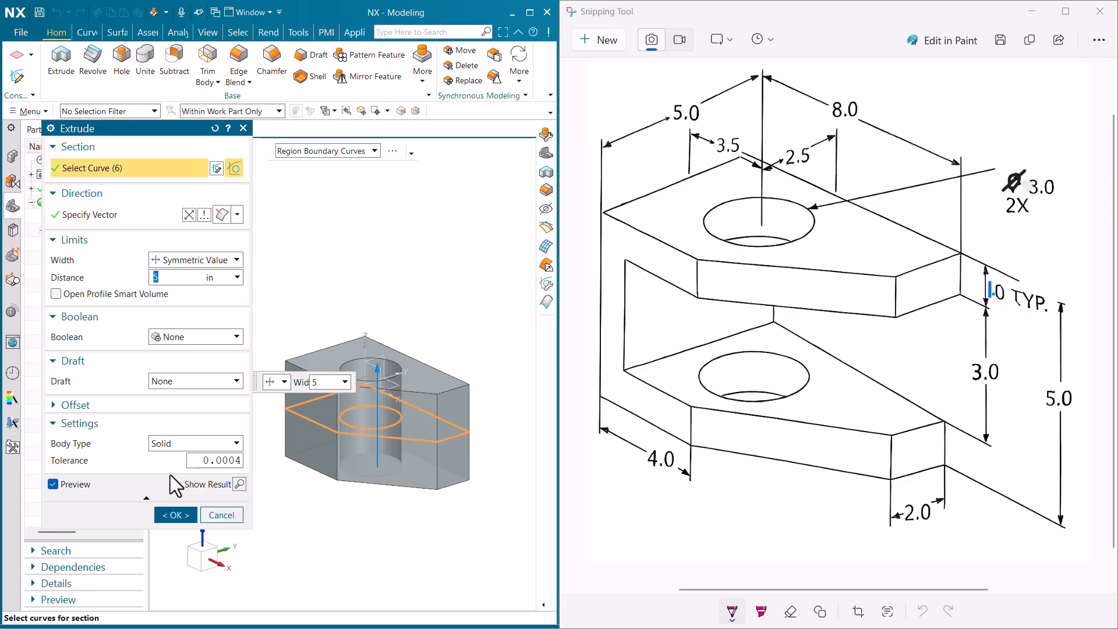
click(177, 516)
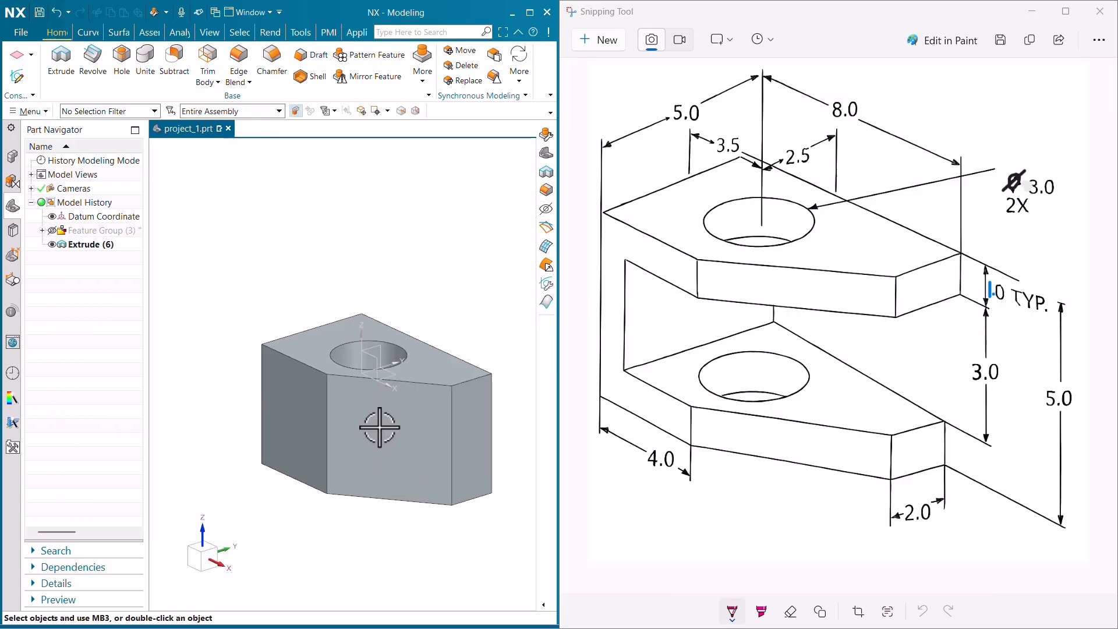
middle_drag(379, 452, 352, 379)
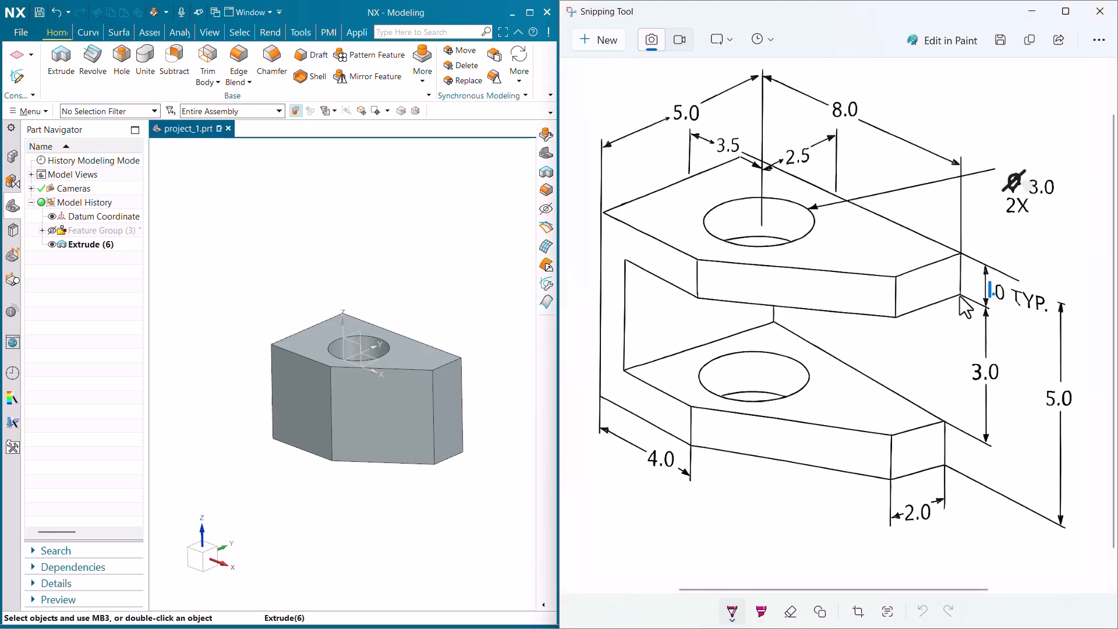
- Pen vertical lines between the two plates on the reference drawing in Snipping Tool, and undo the strokes
drag(960, 296, 957, 320)
drag(953, 370, 941, 424)
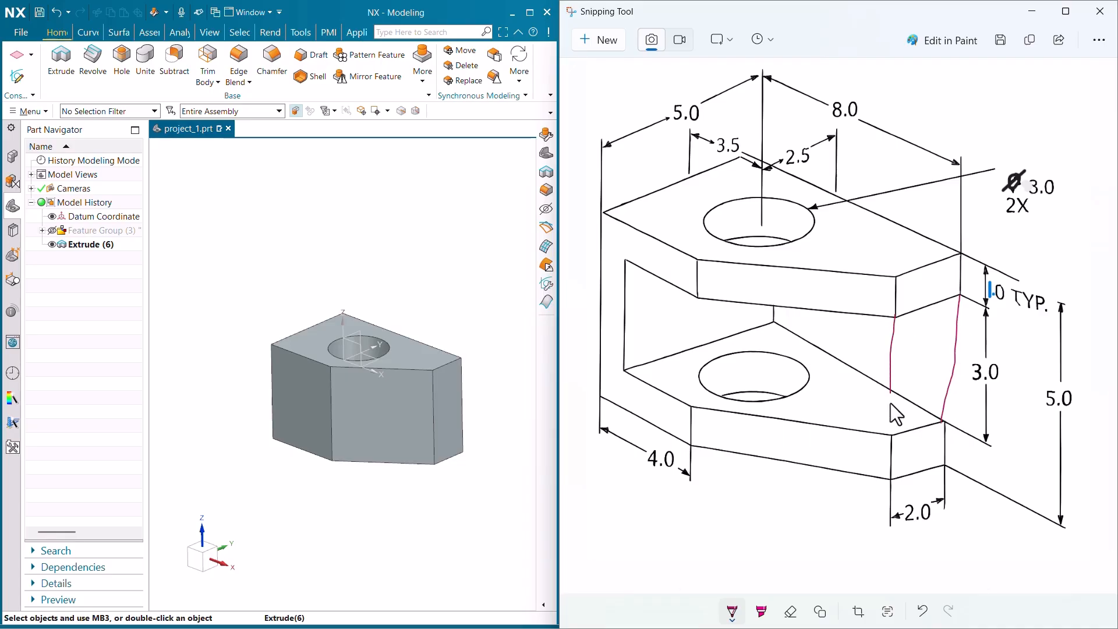
drag(697, 297, 691, 364)
key(ctrl+z)
key(ctrl+z)
key(ctrl+z)
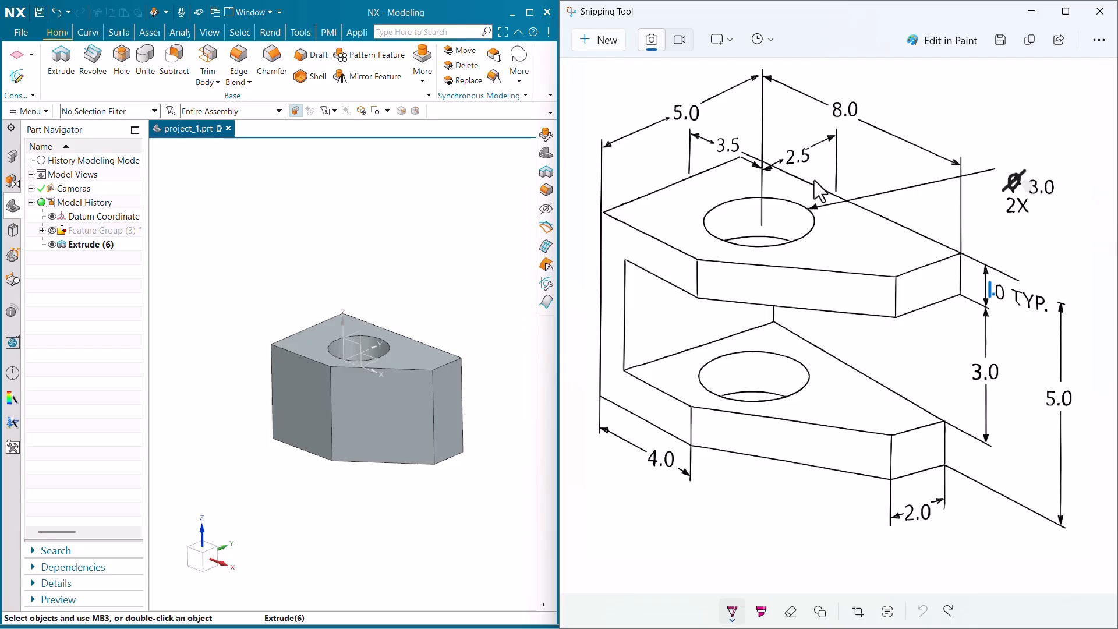
- Switch to NX, start an Extrude with reset settings, and create its section sketch on the Front principal plane
click(347, 271)
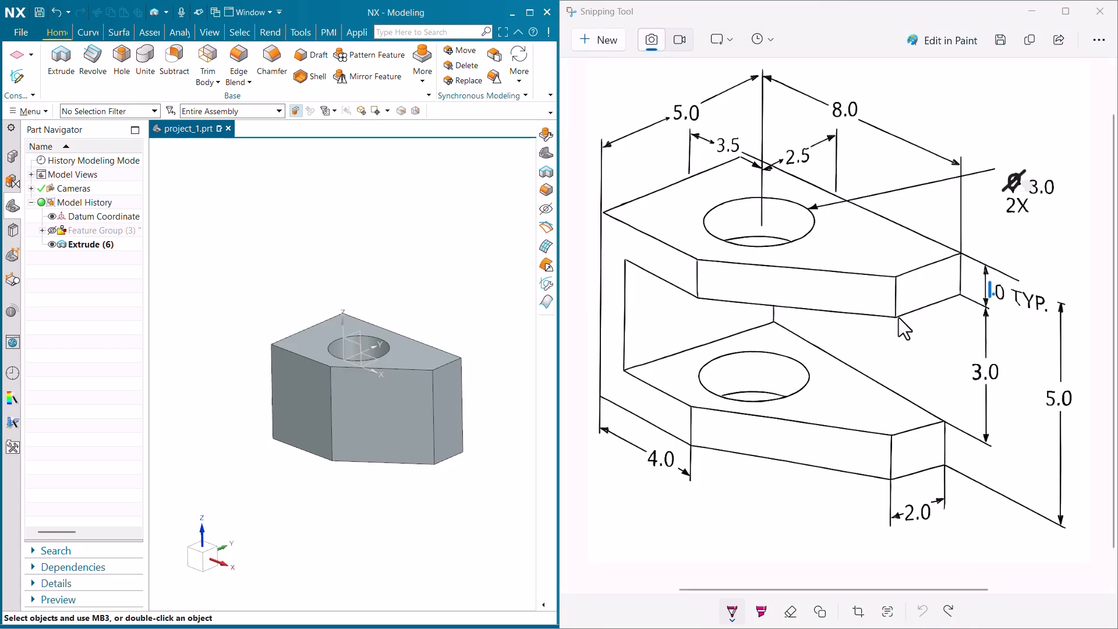
click(70, 59)
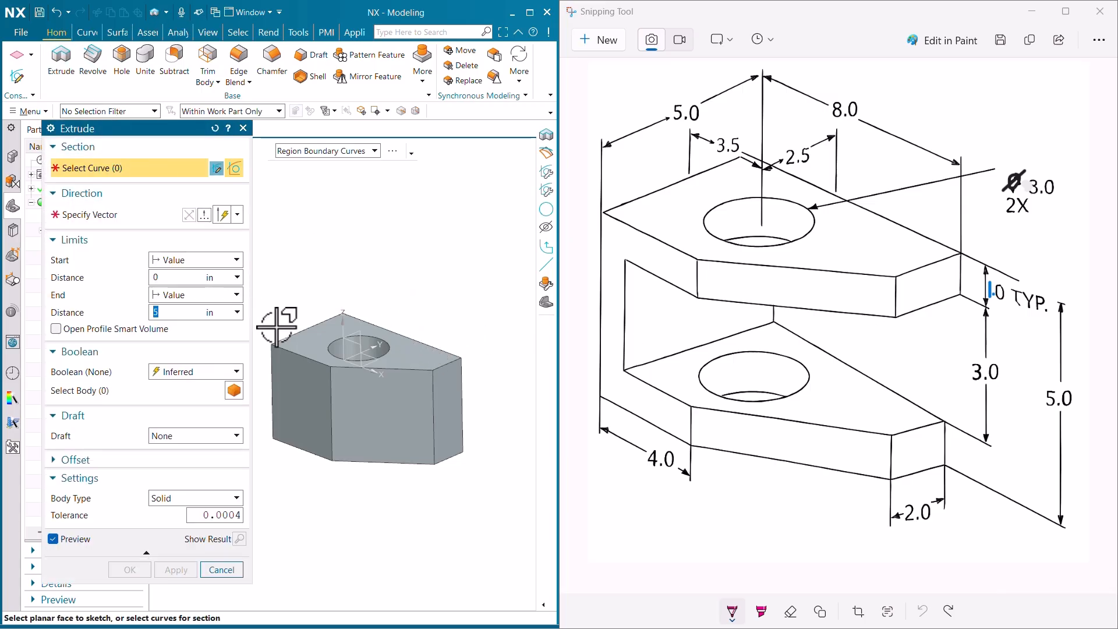
click(313, 408)
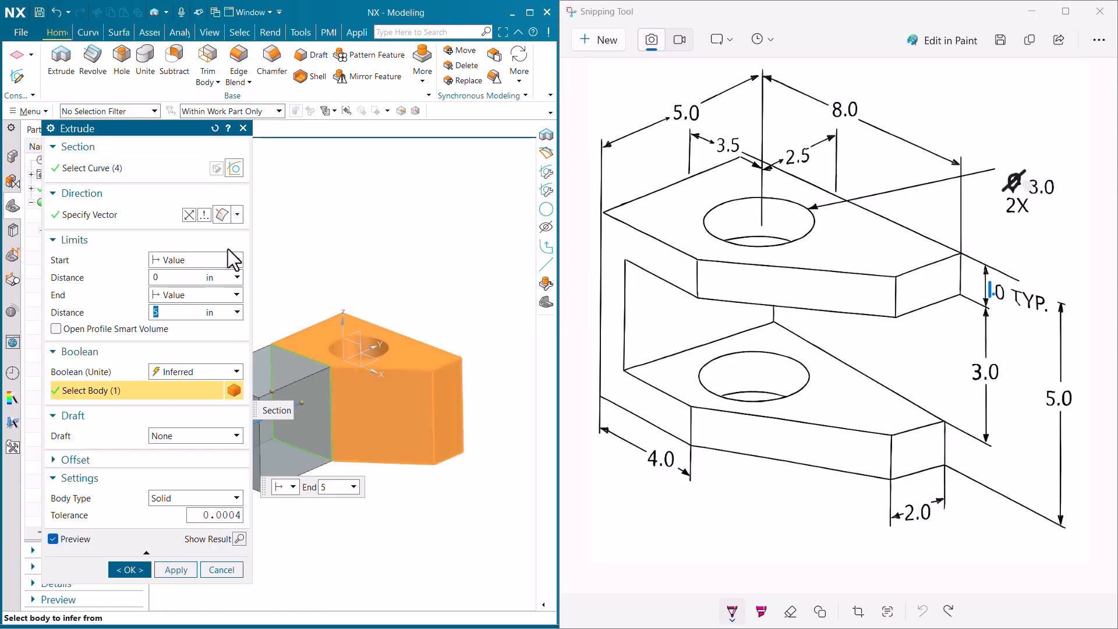
click(217, 129)
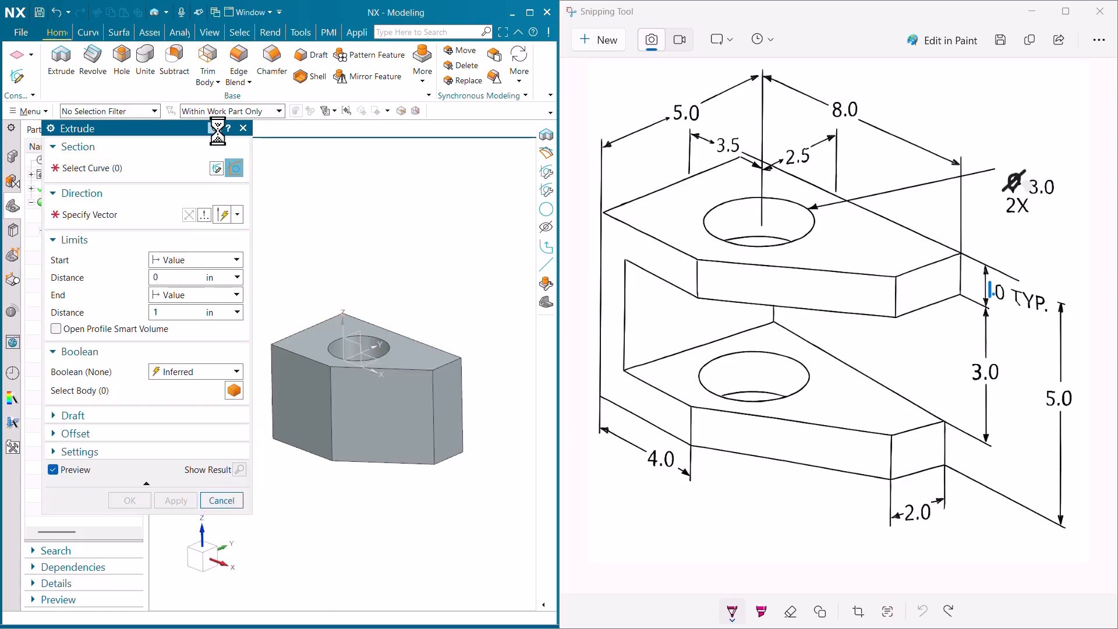
click(221, 172)
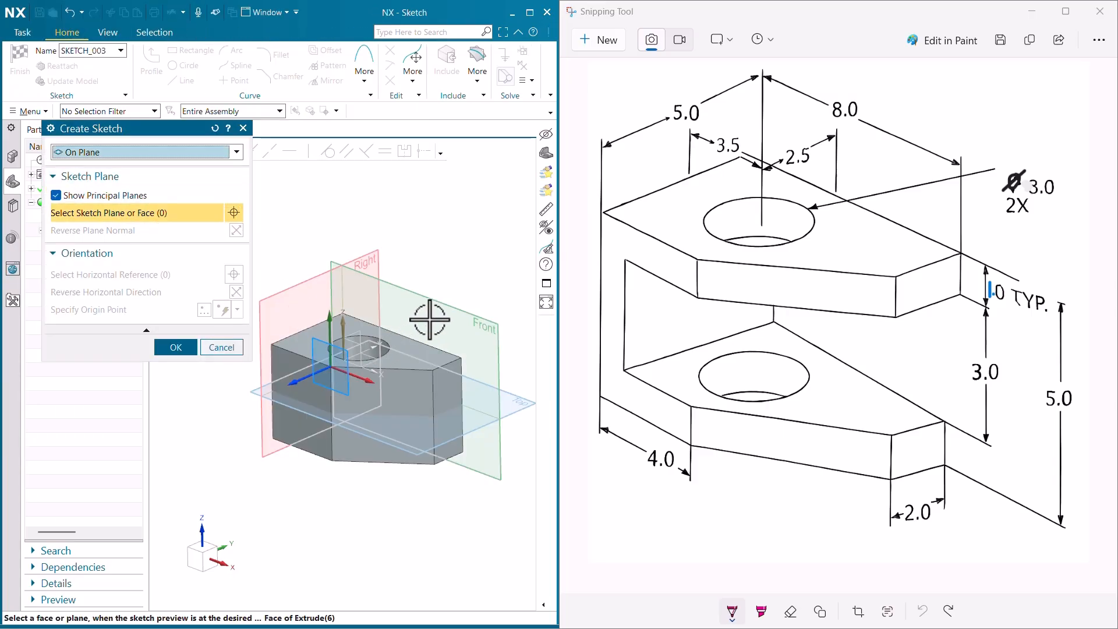
click(445, 304)
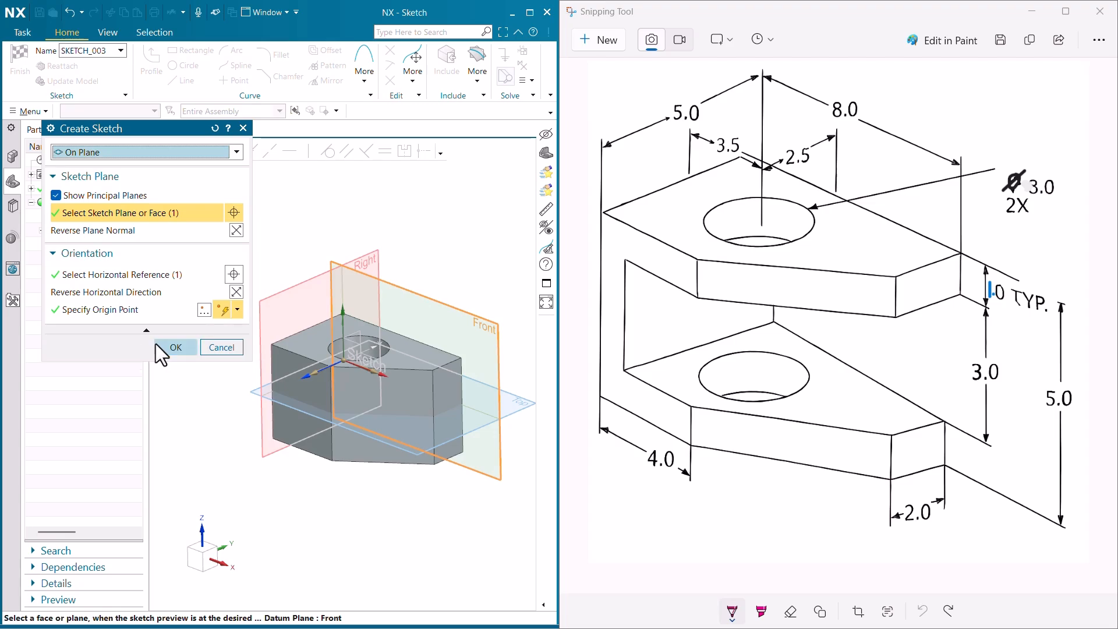
click(163, 345)
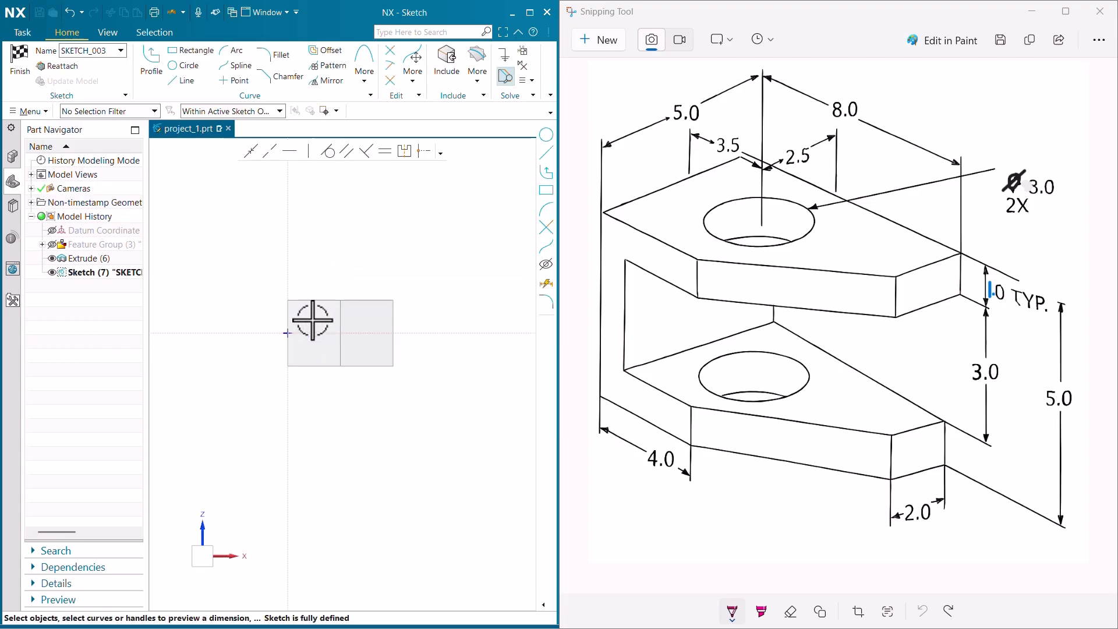
- Draw a two-point rectangle across the middle of the block, starting inside its left edge and extending slightly past its right edge
click(195, 51)
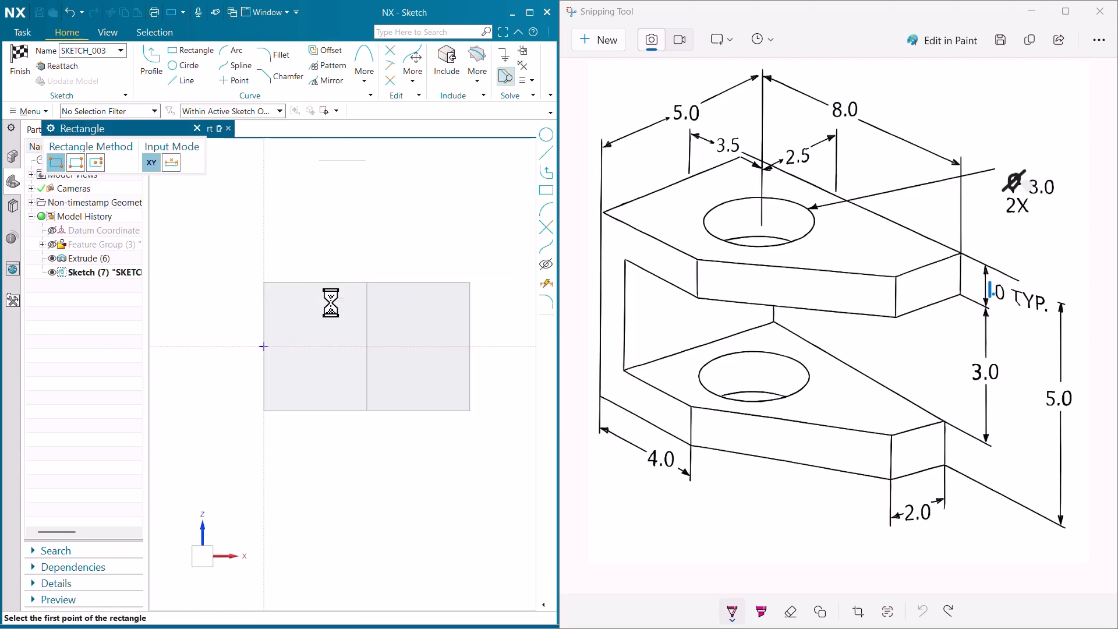
click(283, 311)
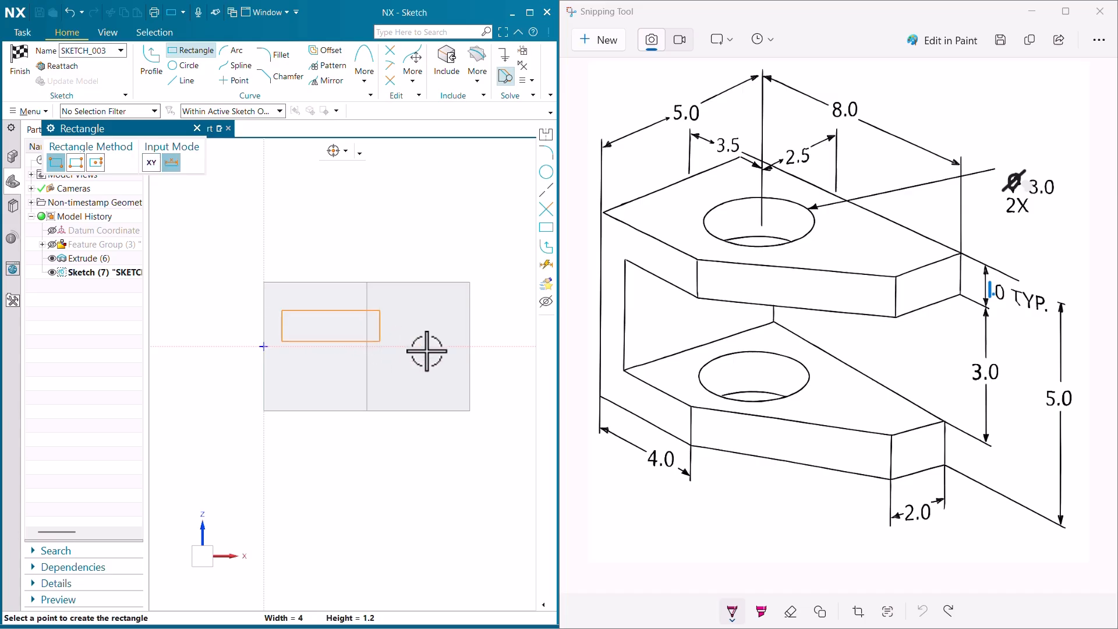
click(479, 388)
key(Escape)
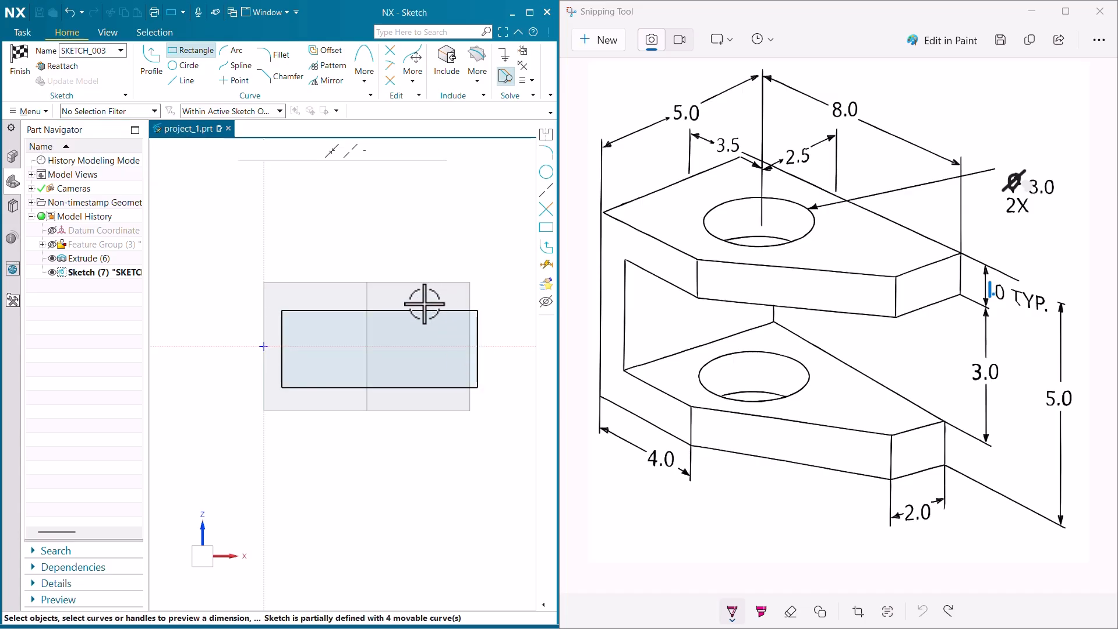
scroll(402, 324, down, 2)
scroll(438, 301, up, 2)
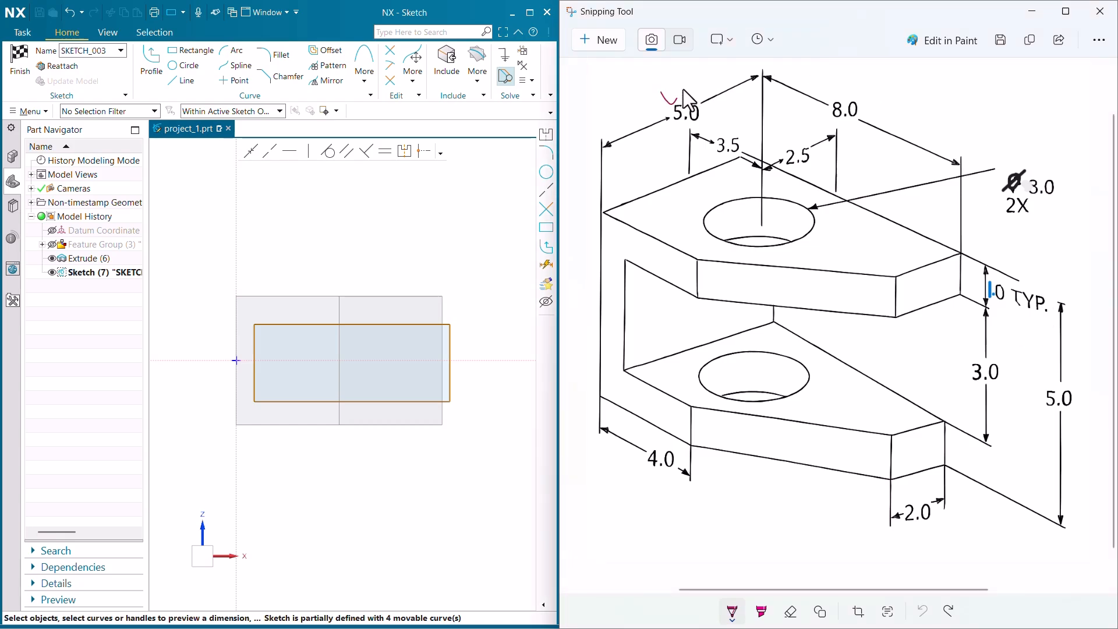
- Switch to Snipping Tool, tick the dimensions already used on the reference drawing, and box the 5.0 overall height
drag(683, 89, 685, 87)
drag(855, 97, 876, 99)
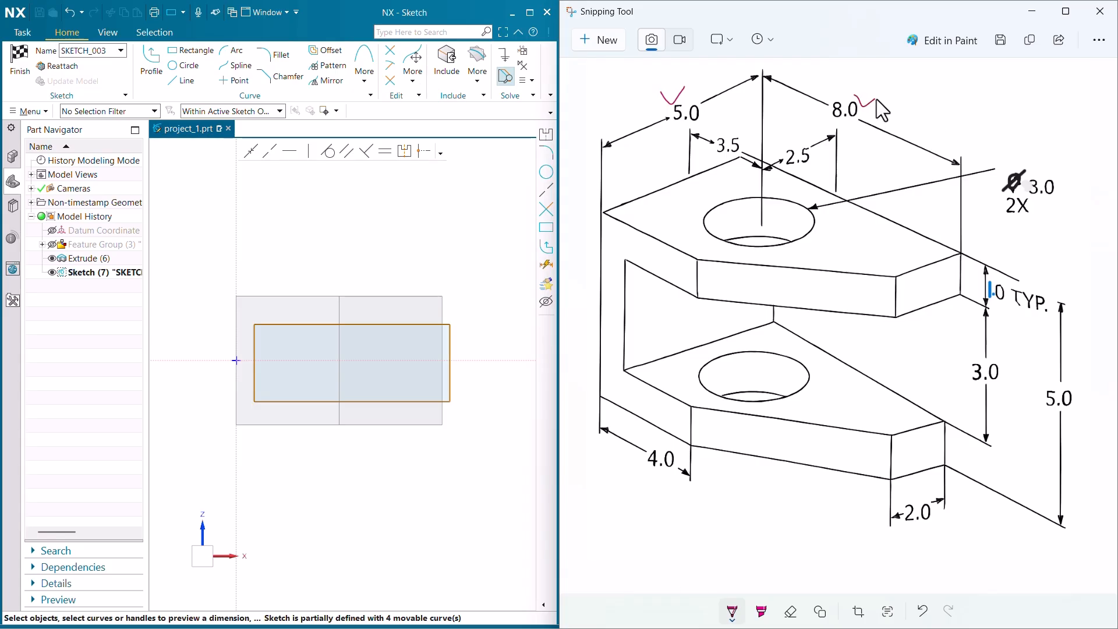
drag(799, 138, 814, 122)
drag(1036, 167, 1062, 153)
drag(943, 519, 947, 516)
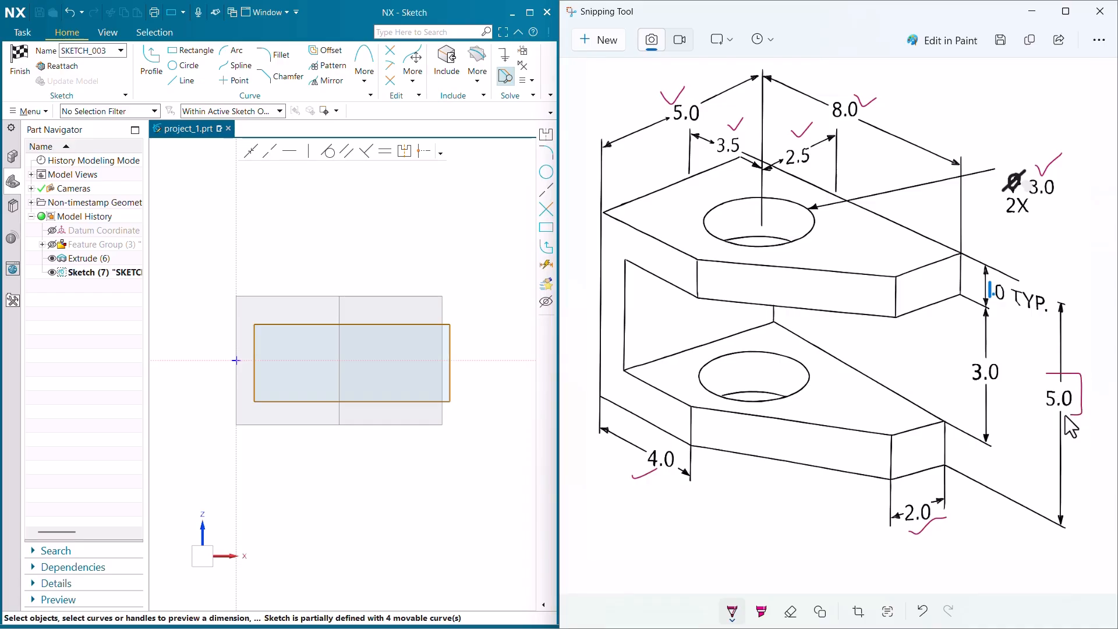
drag(1036, 372, 1048, 370)
- Change the pen colour to green and circle the 3.0 and 1.0 TYP. dimensions on the reference drawing
click(732, 620)
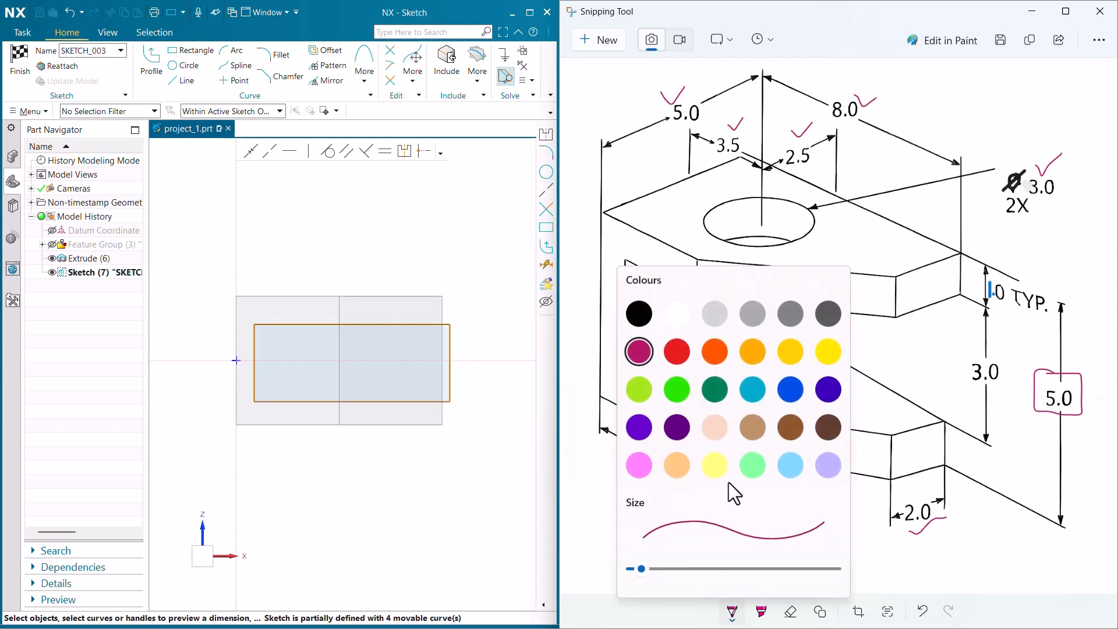
click(676, 391)
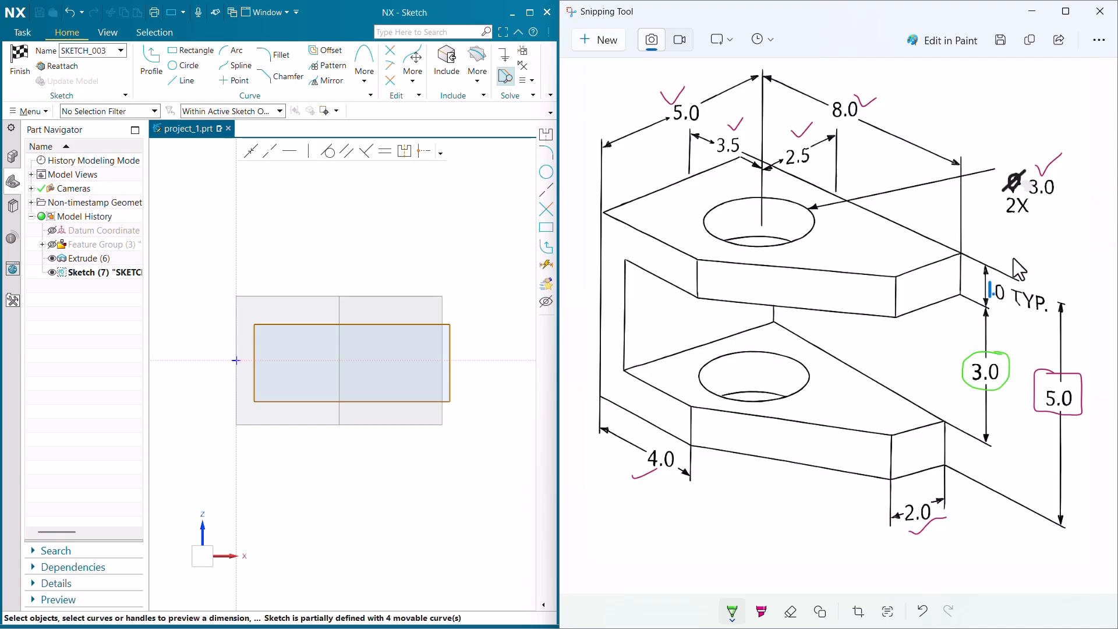
mouse_move(1014, 257)
mouse_down()
mouse_move(992, 257)
mouse_move(971, 285)
mouse_up()
drag(1041, 310, 1040, 277)
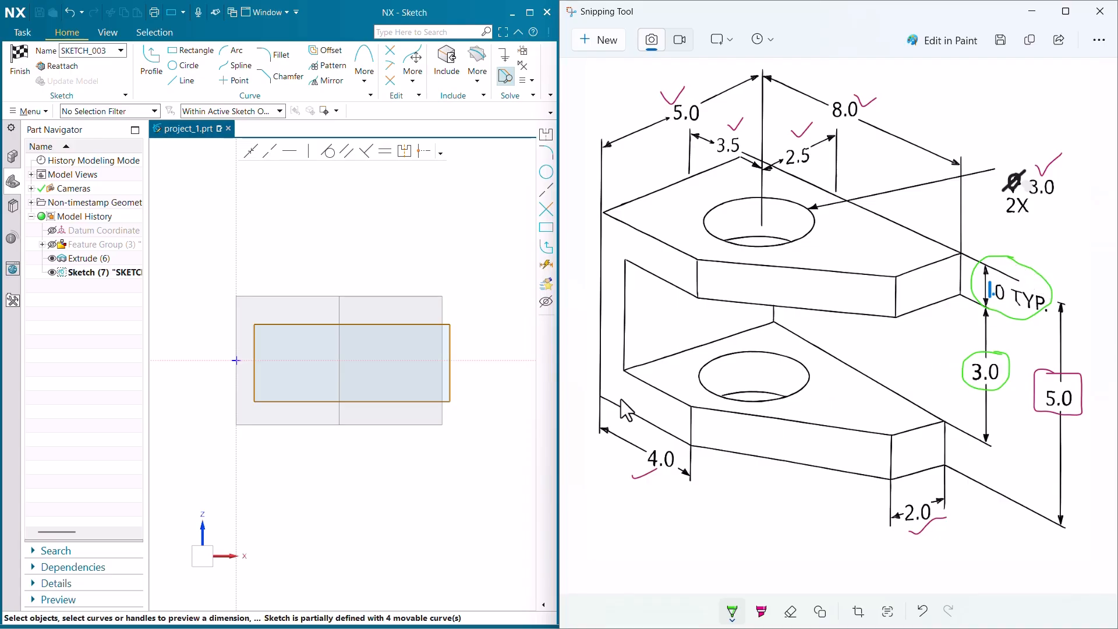
- Switch to NX and dimension the rectangle's right edge with a height of 3 in
click(450, 379)
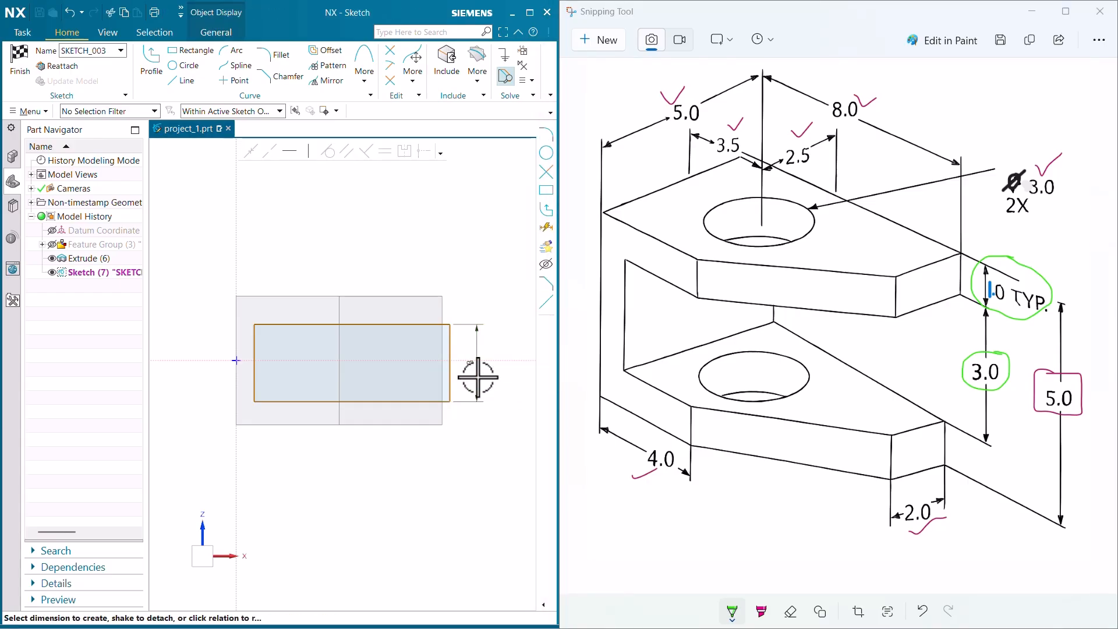
click(477, 381)
key(Return)
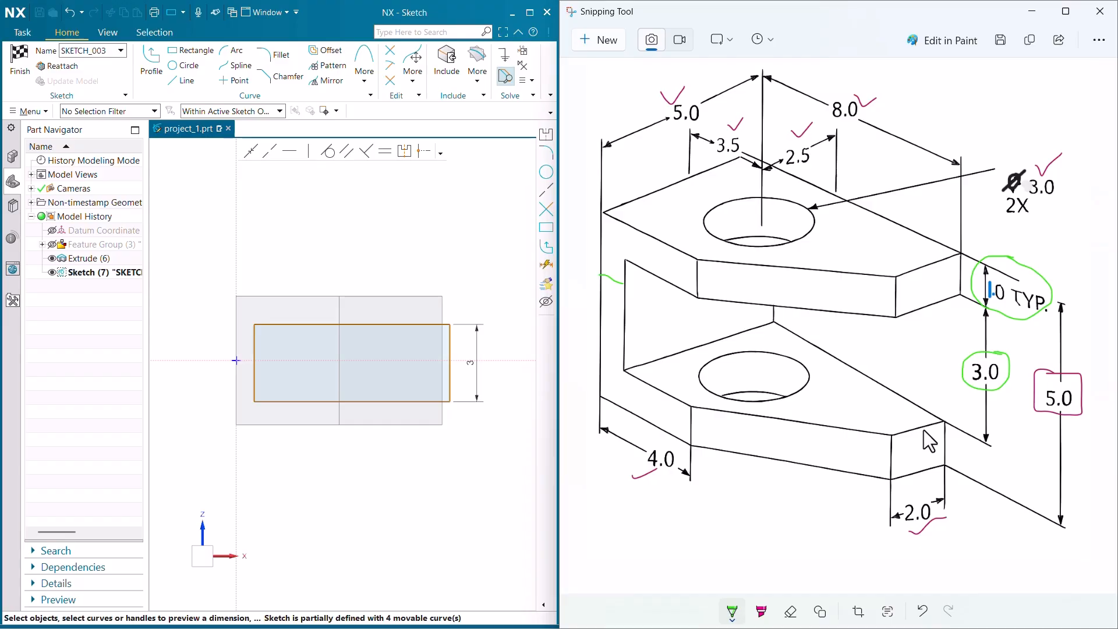
- Mark the thickness of the lower arm's end face with a green line on the reference drawing, and return to NX
drag(926, 427, 928, 468)
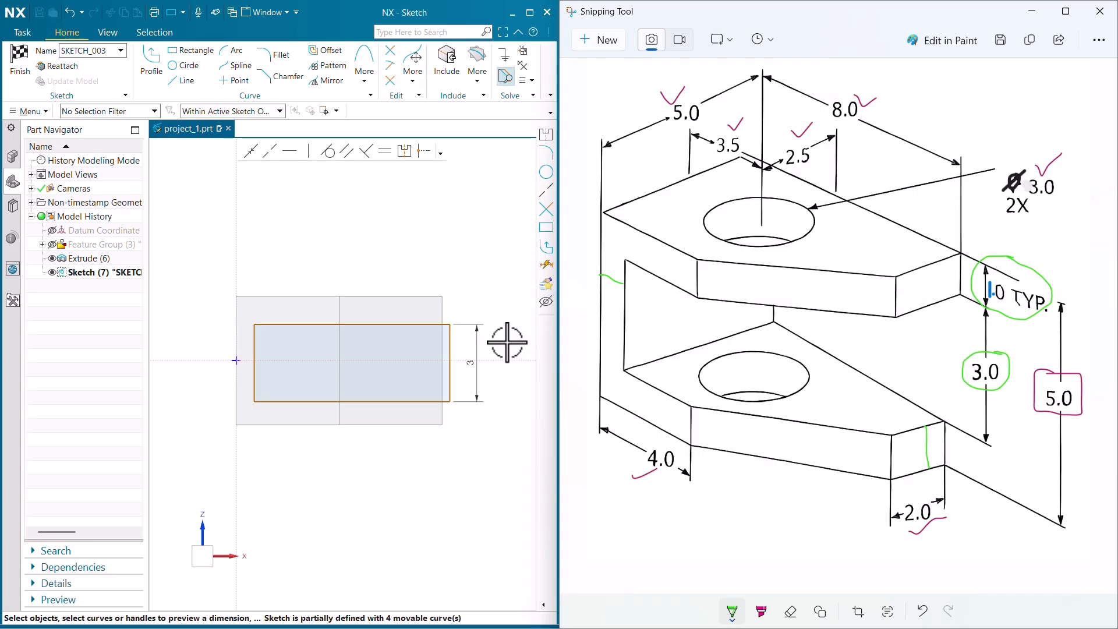
click(418, 273)
scroll(402, 259, down, 1)
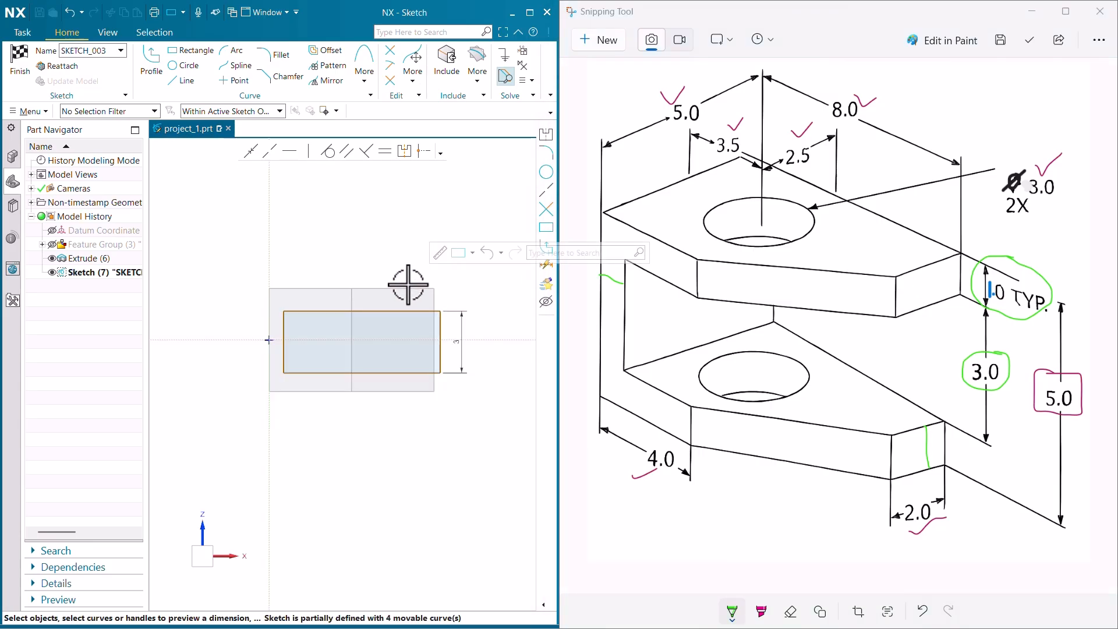
- Dimension the gap between the rectangle's upper edge and the block's top edge as 1 in, using Entire Assembly scope and the Inferred method
scroll(446, 294, up, 3)
key(d)
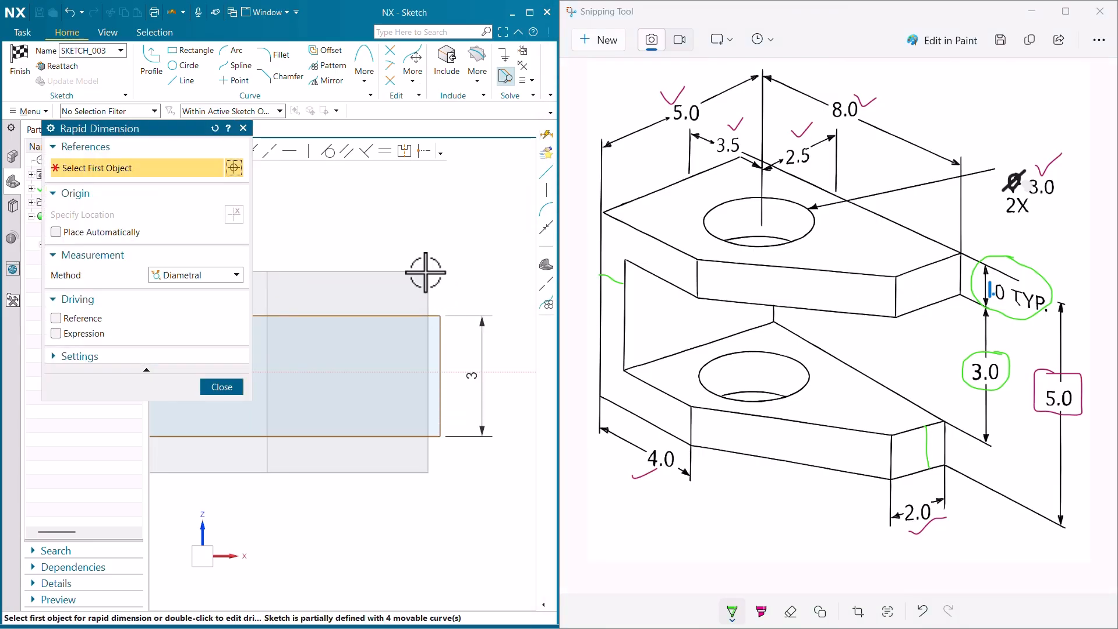
click(280, 110)
click(260, 124)
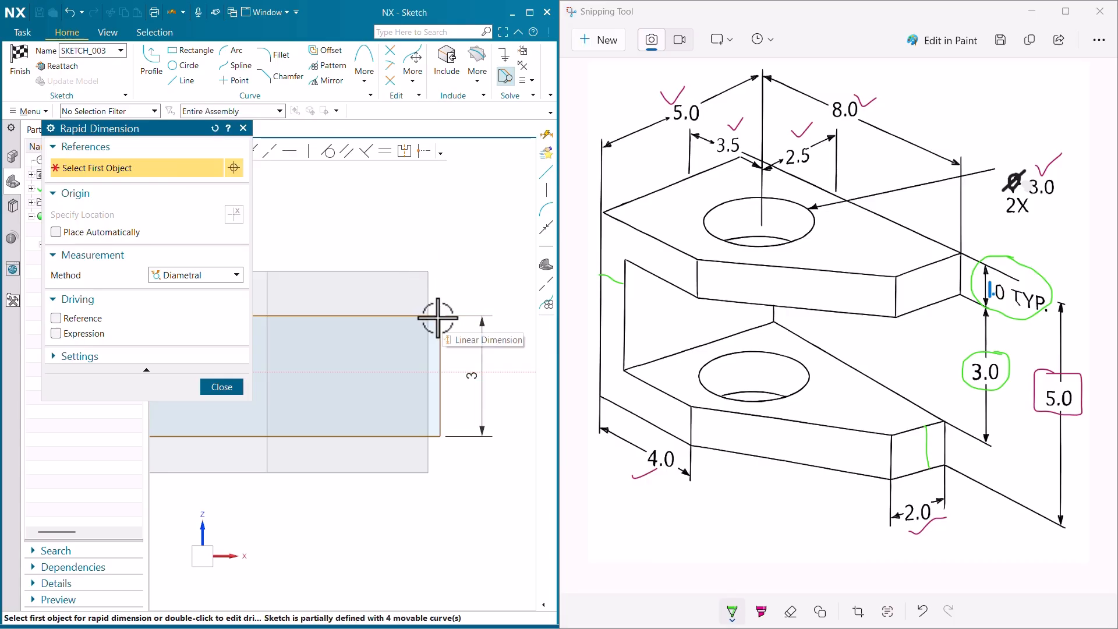
click(223, 276)
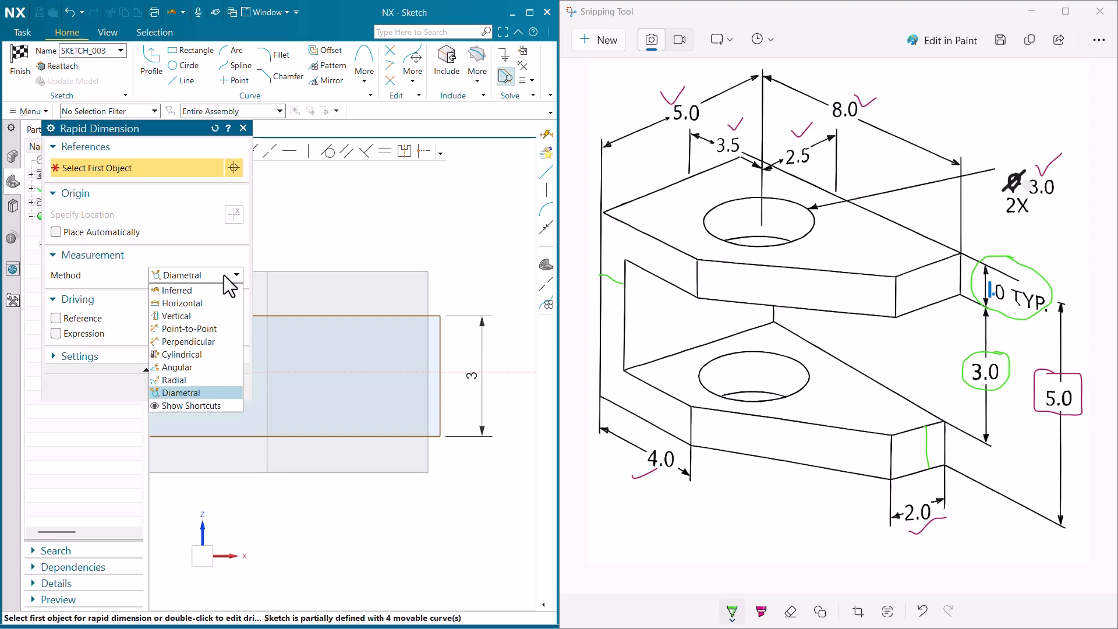
click(212, 289)
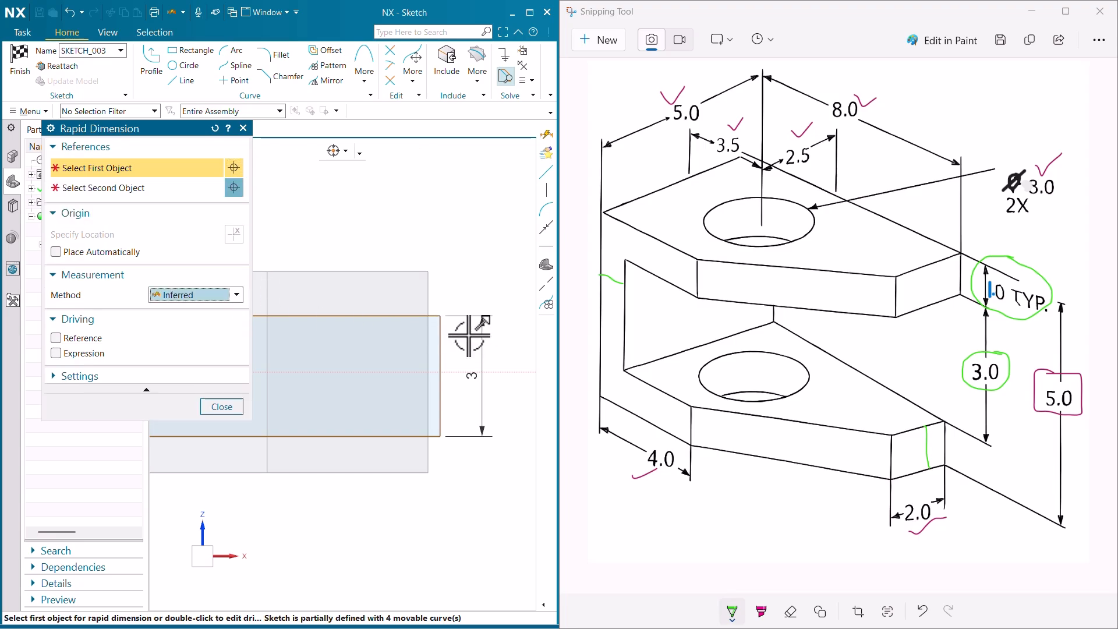
click(439, 317)
click(424, 272)
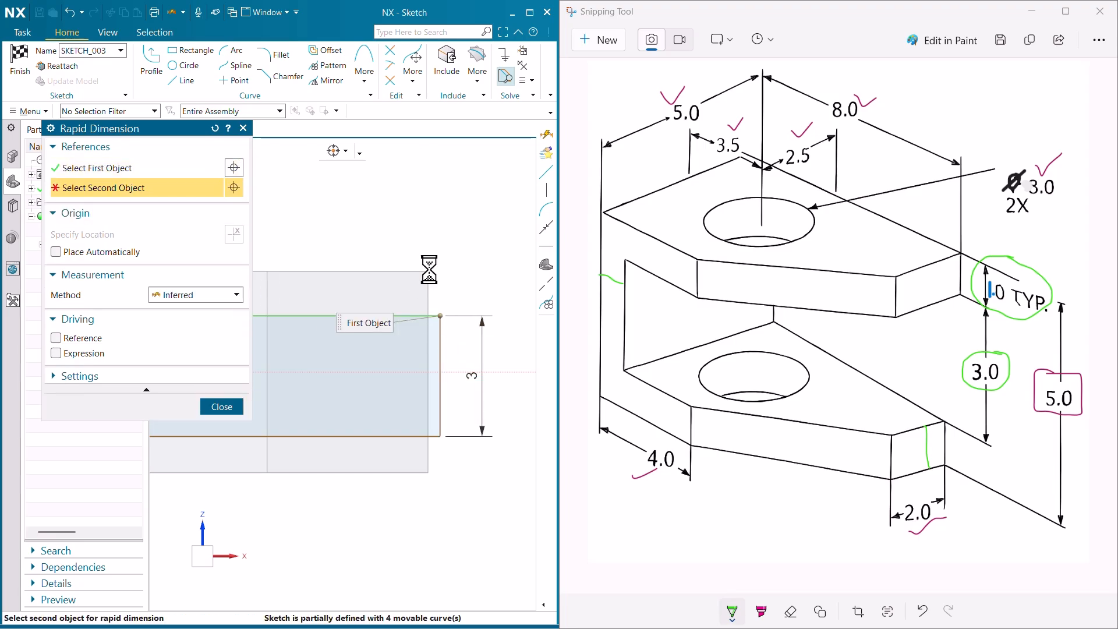
click(470, 286)
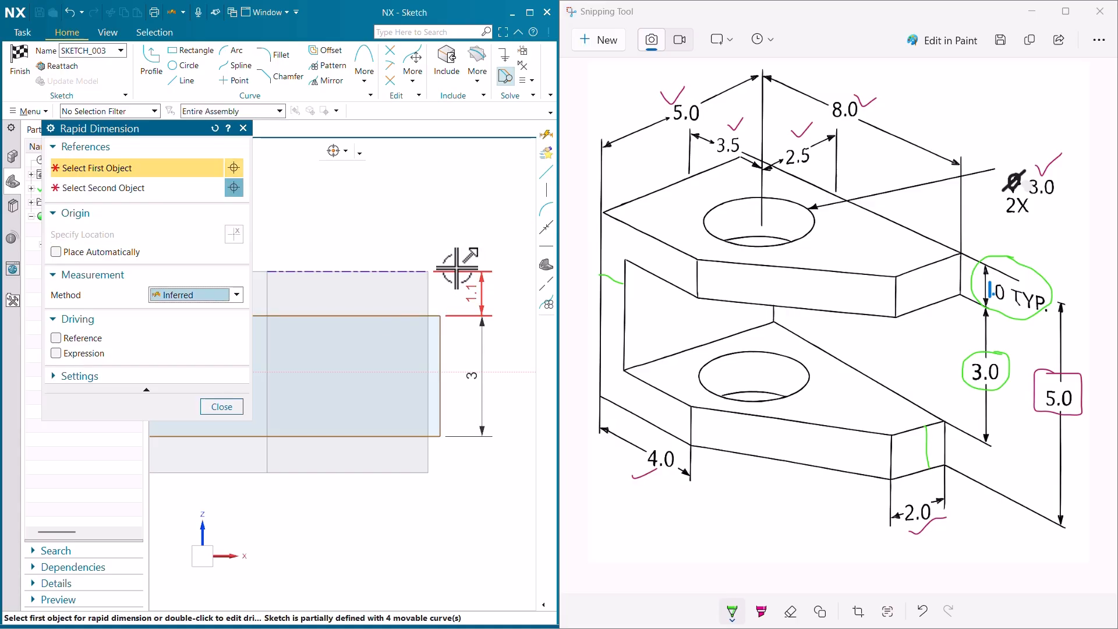
double_click(481, 292)
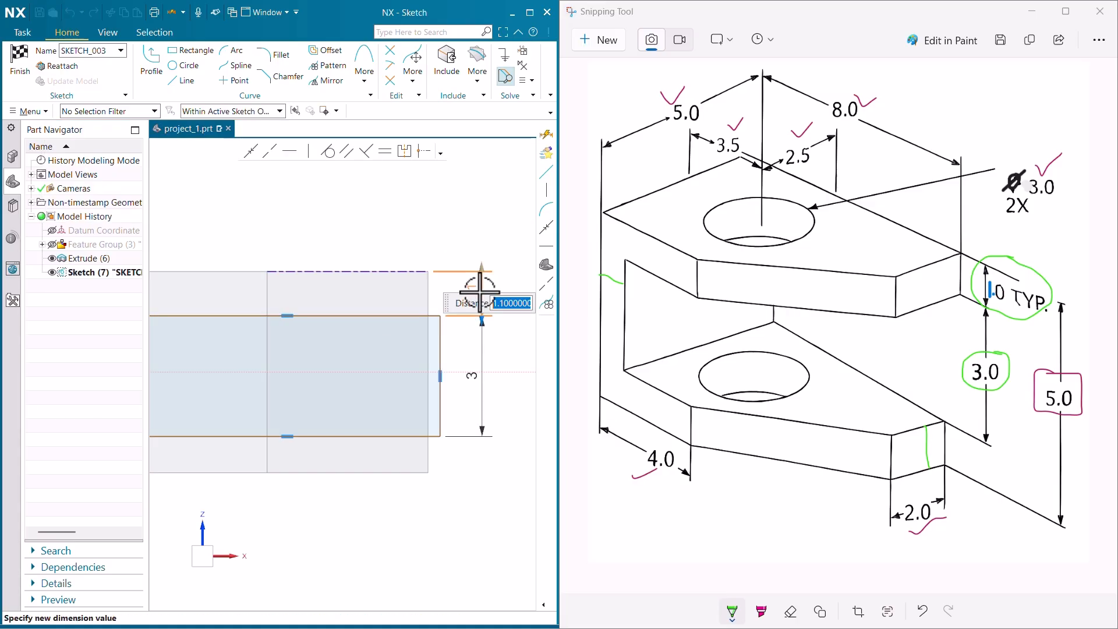
text(1)
key(Return)
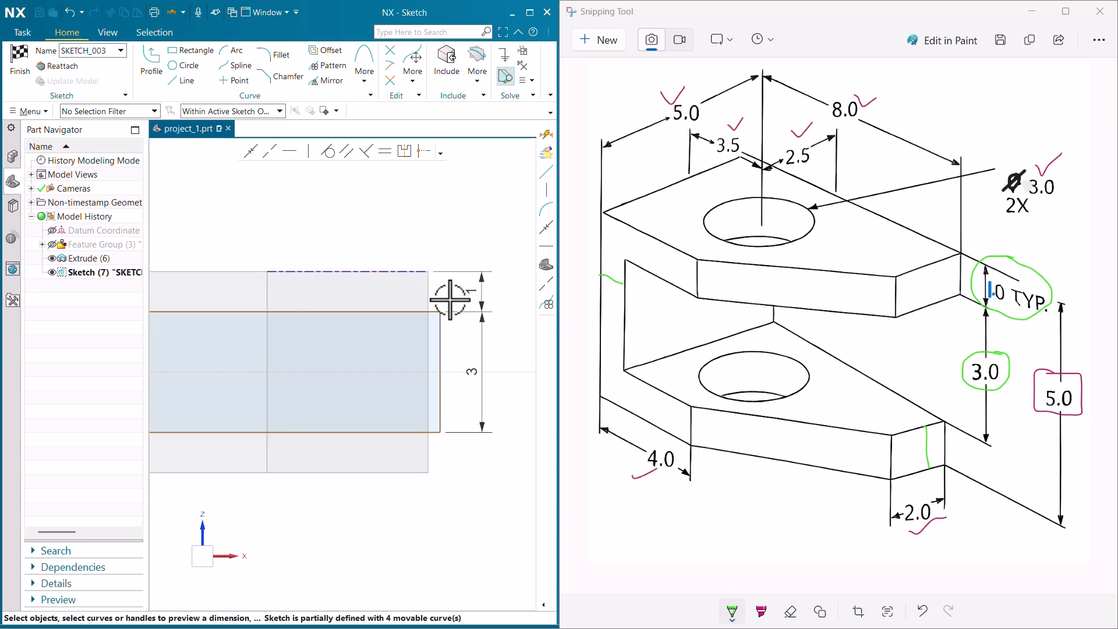
- Make the rectangle's lower-right and upper-right corners symmetric about the sketch's horizontal axis
scroll(449, 299, down, 3)
scroll(446, 307, up, 2)
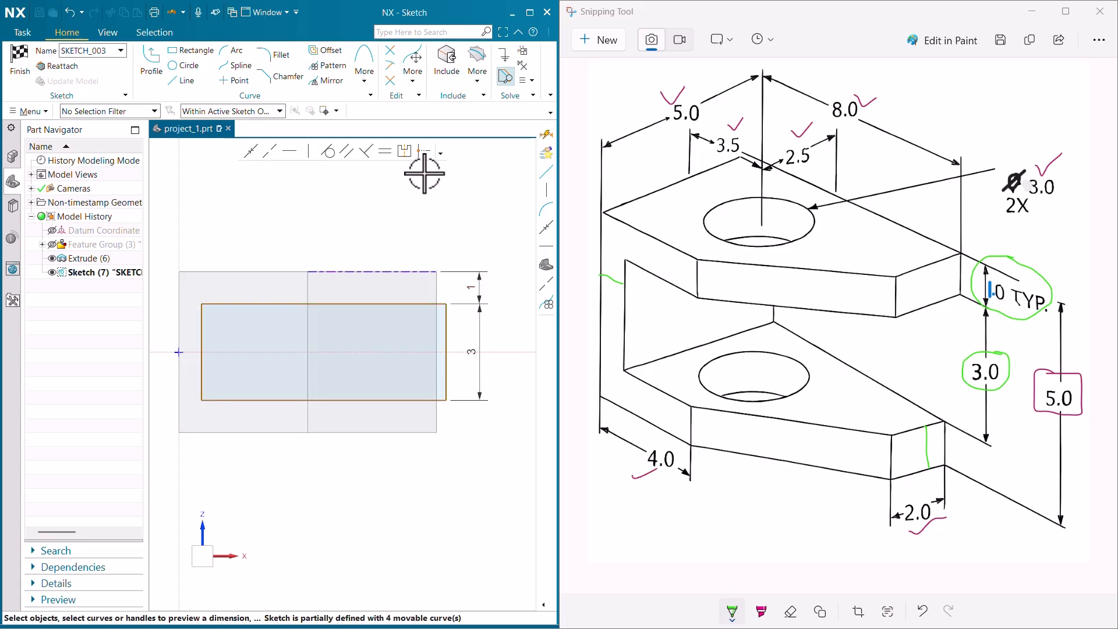
click(406, 152)
click(446, 400)
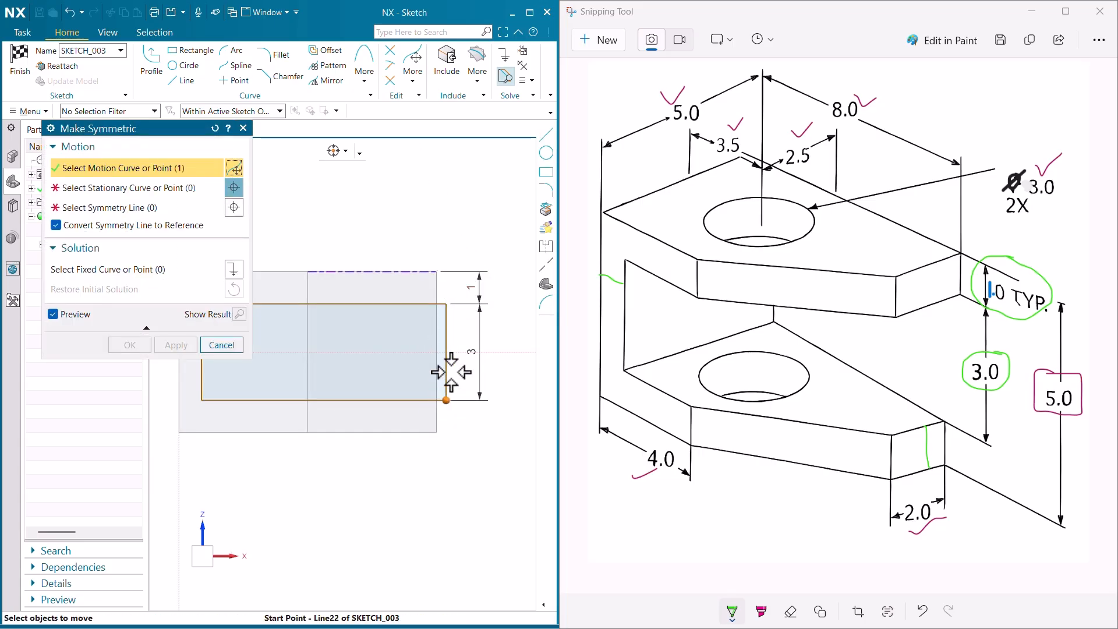
click(446, 304)
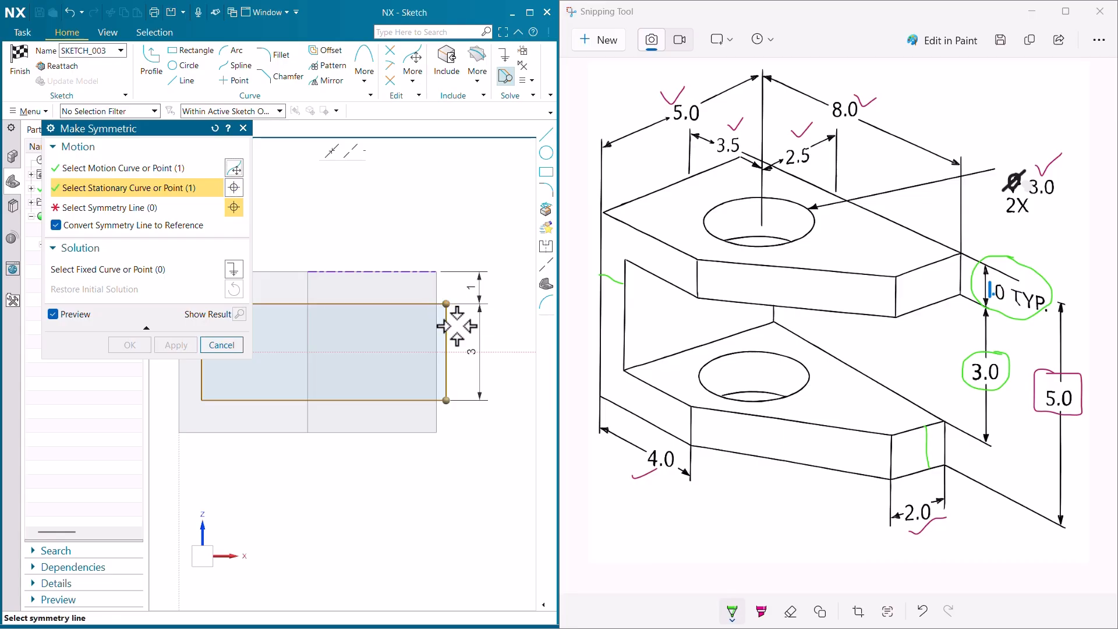
click(502, 352)
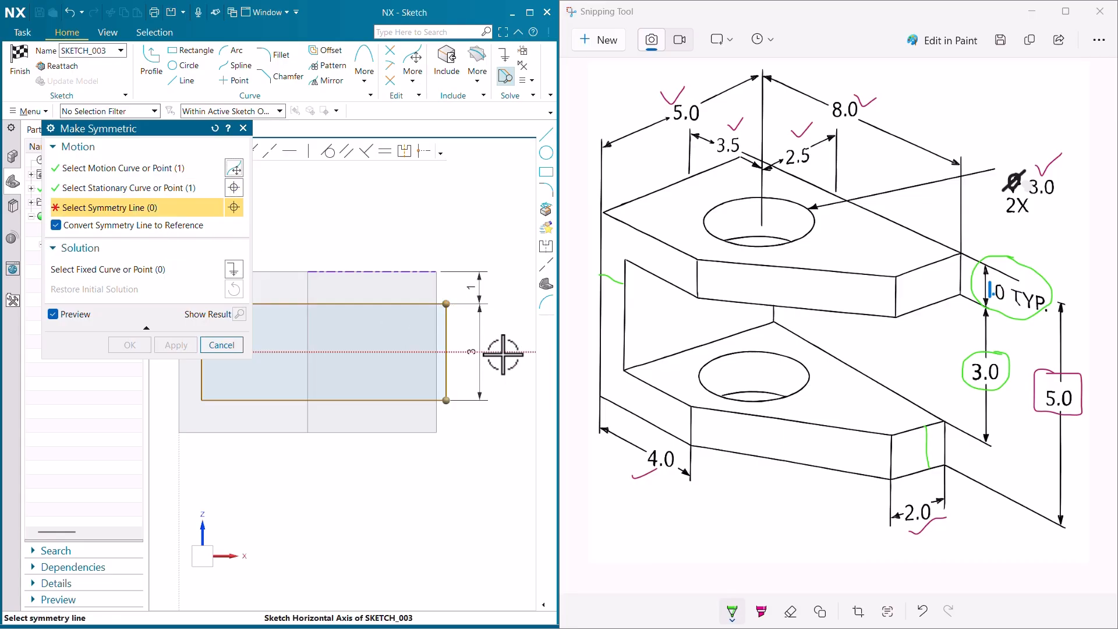
middle_click(452, 248)
- Dimension the horizontal distance from the sketch's vertical axis to the rectangle's left edge and set it to 1 in
scroll(434, 268, down, 2)
scroll(261, 319, up, 3)
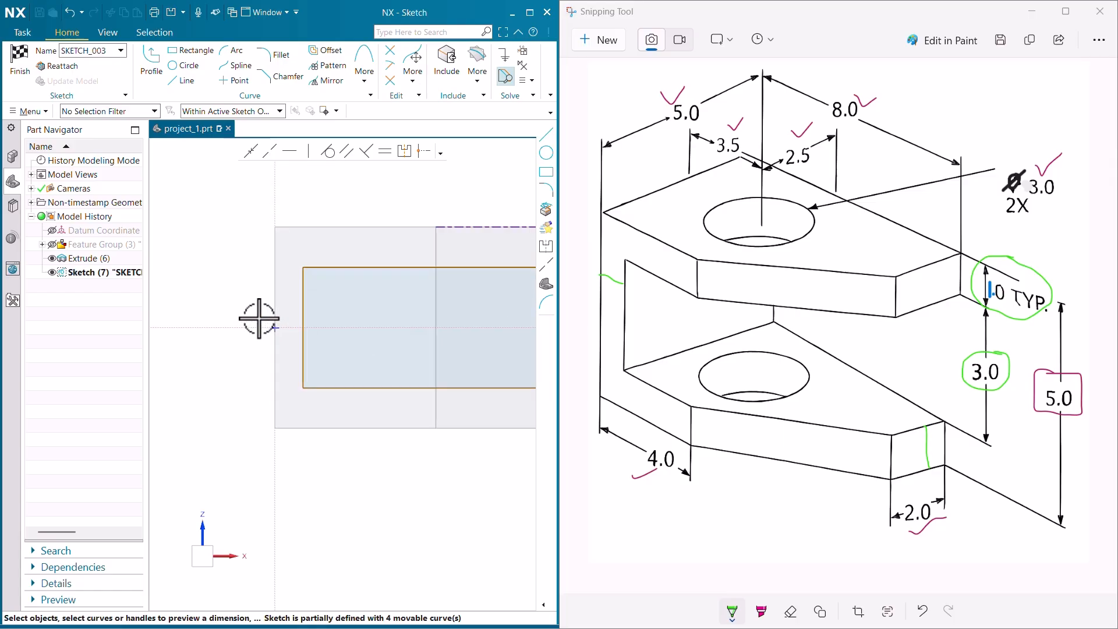
key(d)
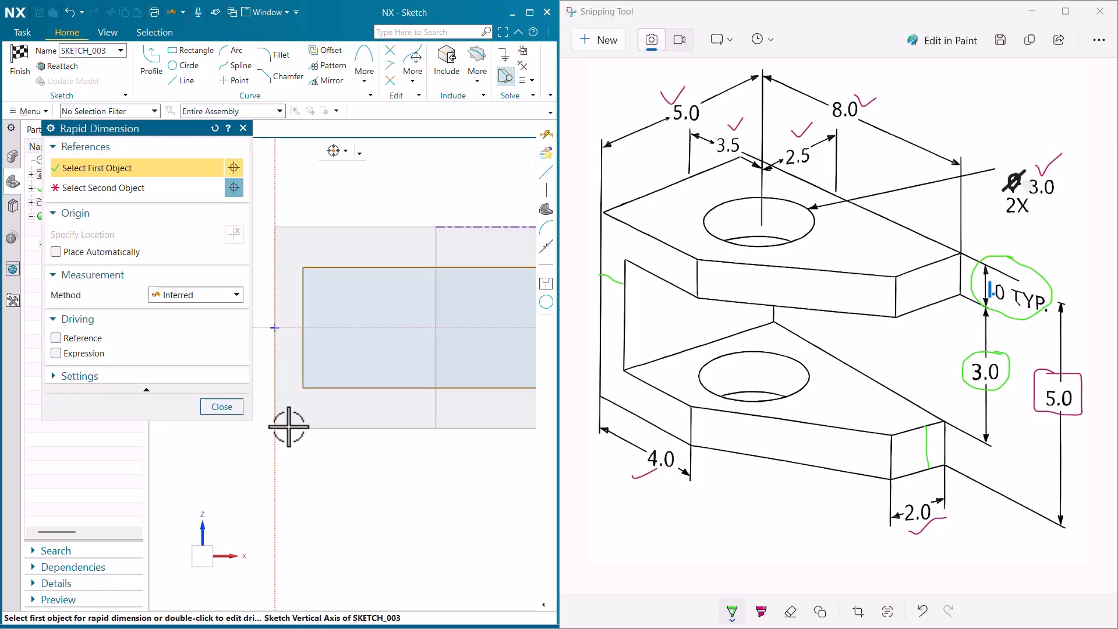
click(289, 427)
click(303, 388)
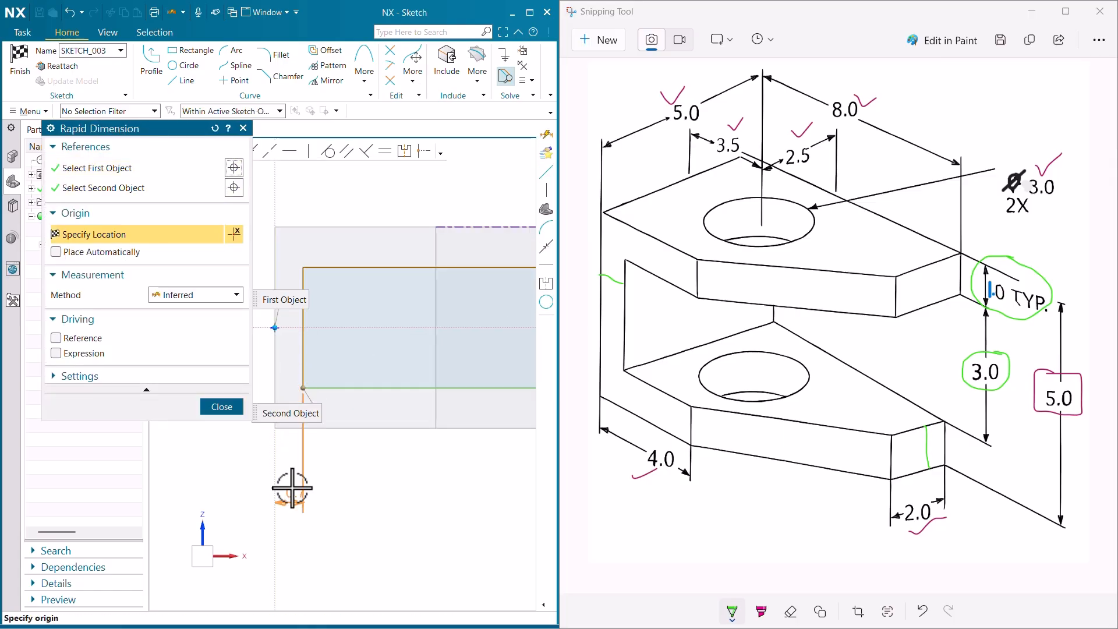
click(292, 488)
scroll(292, 488, up, 1)
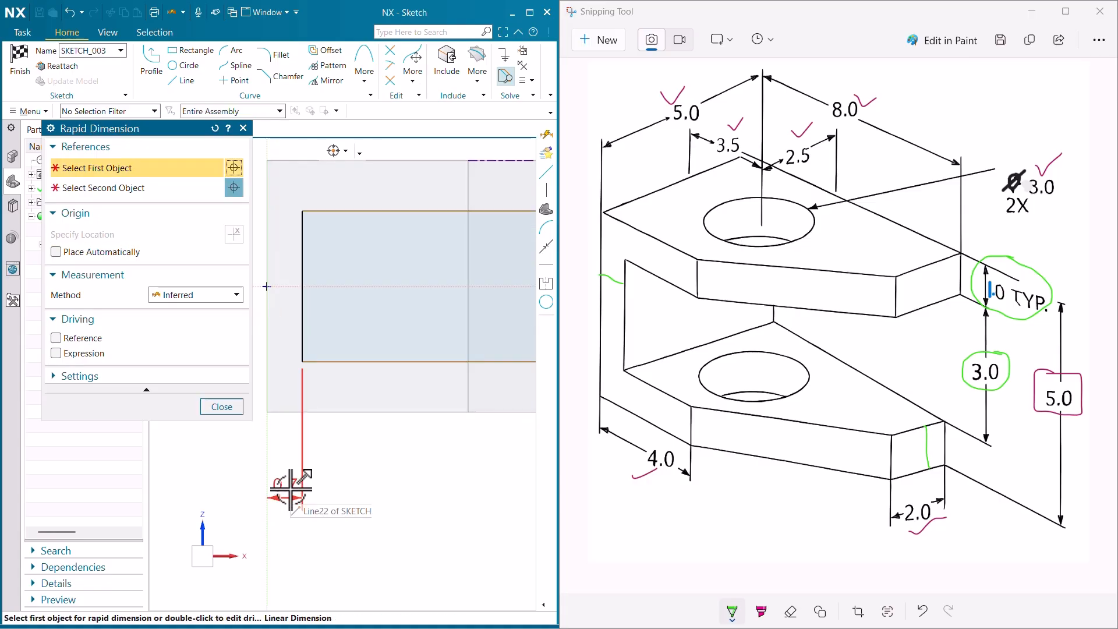
click(291, 489)
key(Escape)
double_click(291, 482)
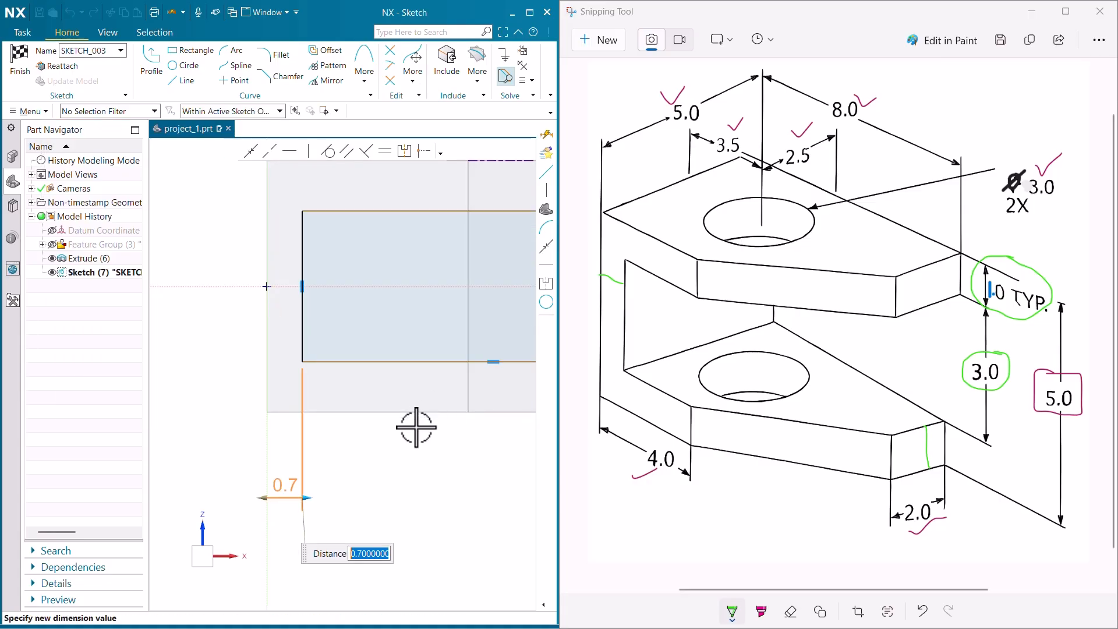
text(1)
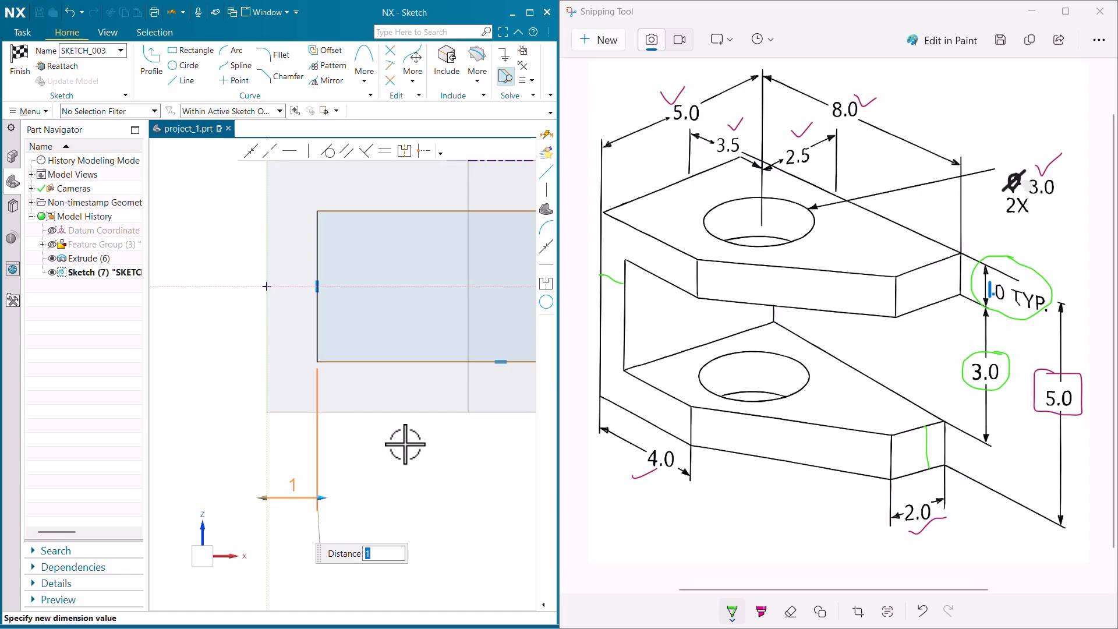
key(Return)
- Make the rectangle's right edge collinear with the block's right edge, with the selection scope set to Entire Assembly
scroll(324, 412, down, 3)
scroll(431, 384, up, 2)
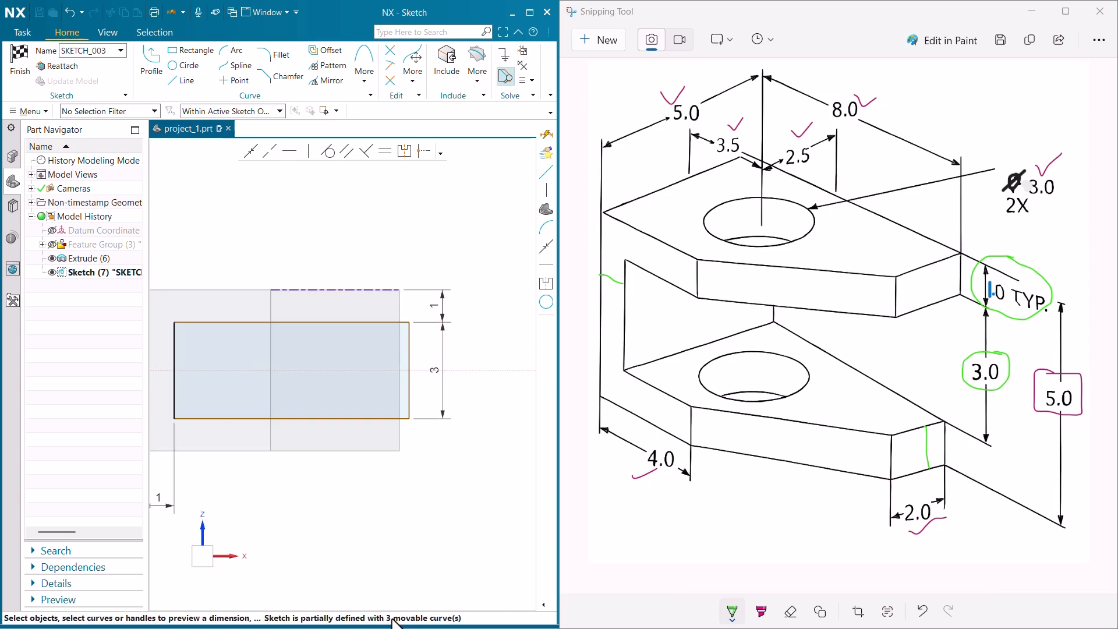
scroll(396, 384, up, 4)
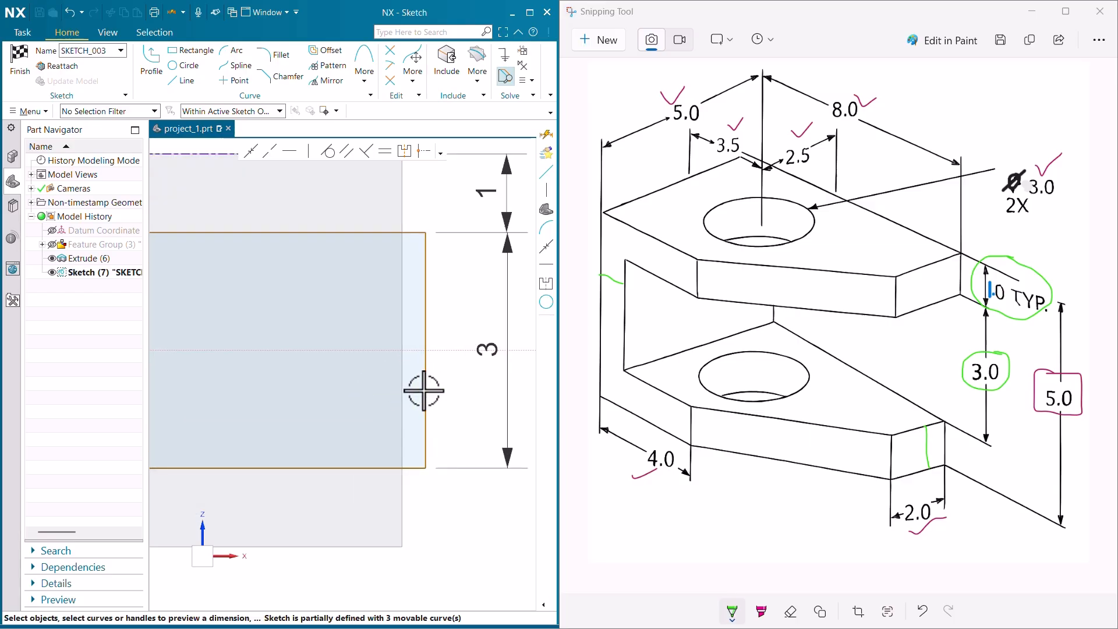
click(275, 150)
click(425, 410)
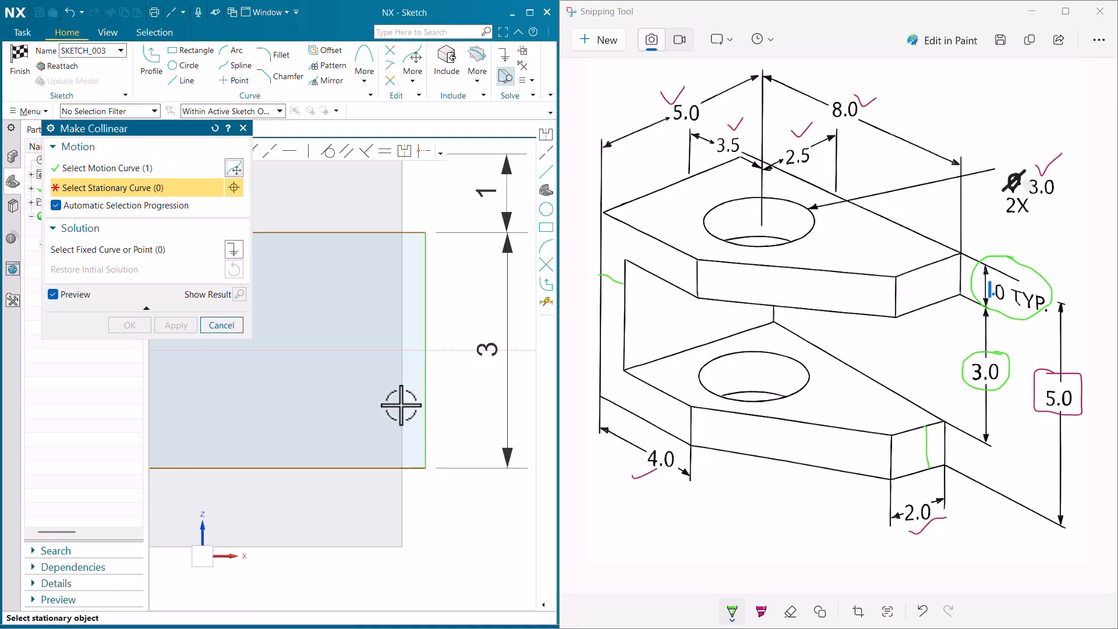
click(201, 115)
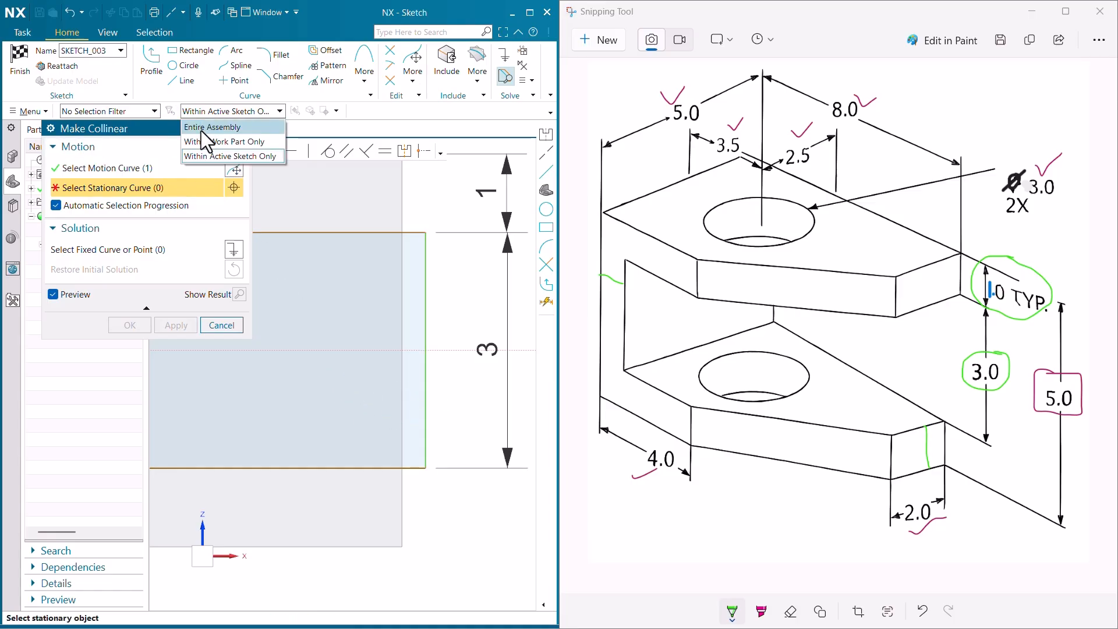
click(201, 125)
click(401, 482)
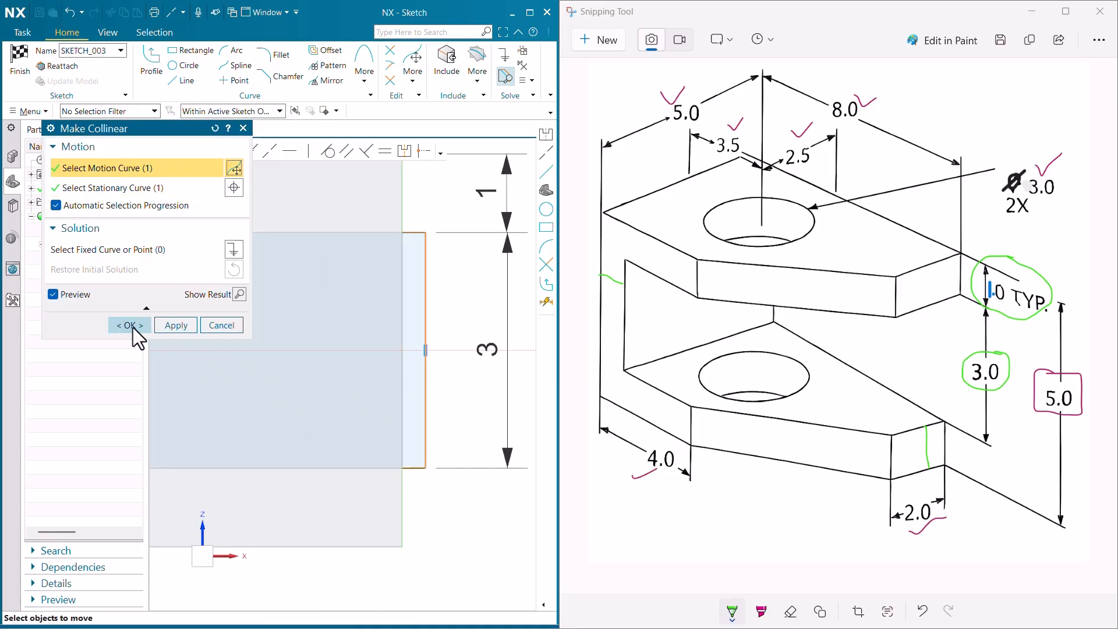
click(130, 325)
scroll(349, 431, down, 5)
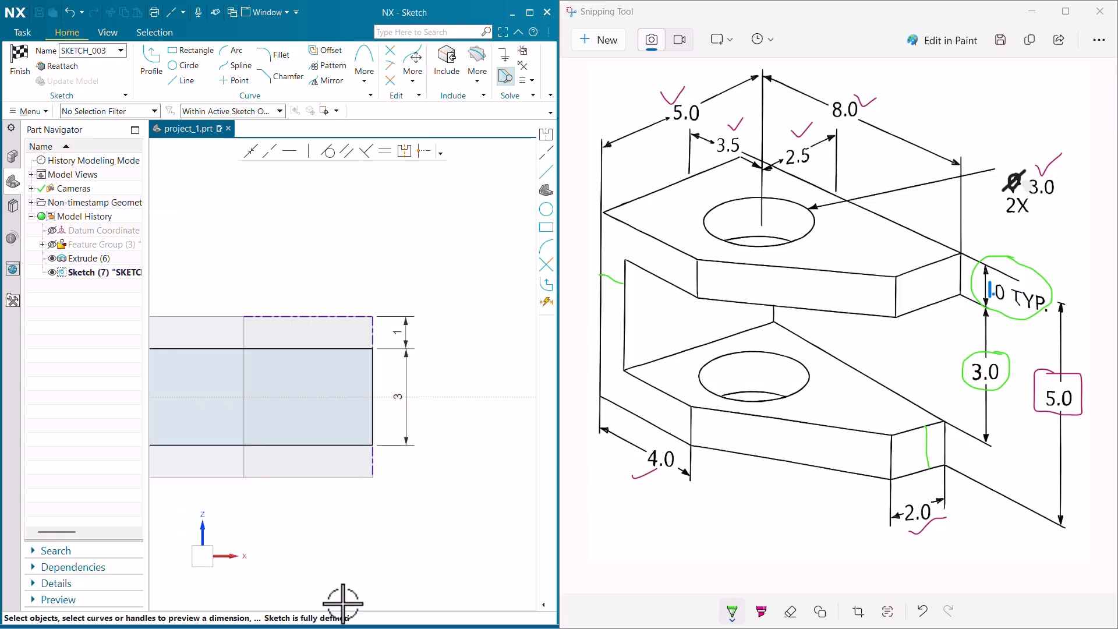
- Finish the sketch and extrude the rectangle Through All as a Subtract from the bracket body
scroll(424, 517, down, 3)
scroll(312, 476, up, 3)
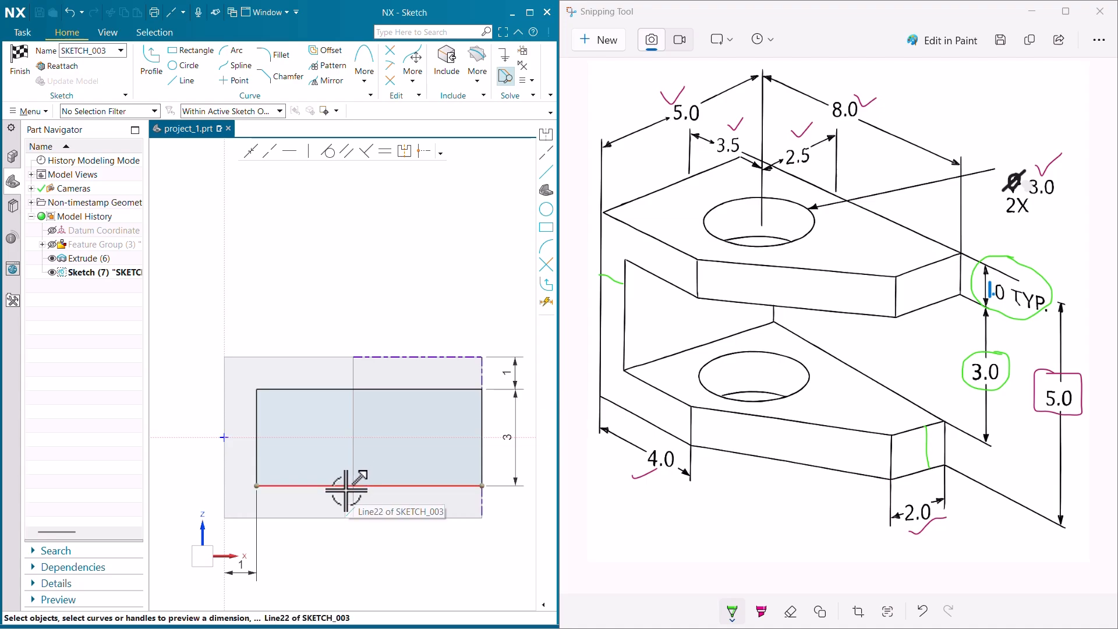
scroll(302, 355, up, 1)
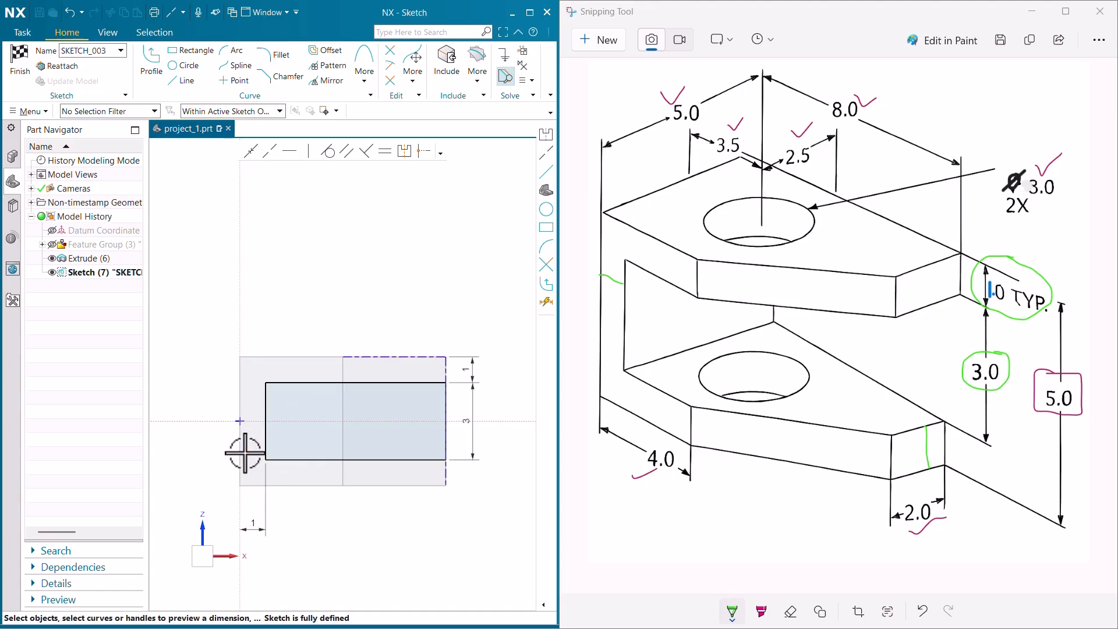
click(17, 66)
key(x)
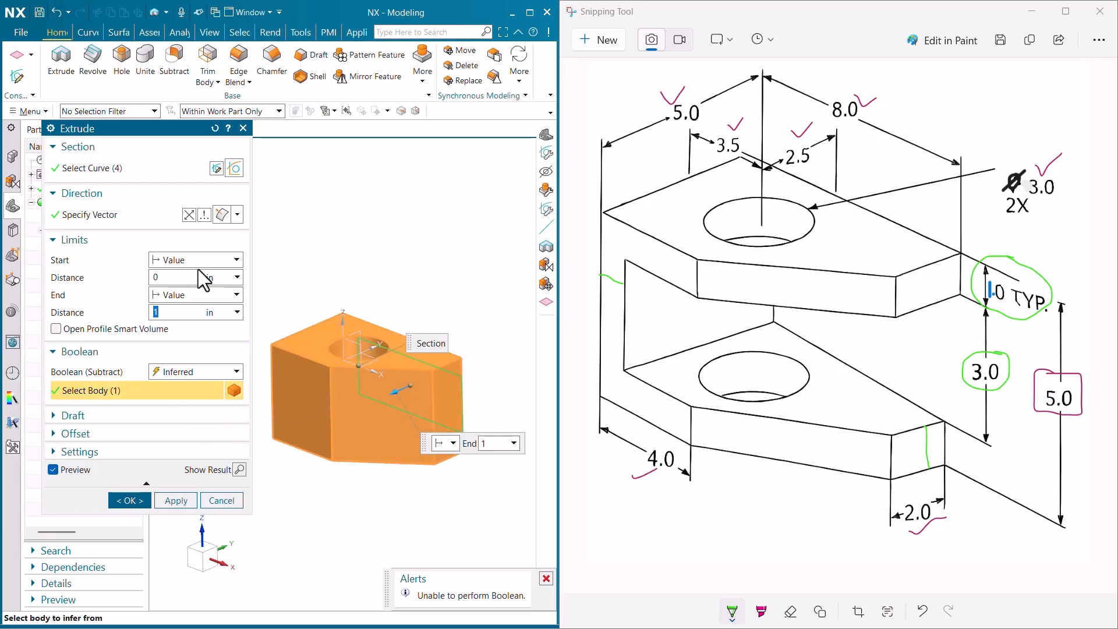
click(197, 372)
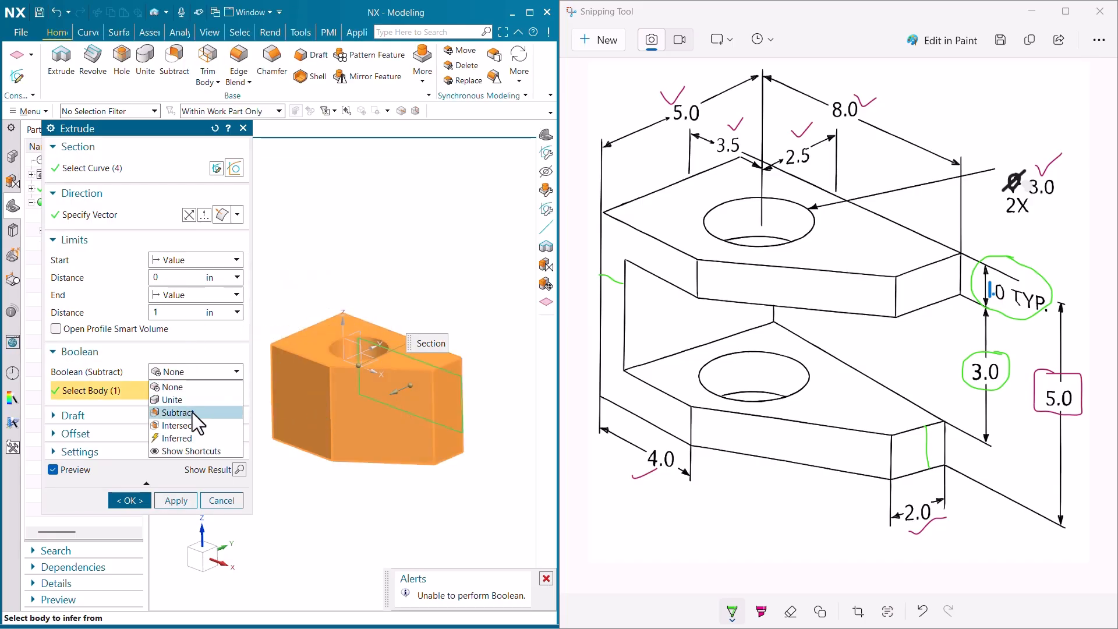
click(191, 414)
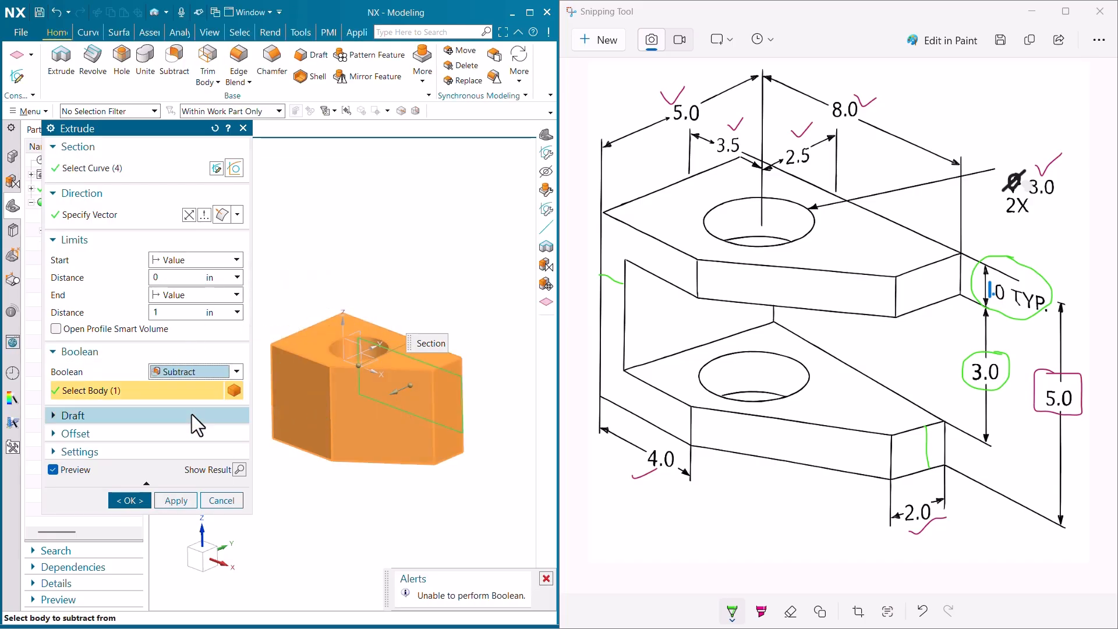
click(191, 295)
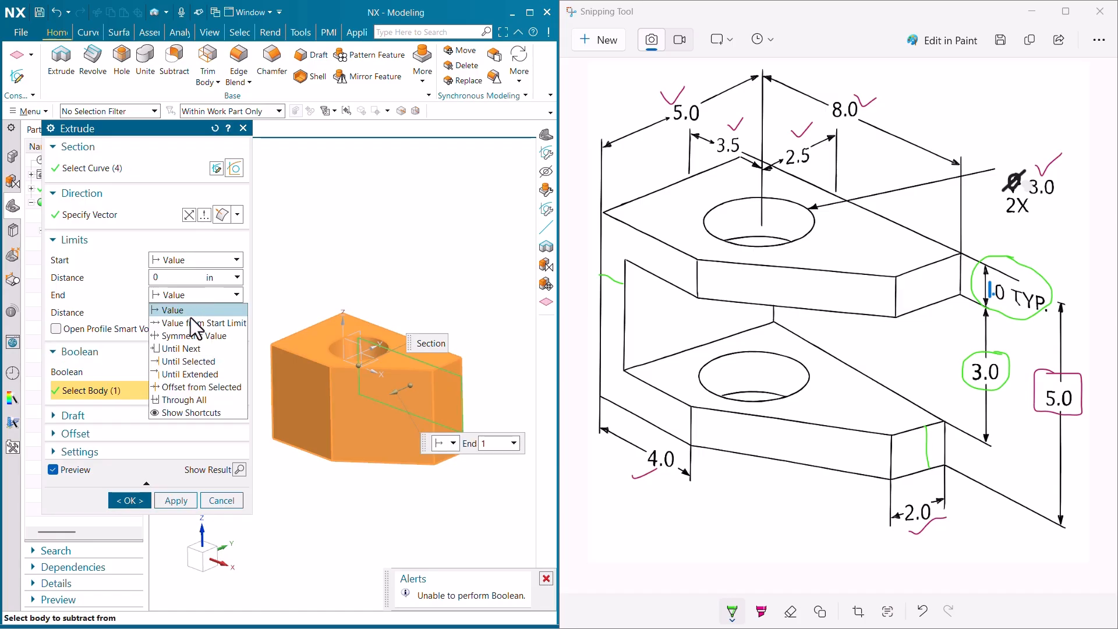
click(195, 397)
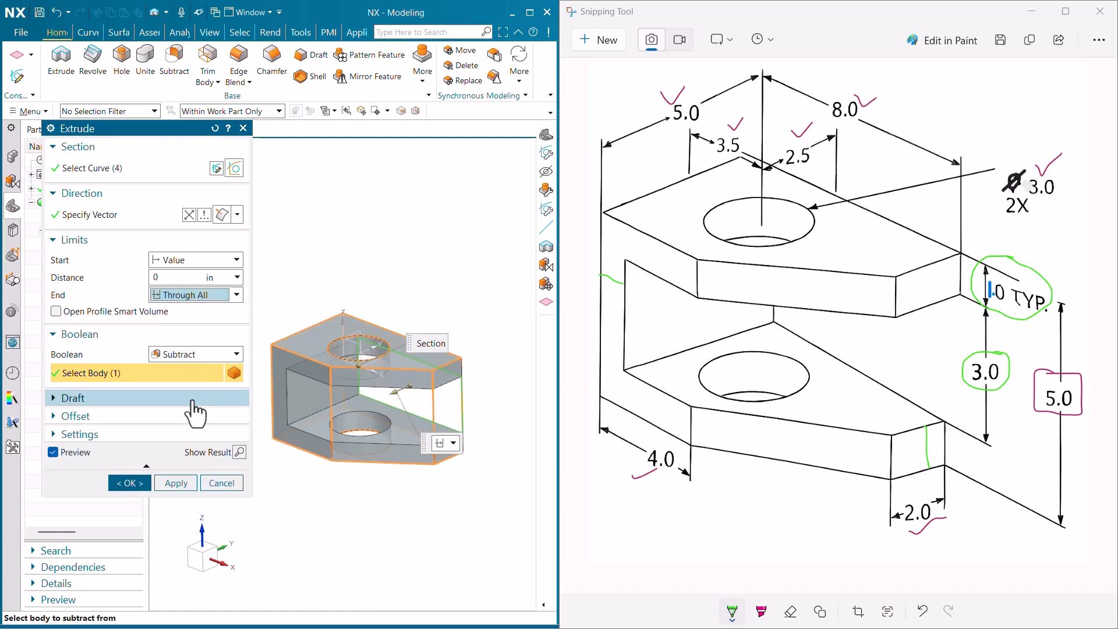
click(137, 485)
scroll(365, 405, up, 2)
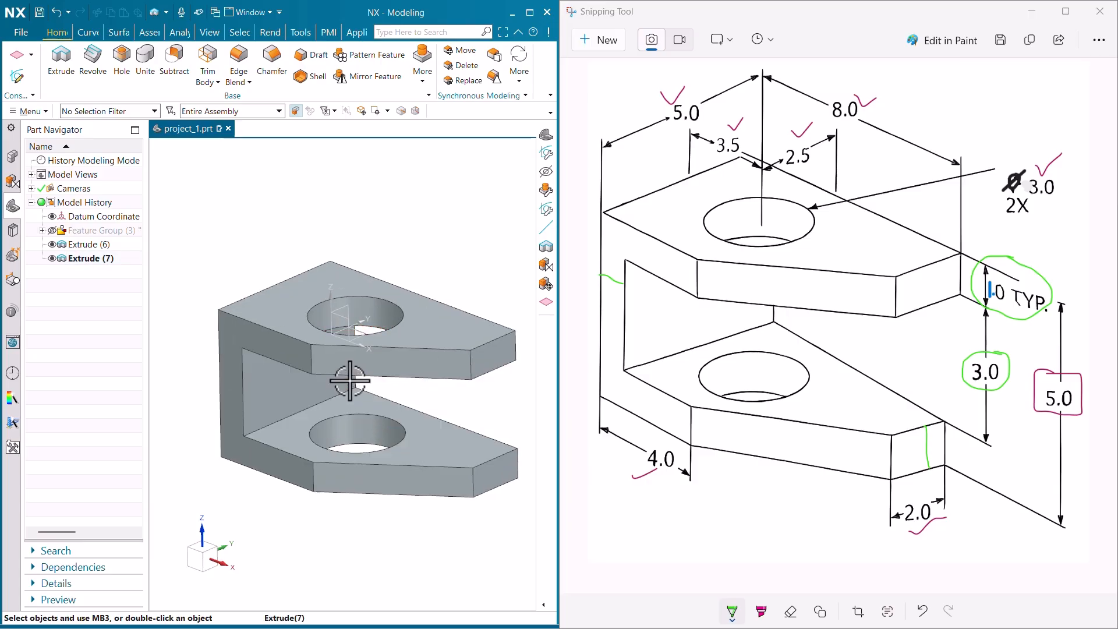
mouse_move(349, 380)
middle_down()
mouse_move(333, 377)
mouse_move(348, 378)
middle_up()
scroll(299, 367, up, 2)
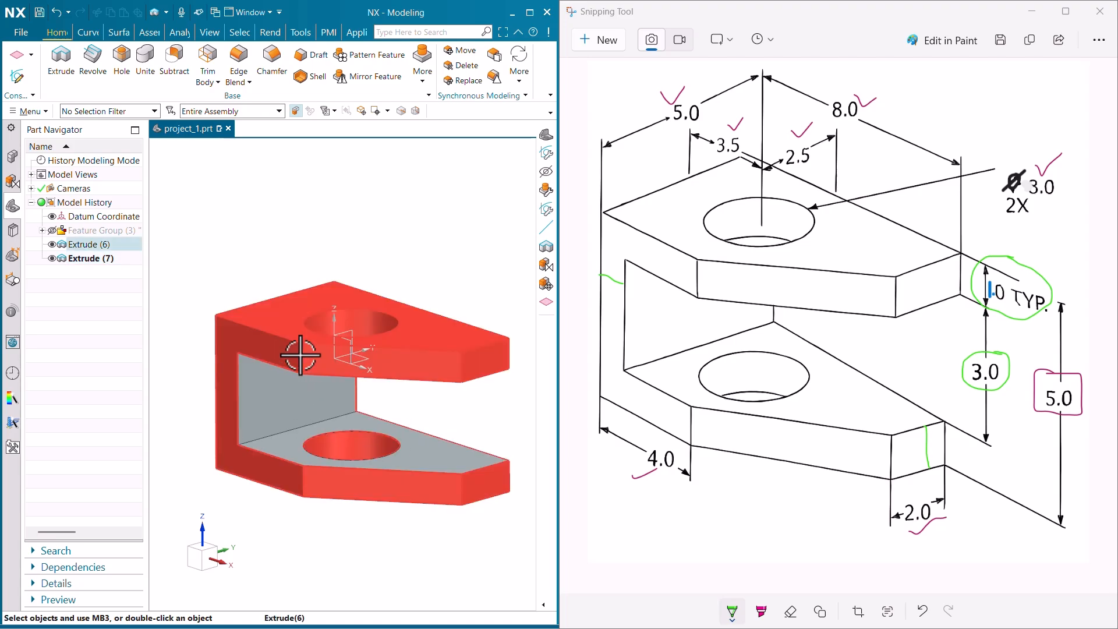
- Set the bracket body's display color to orange
click(300, 346)
key(ctrl+j)
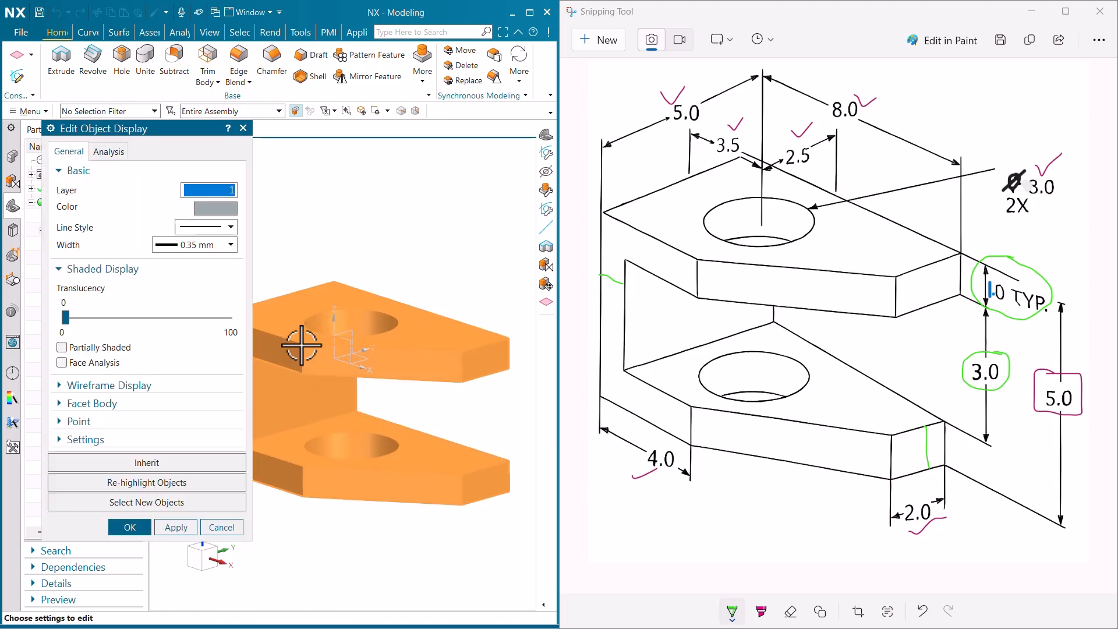
click(229, 208)
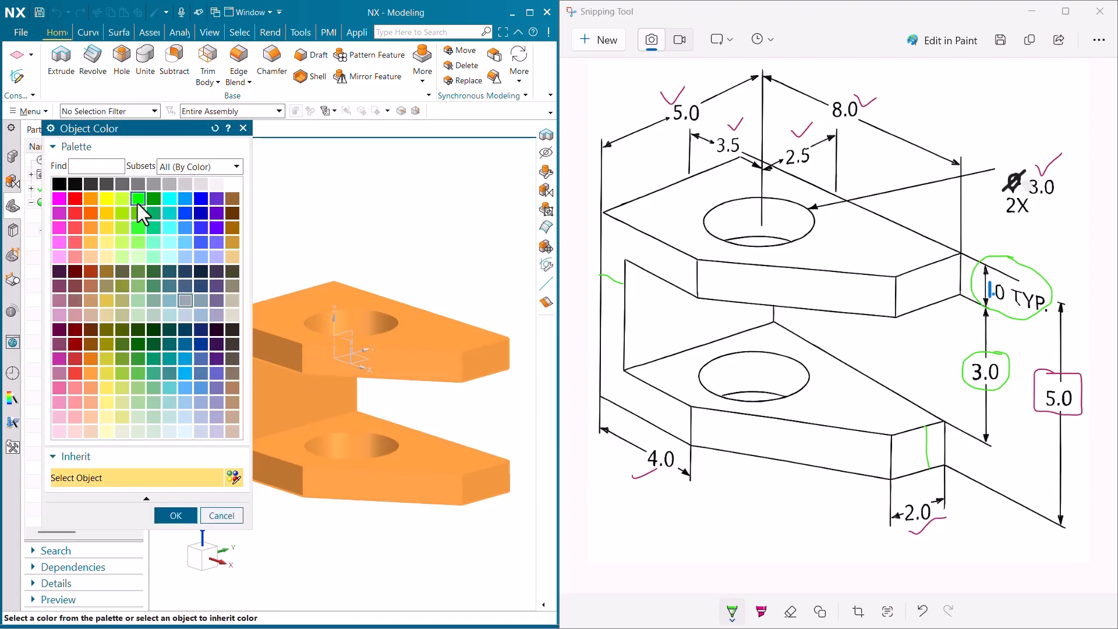
click(107, 198)
double_click(93, 198)
scroll(418, 328, down, 2)
scroll(425, 379, up, 2)
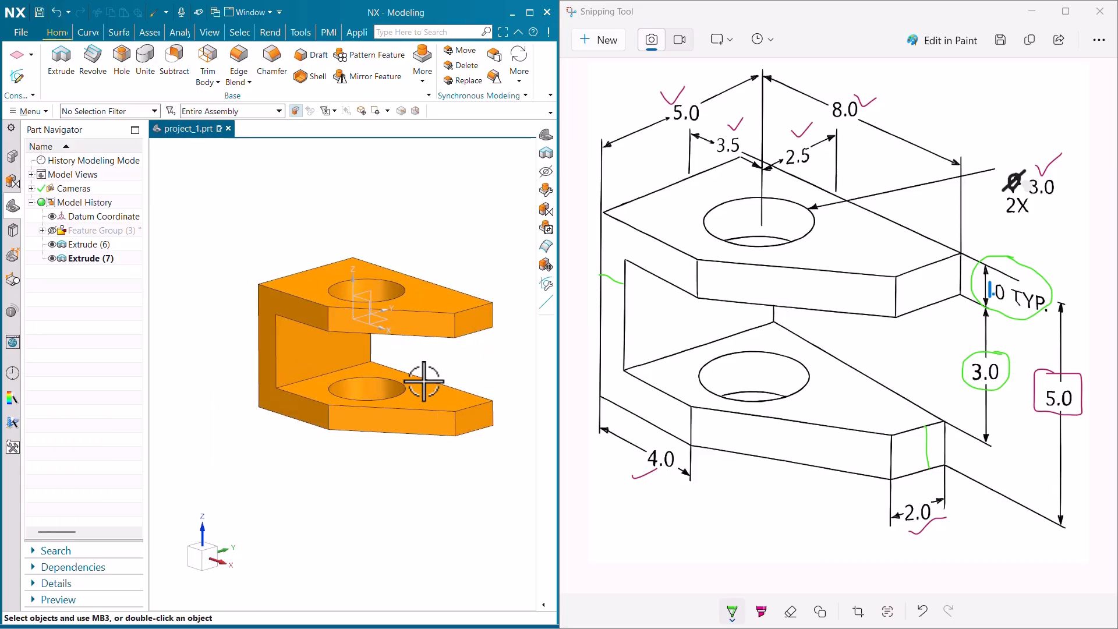
middle_drag(424, 382, 427, 356)
scroll(434, 320, up, 2)
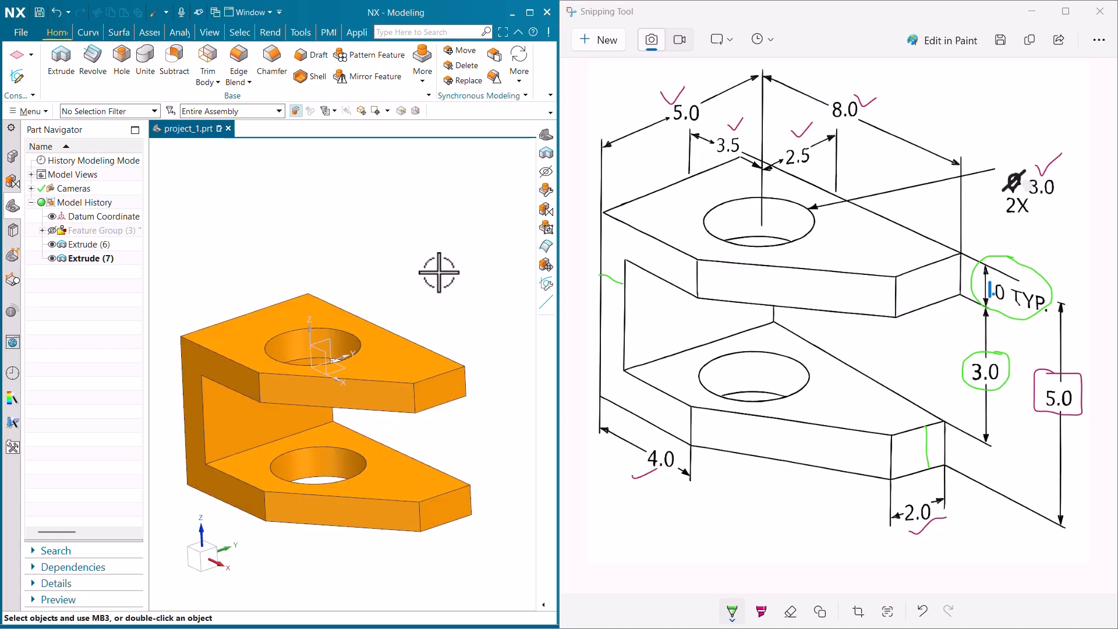
- Show the hidden feature group to compare its yellow bracket with the orange one, and hide the group again
scroll(440, 266, down, 1)
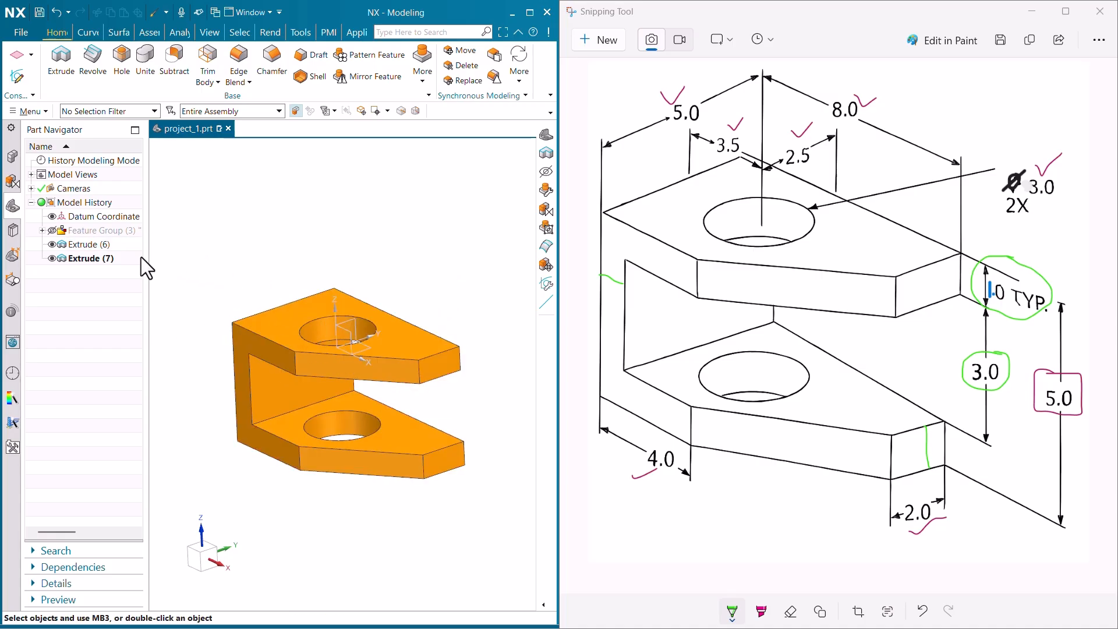
click(53, 230)
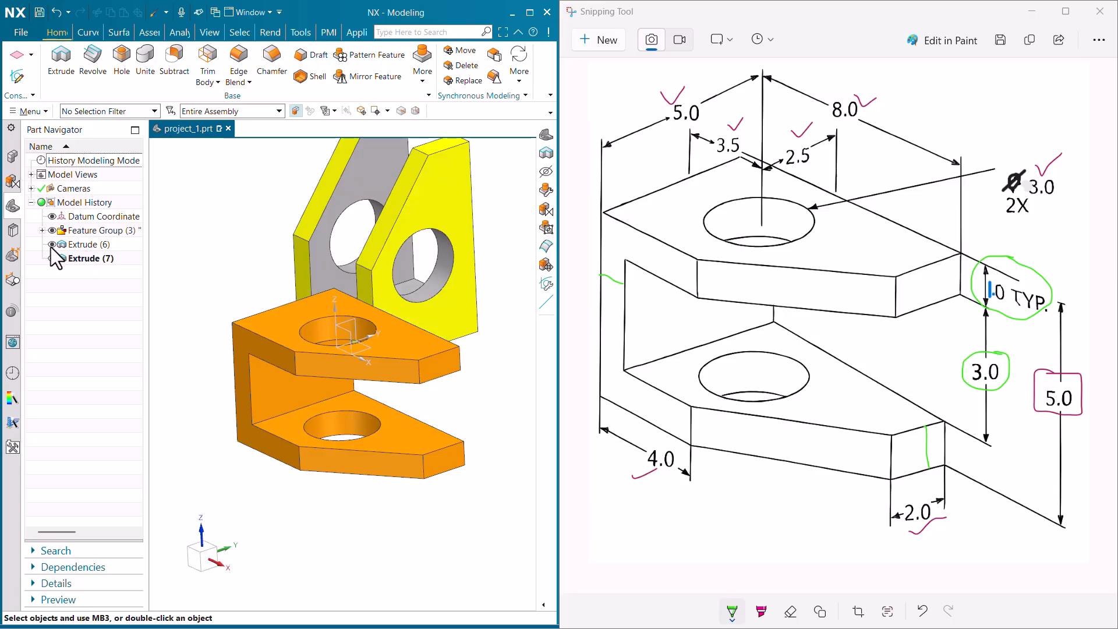
scroll(256, 408, down, 2)
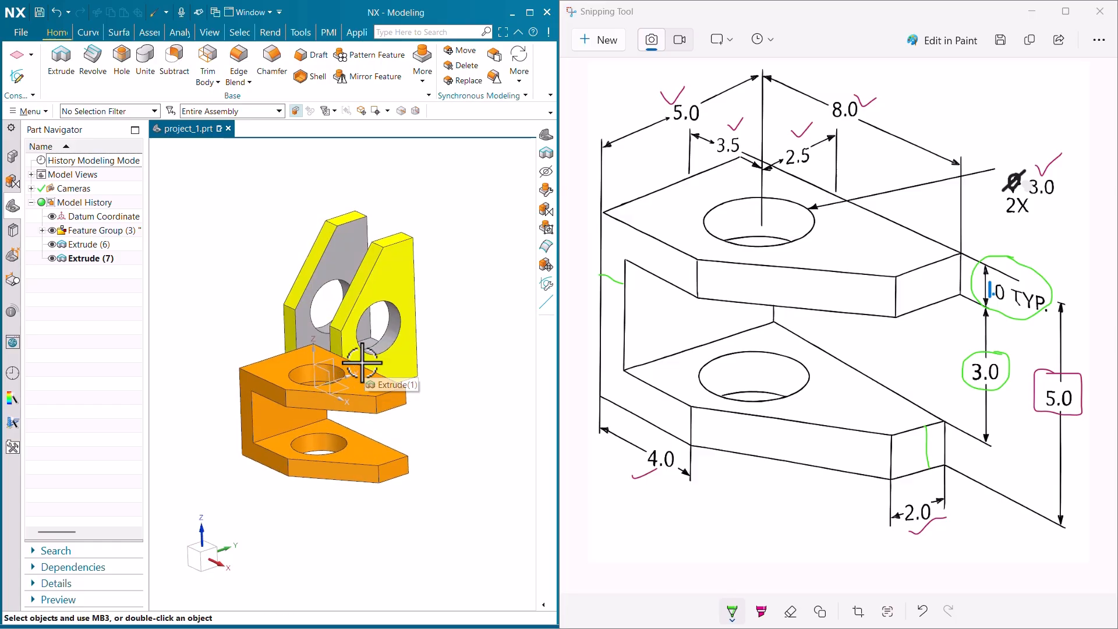
scroll(361, 362, up, 2)
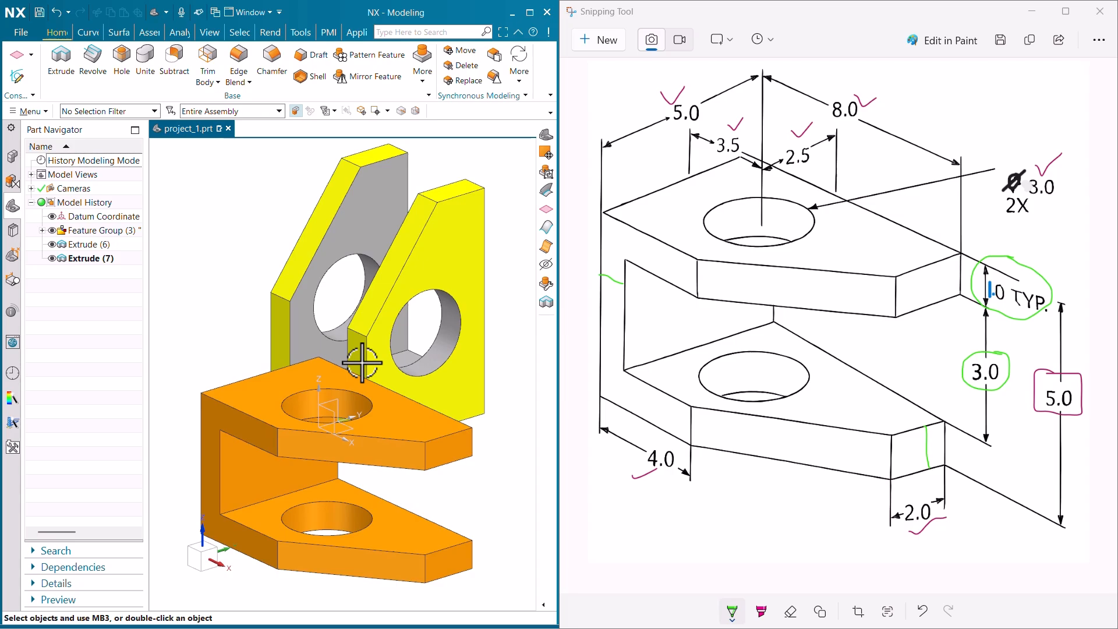
scroll(350, 361, down, 2)
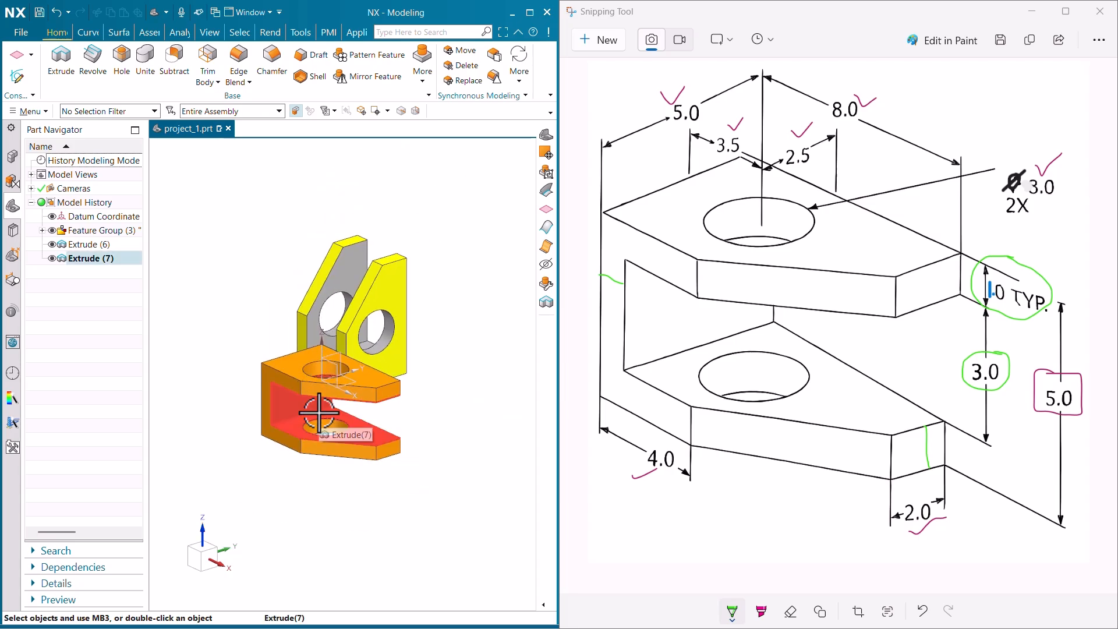
scroll(319, 412, up, 2)
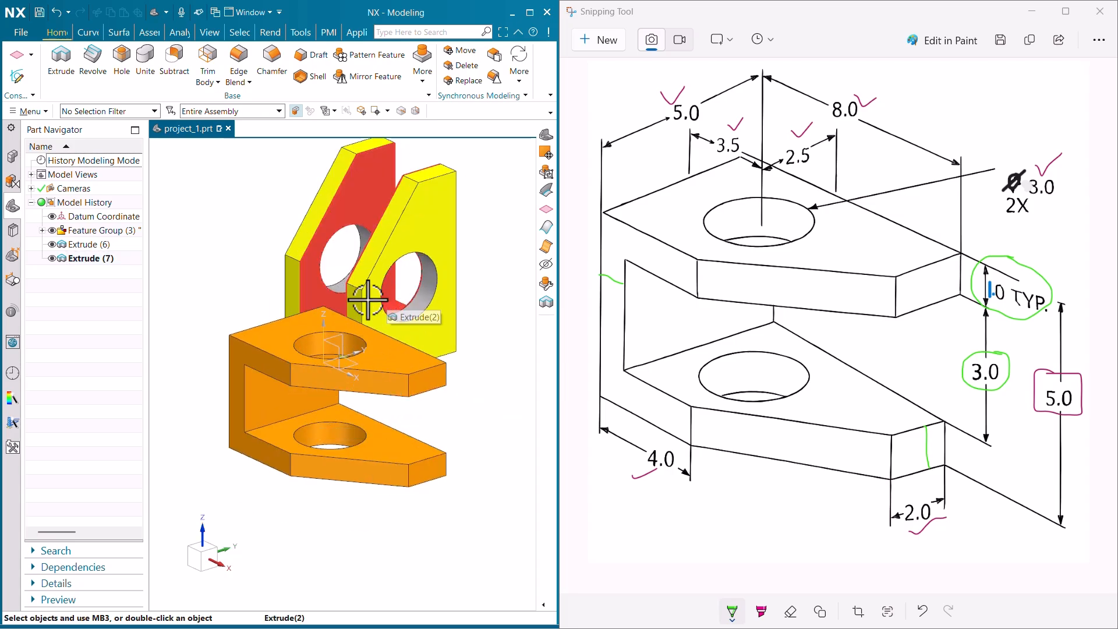
click(52, 230)
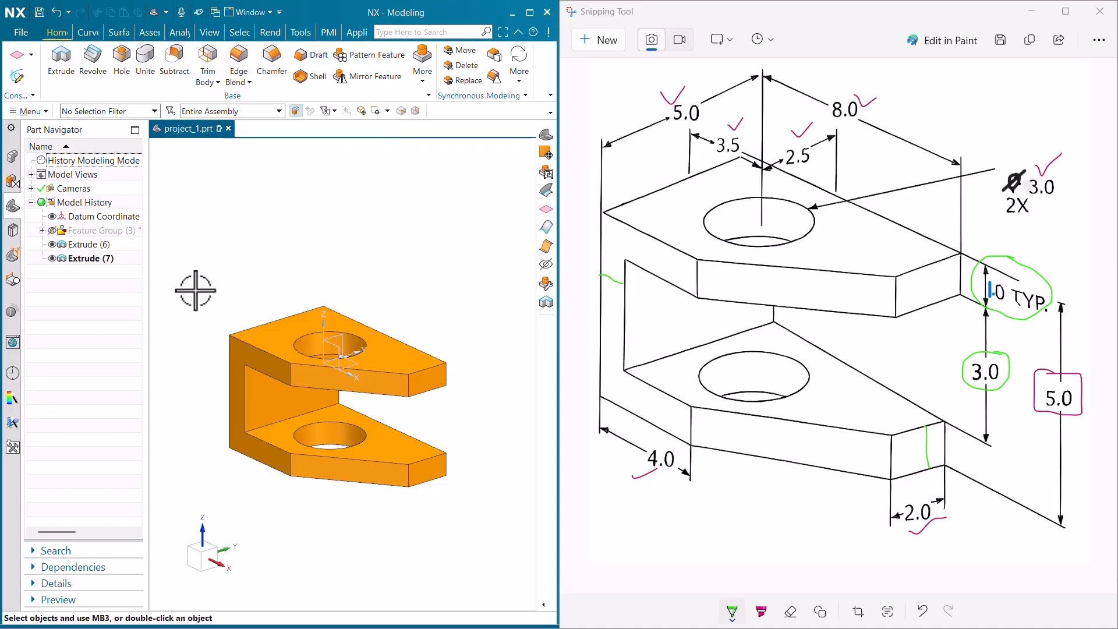
- Narrow the Part Navigator to give the orange bracket more room in the graphics area
scroll(196, 290, up, 3)
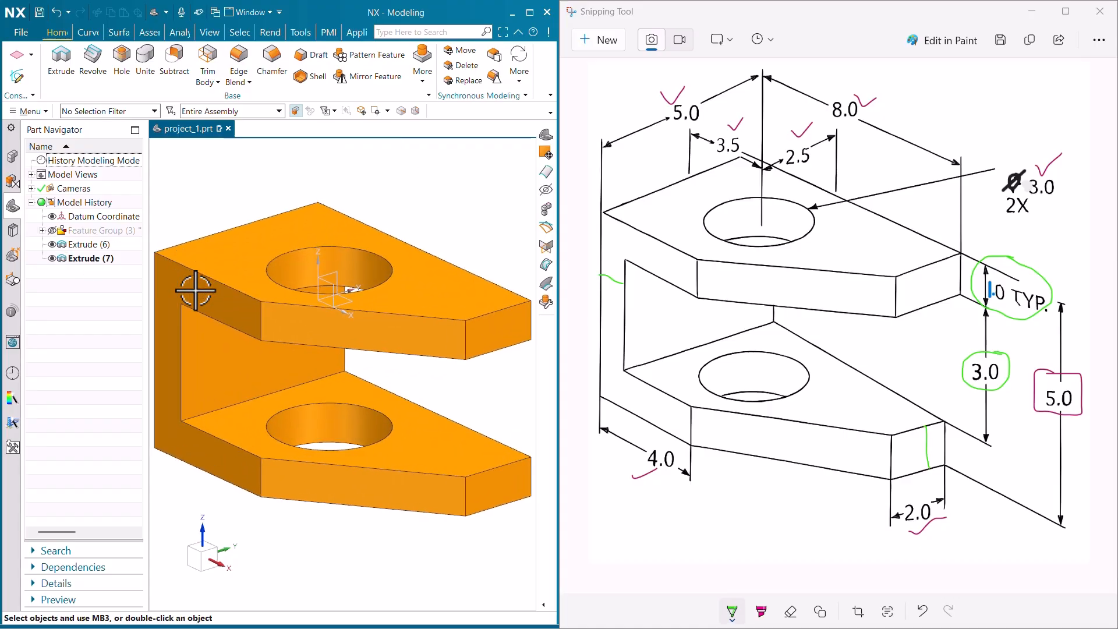
drag(150, 211, 124, 211)
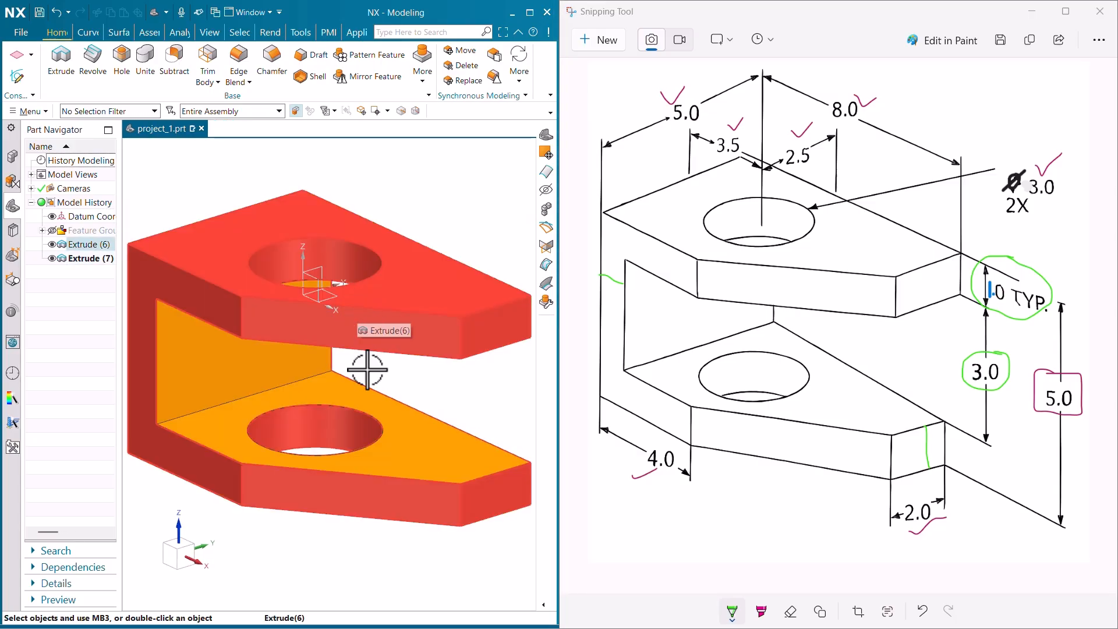
scroll(365, 370, down, 3)
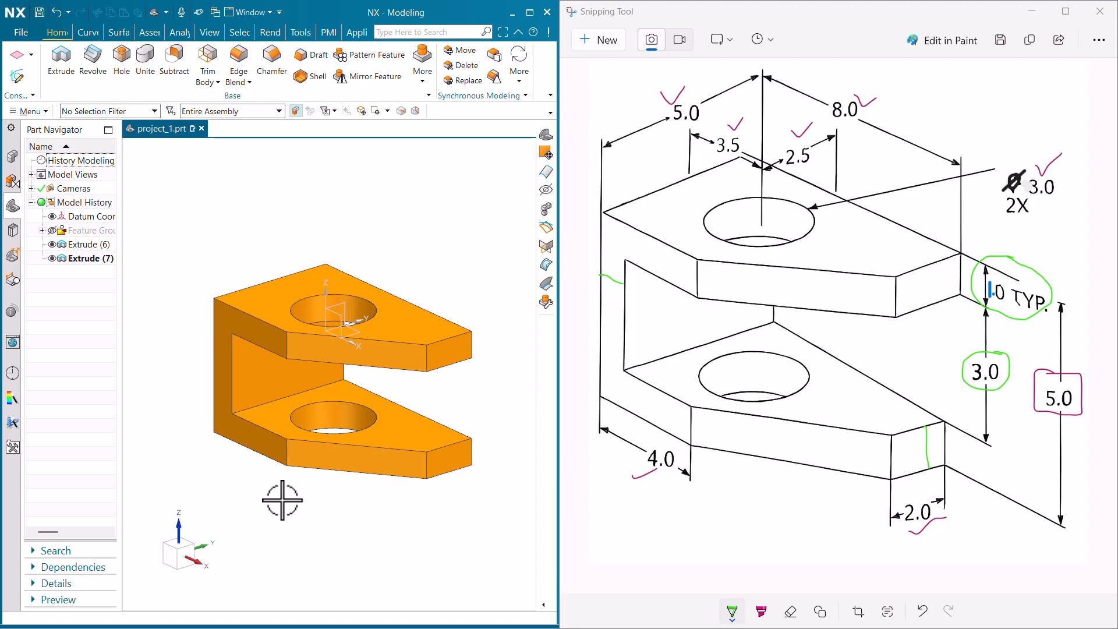
scroll(282, 500, up, 3)
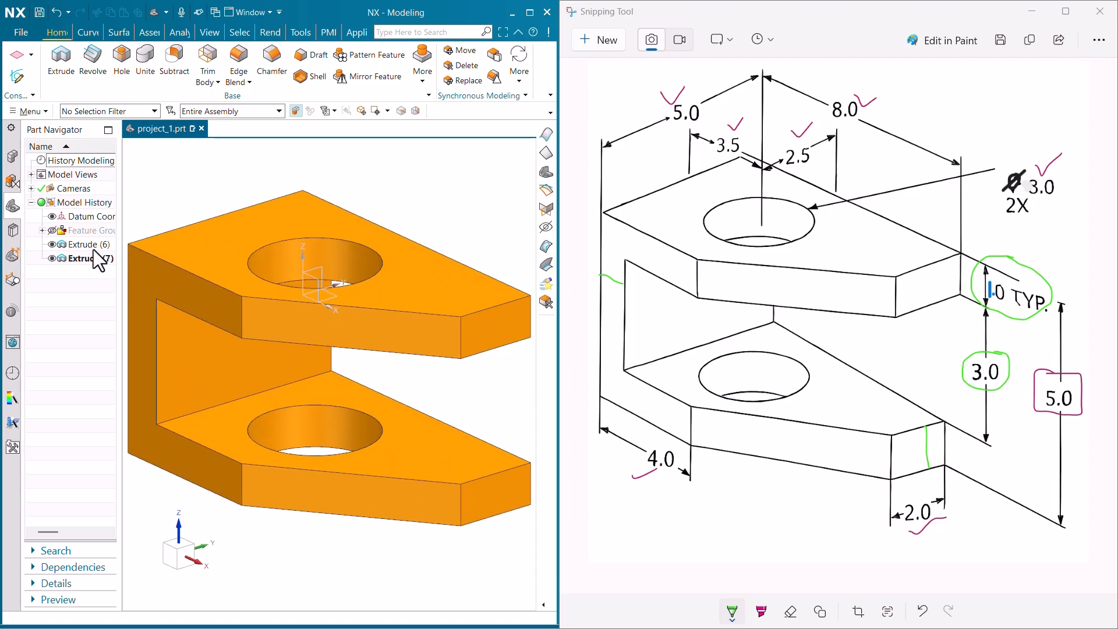
- Show the feature group with the yellow bracket, hide Extrude (6) and Extrude (7), and fit the view
click(55, 230)
click(73, 246)
ctrl+click(76, 258)
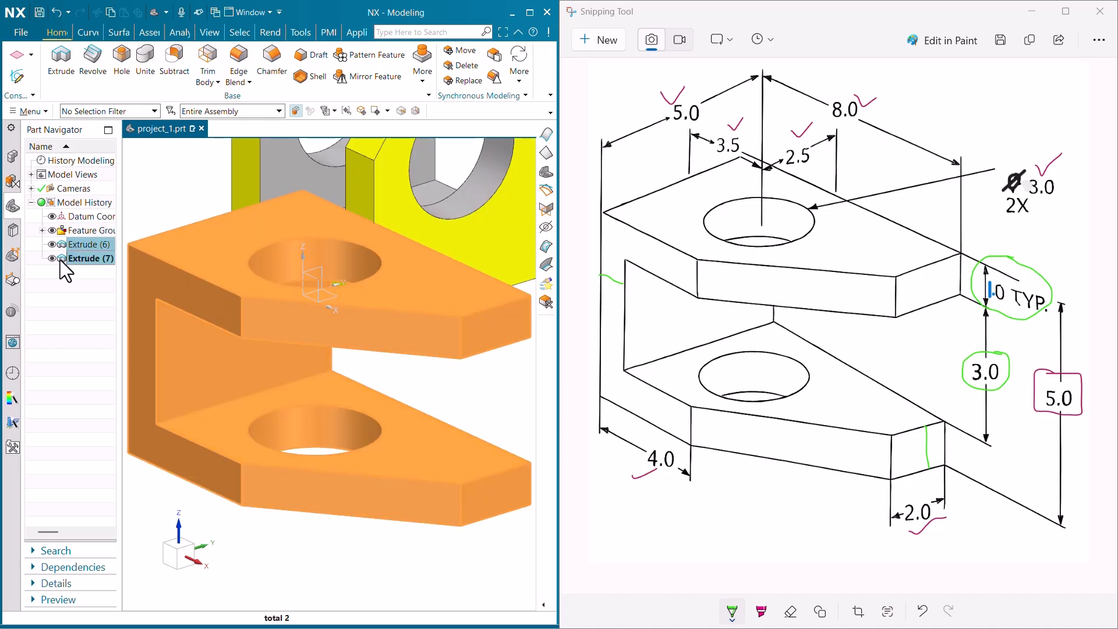
click(52, 258)
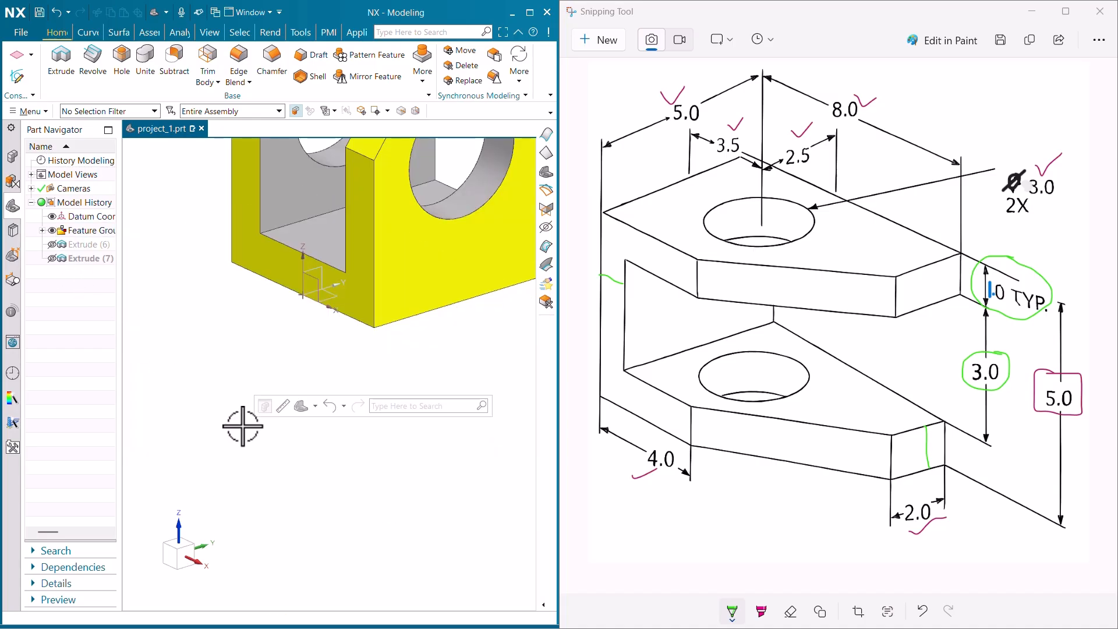
key(ctrl+f)
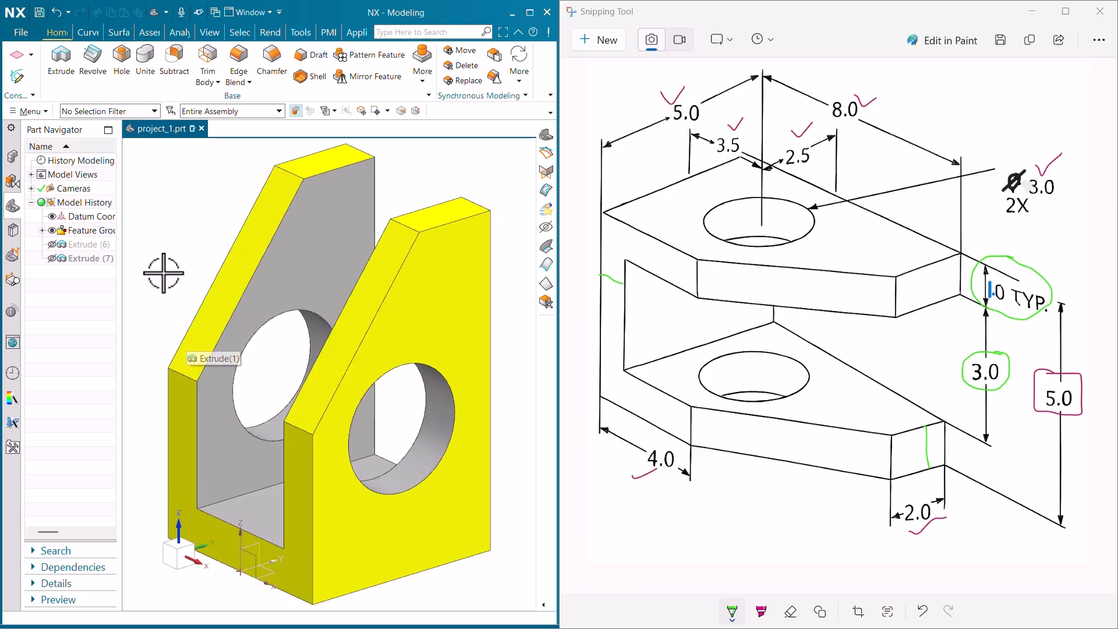
- Hide the feature group, show the orange bracket's extrudes again, and fit the view
click(51, 232)
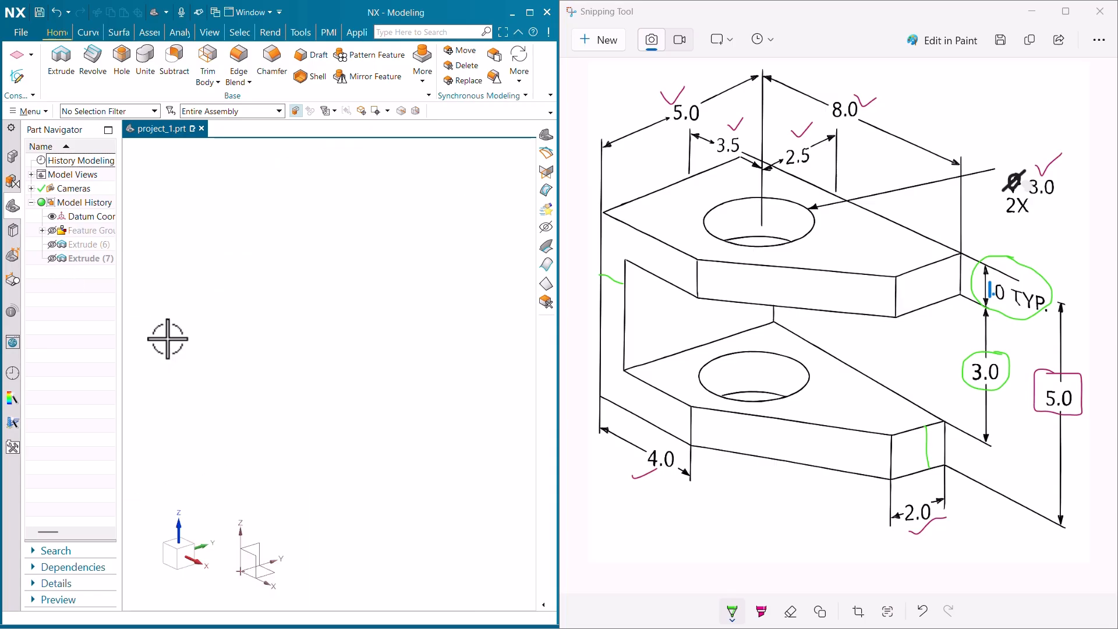
click(53, 260)
scroll(282, 317, down, 3)
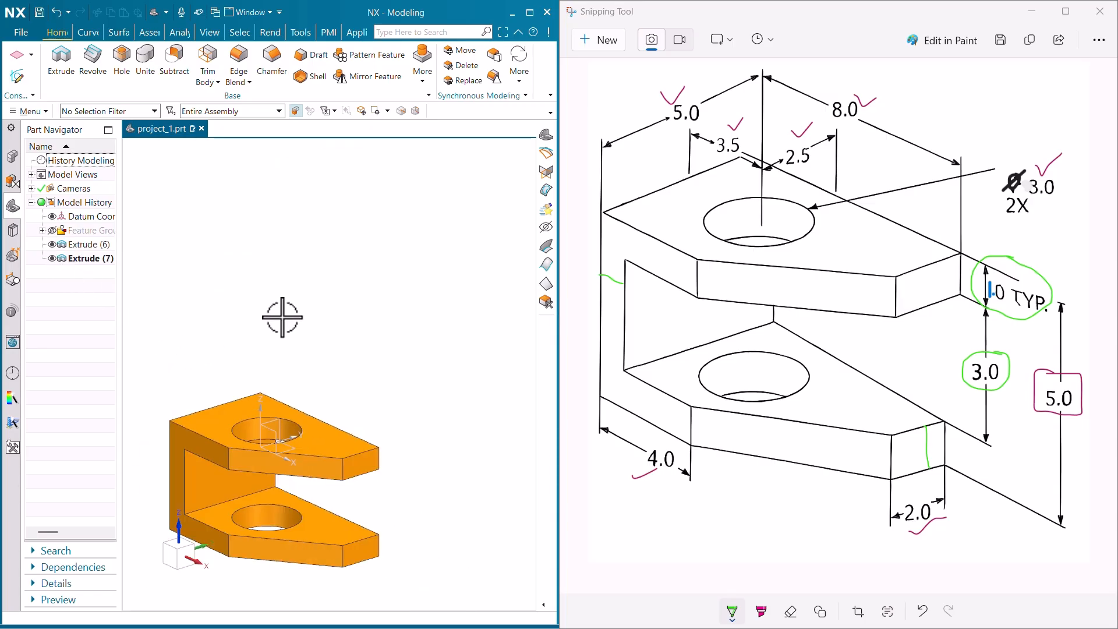
key(ctrl+f)
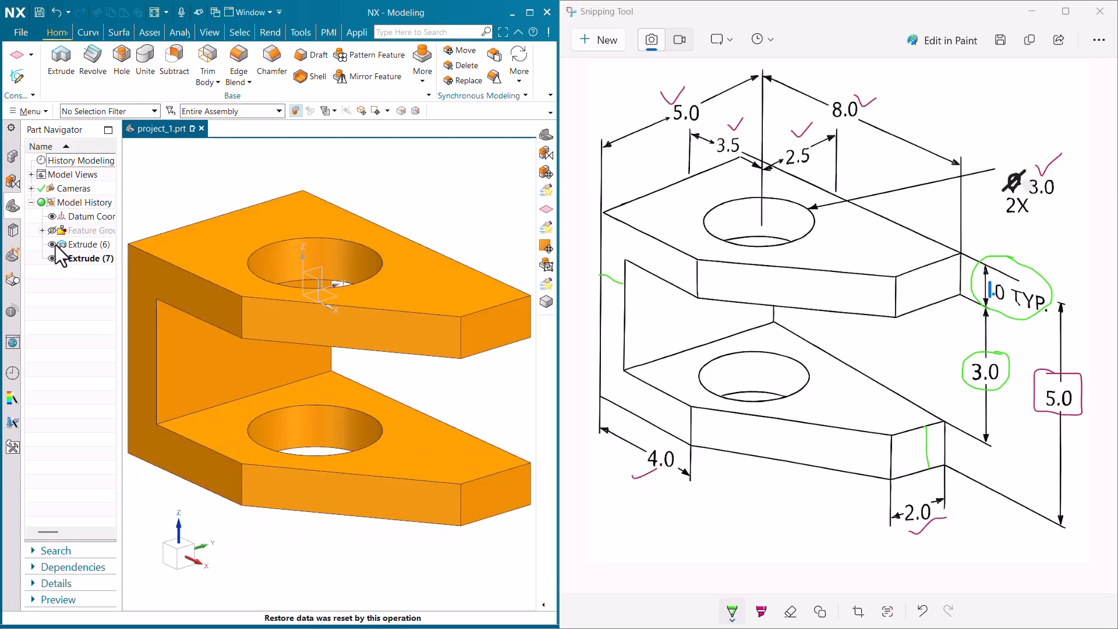
- Hide the orange bracket and show the feature group, orienting the yellow bracket like the reference drawing
click(53, 250)
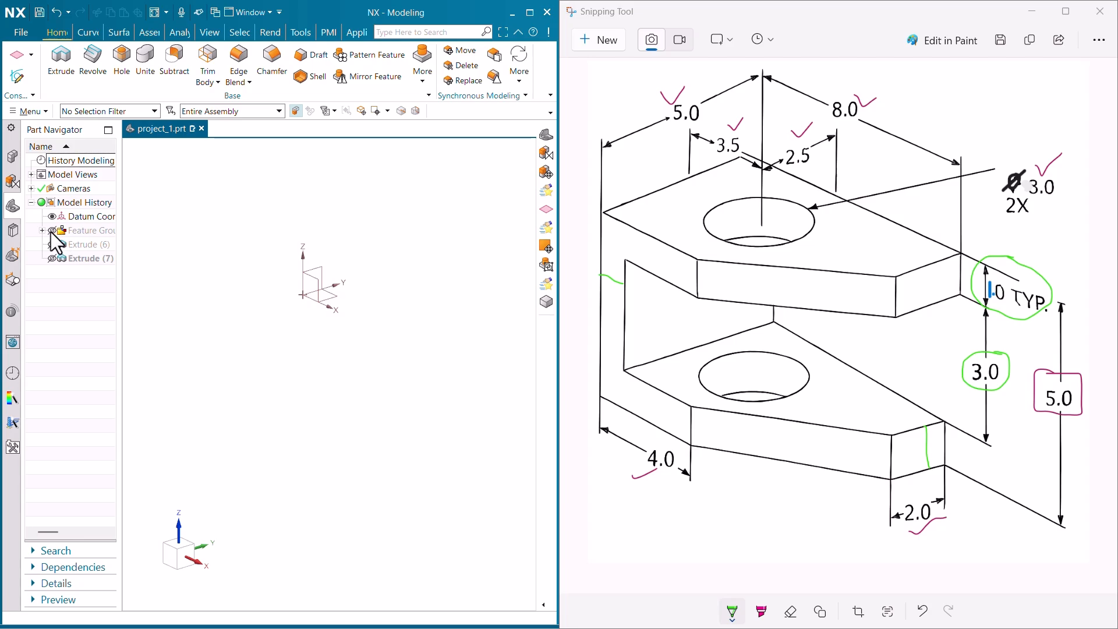
click(52, 230)
middle_drag(318, 364, 343, 377)
scroll(362, 251, up, 4)
scroll(384, 413, down, 3)
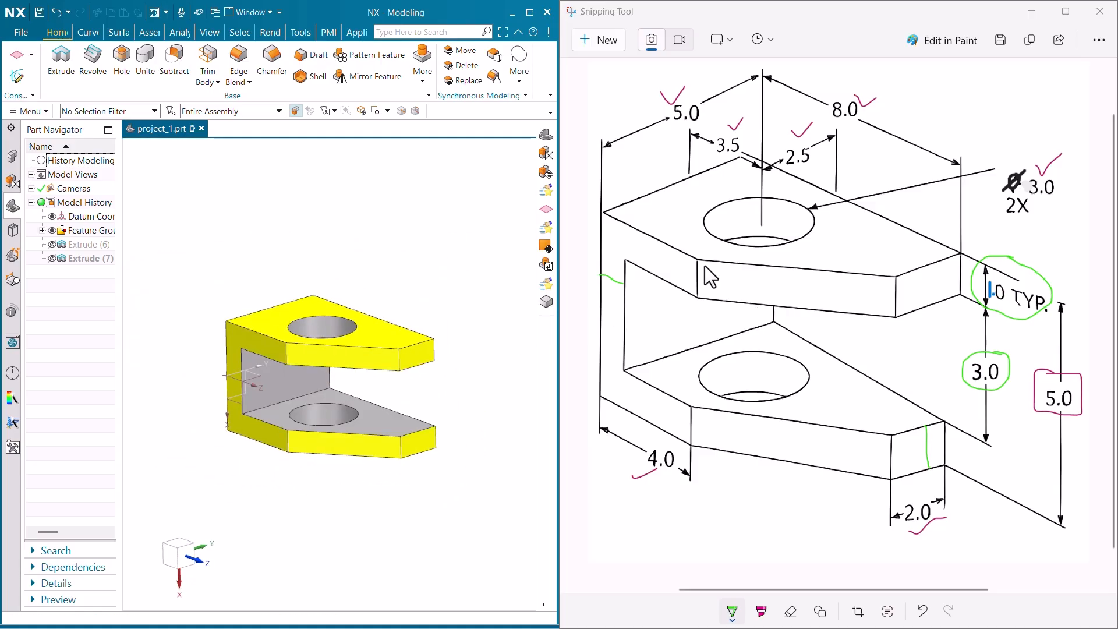
scroll(327, 362, up, 2)
middle_drag(312, 357, 310, 370)
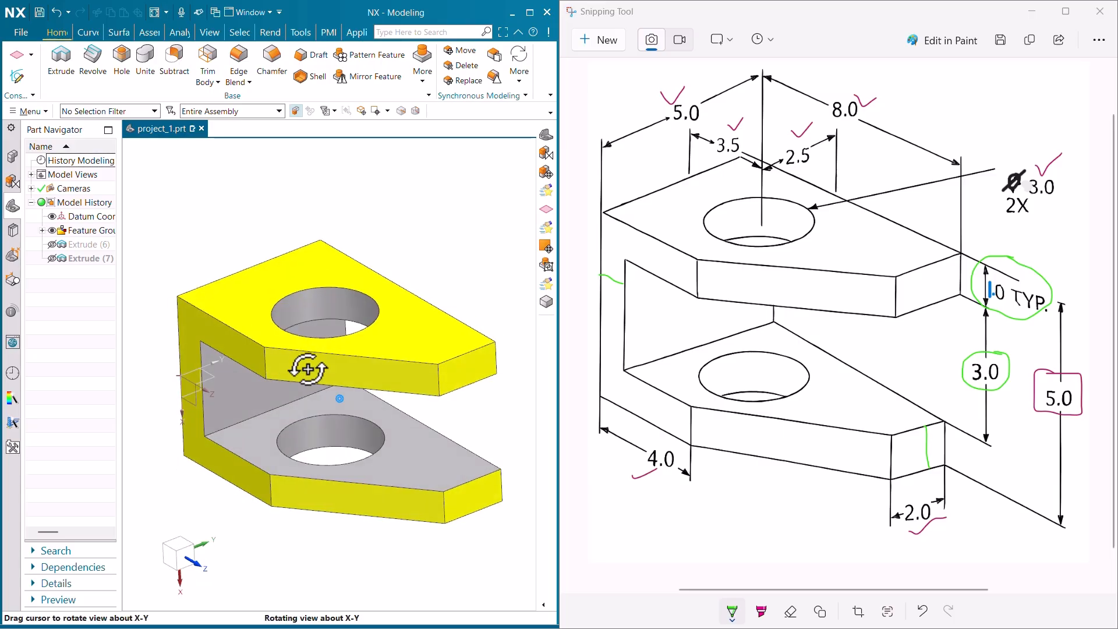
- Show all PMI dimensions on the yellow bracket for comparison with the reference drawing
click(13, 256)
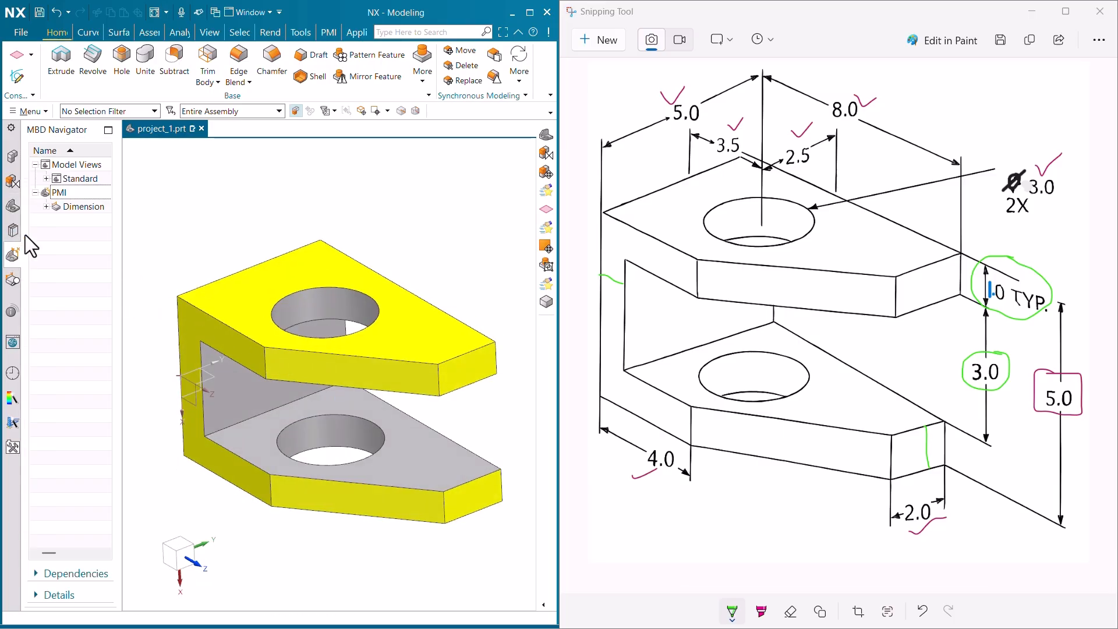
right_click(68, 191)
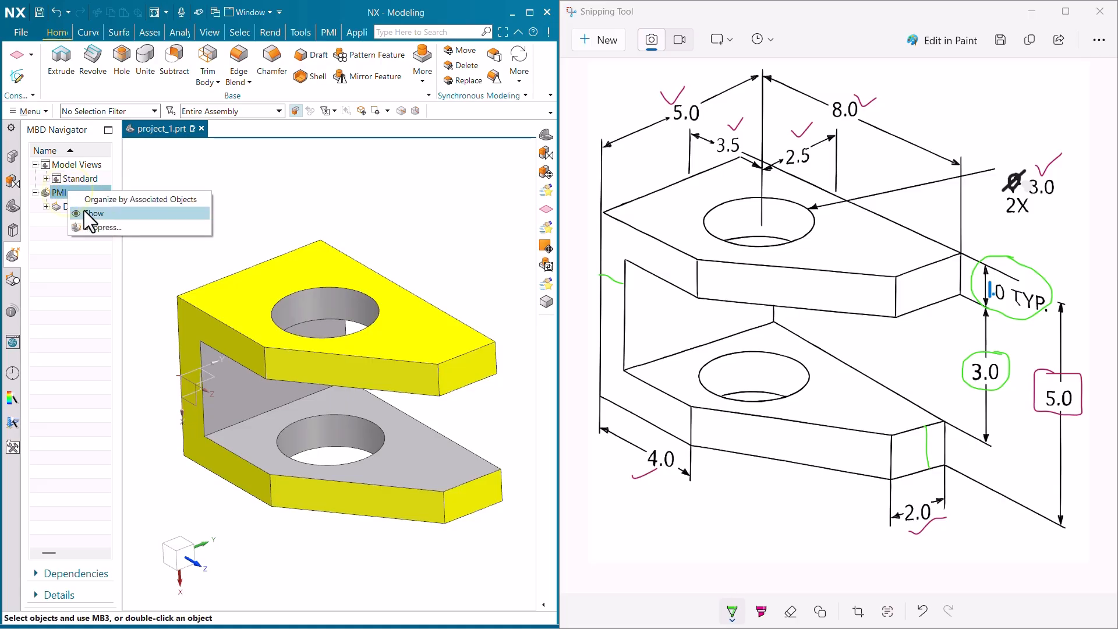
click(83, 211)
mouse_move(236, 306)
middle_down()
mouse_move(249, 293)
mouse_move(238, 290)
middle_up()
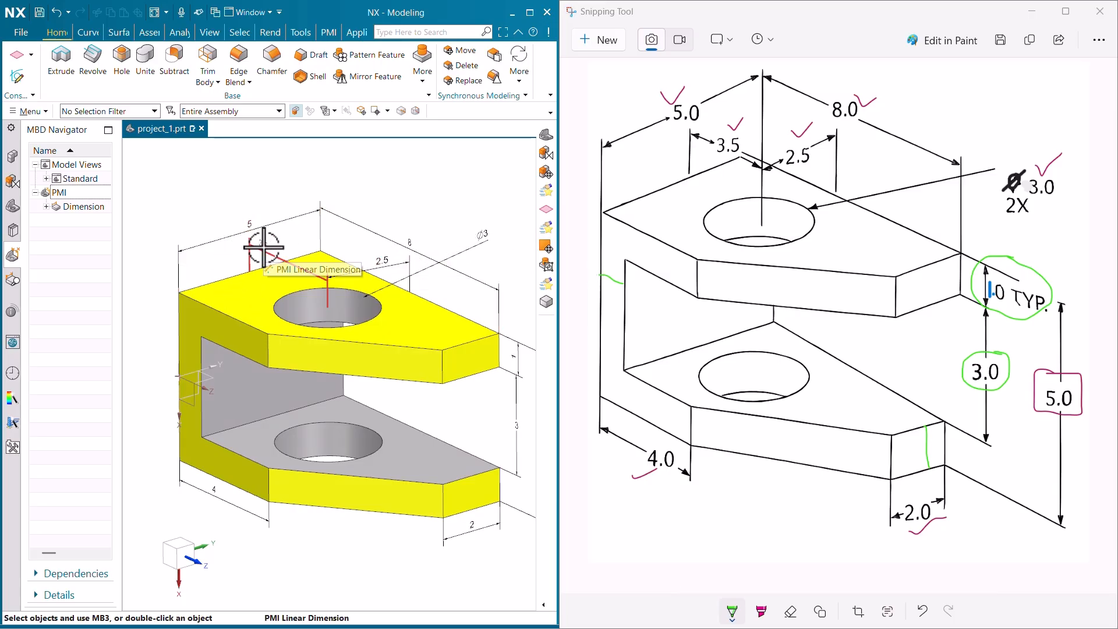
scroll(250, 220, down, 1)
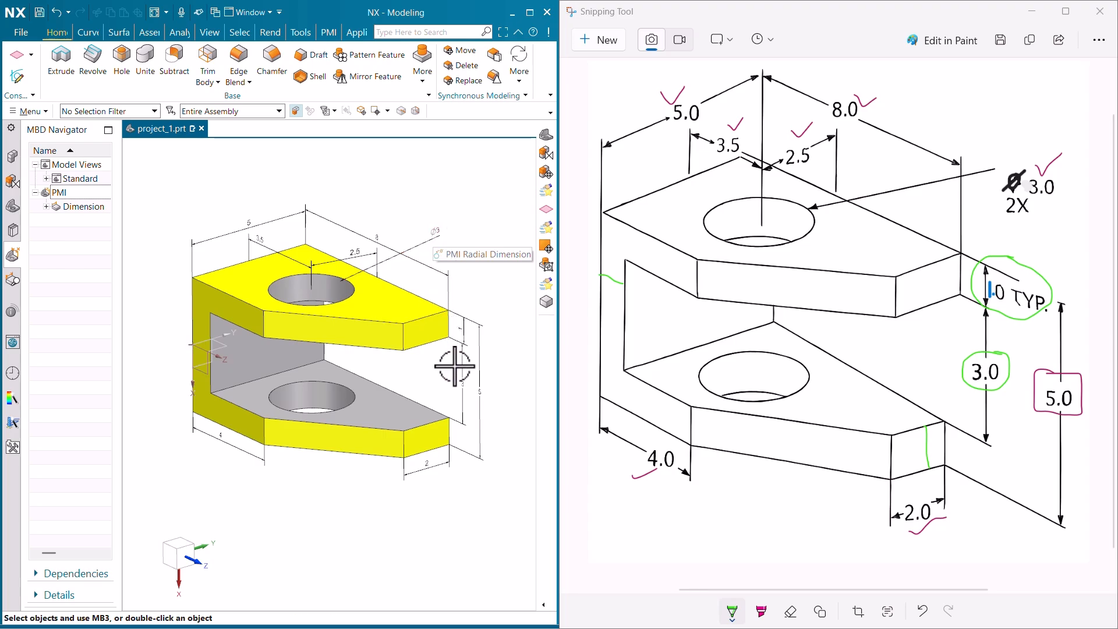
scroll(462, 381, up, 2)
scroll(463, 382, down, 2)
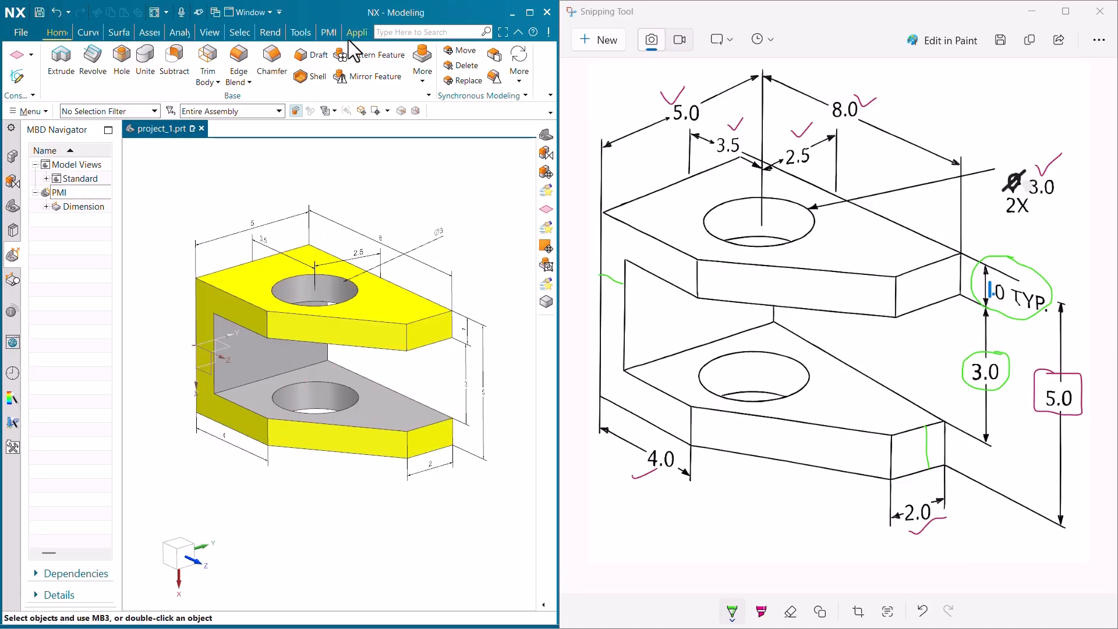
- Check that the PMI application is enabled among the document applications and bring up the PMI tools
click(367, 32)
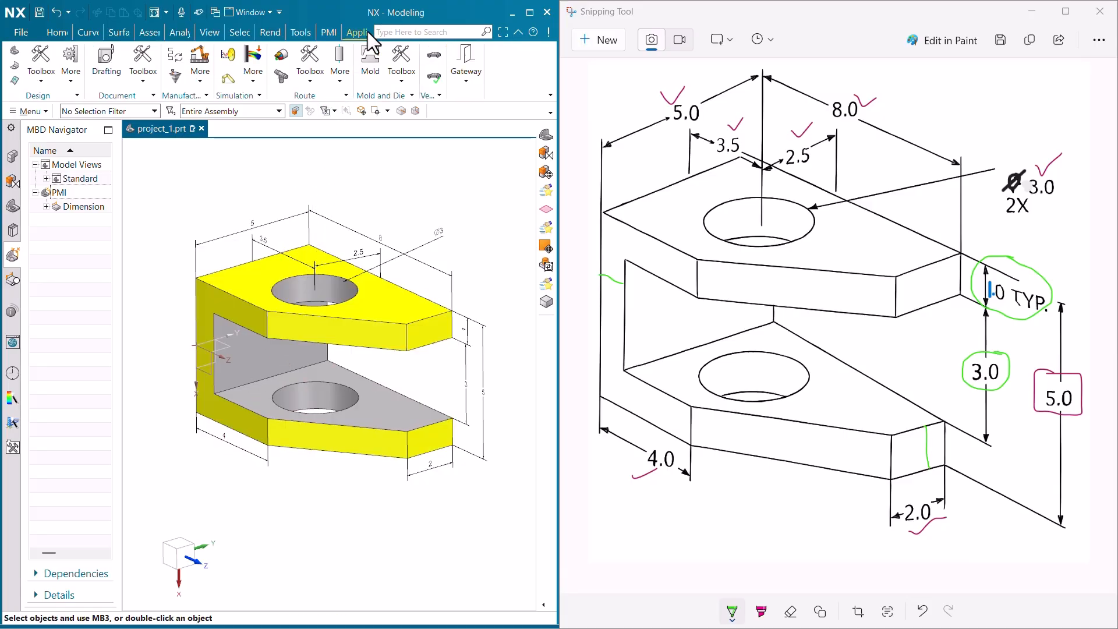
click(148, 88)
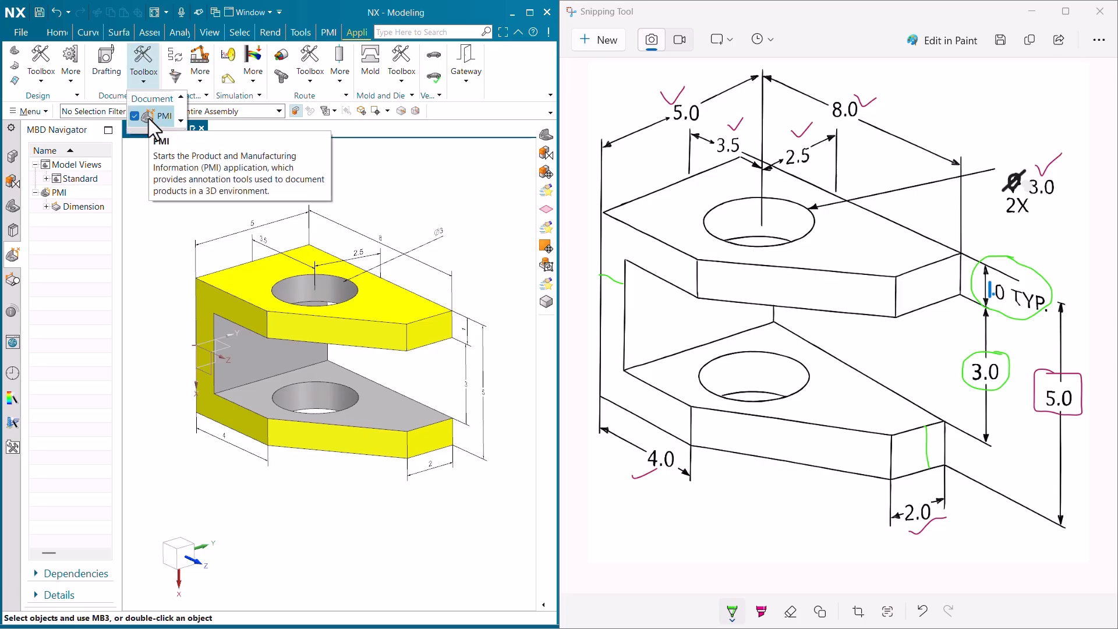
click(149, 118)
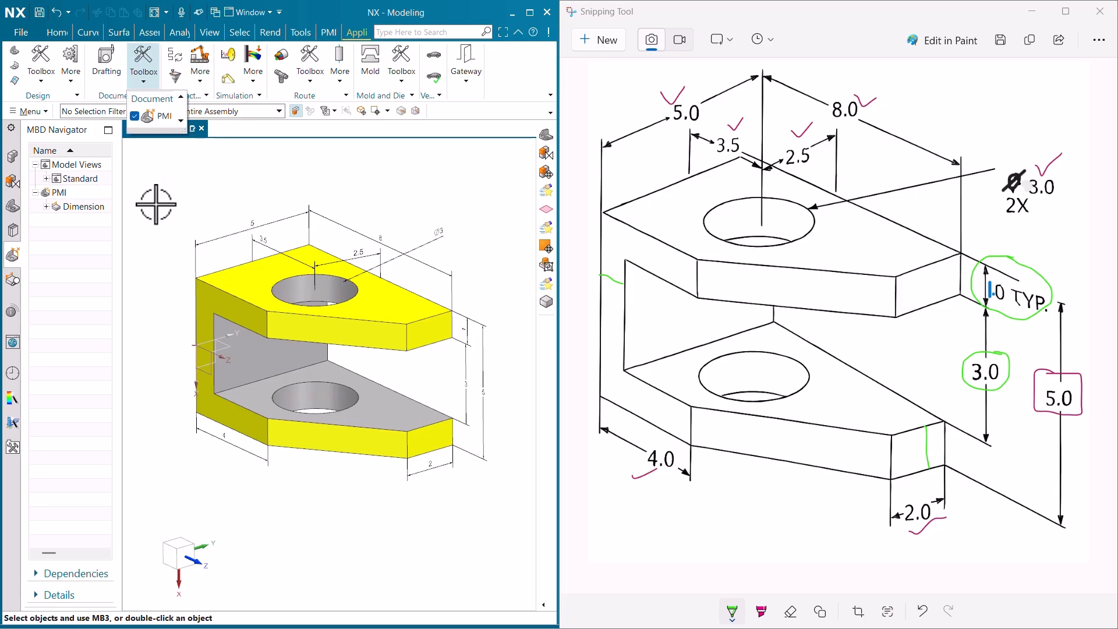
click(331, 33)
- Maximize the window to examine the PMI tools and the list of available ribbon toolsets, and restore the side-by-side layout
right_click(345, 22)
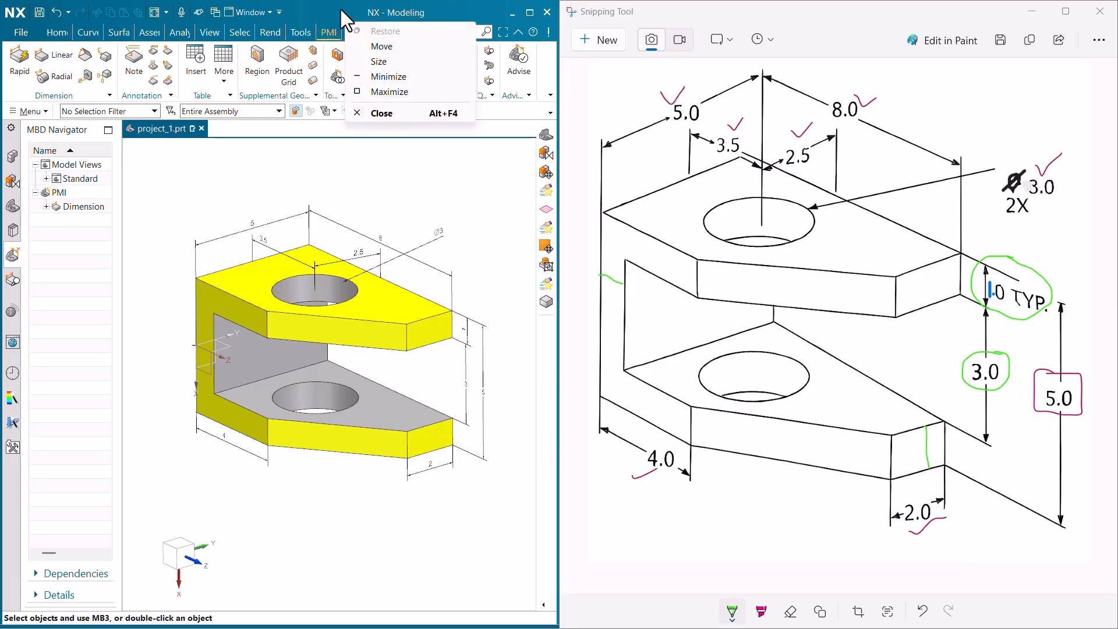
click(341, 10)
right_click(351, 21)
click(530, 8)
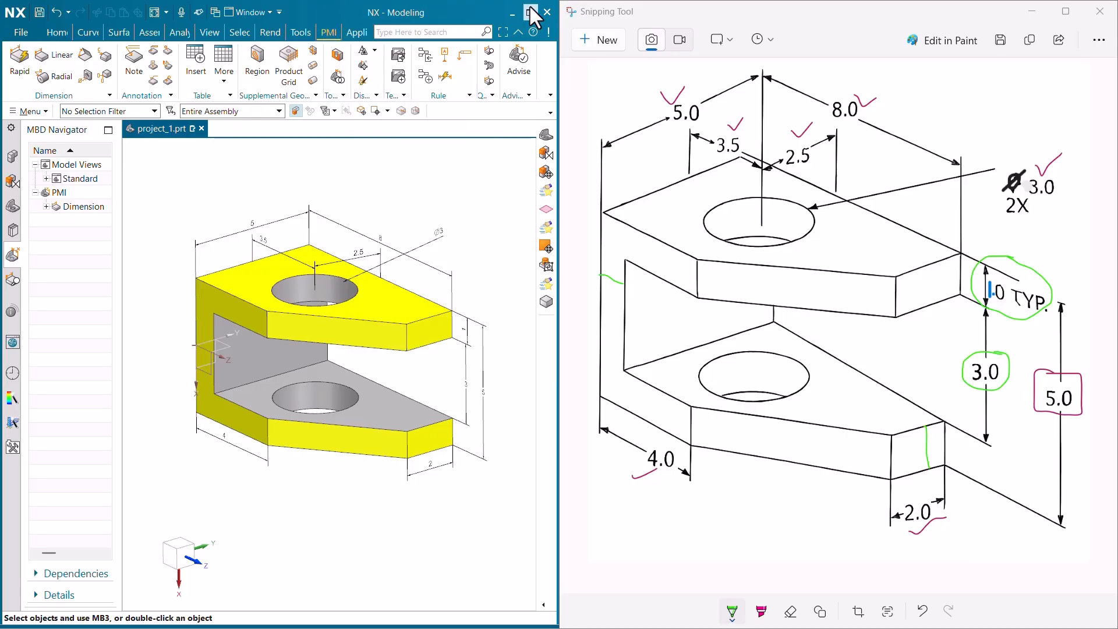
right_click(581, 29)
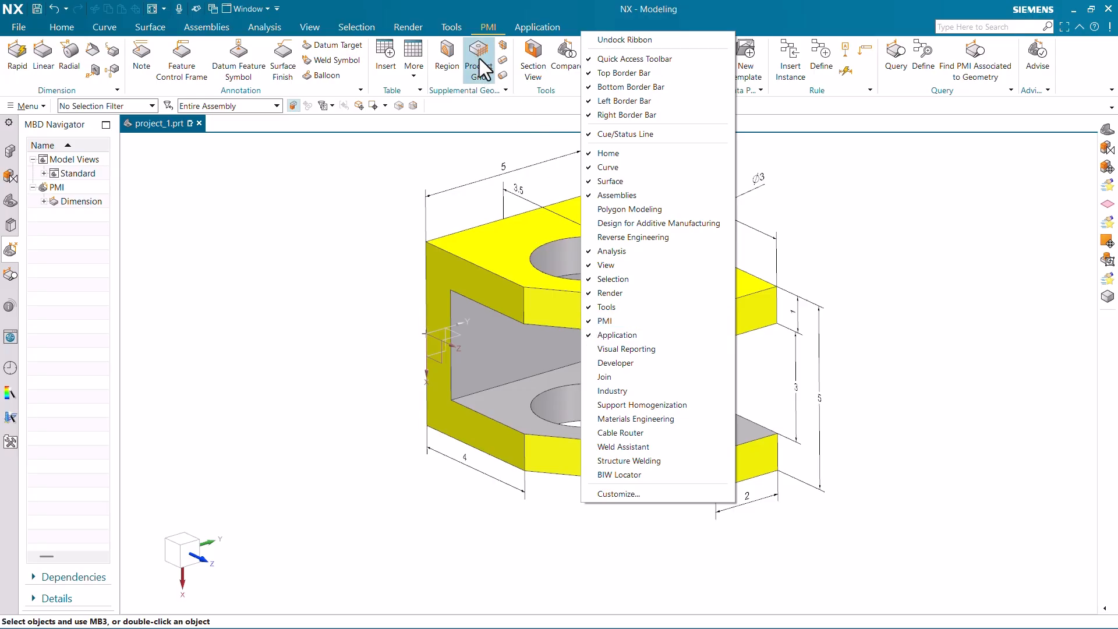
click(167, 217)
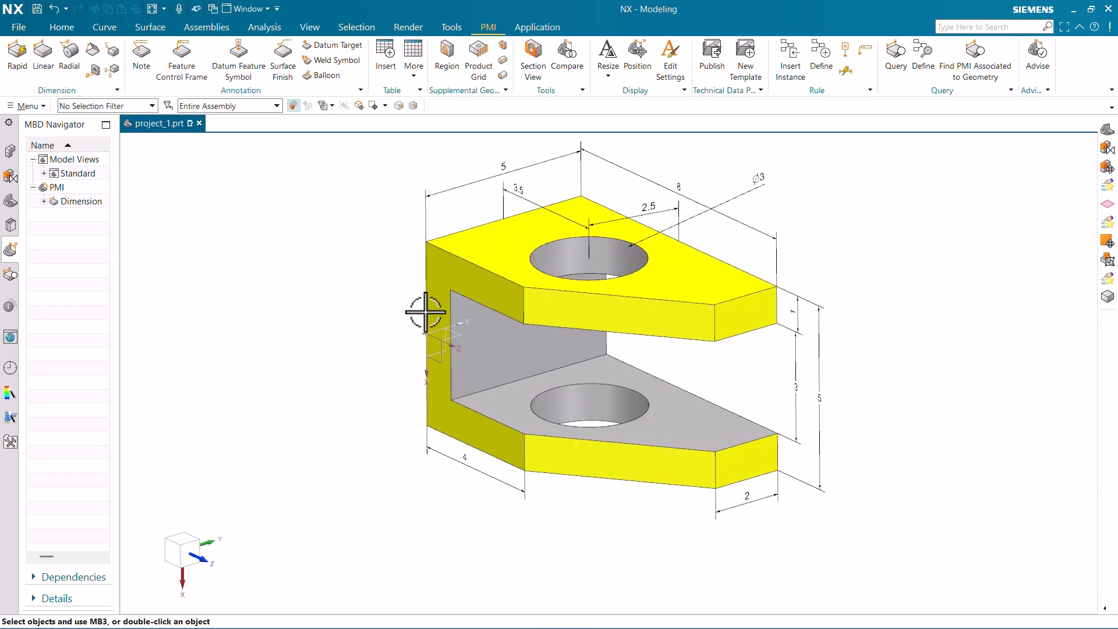
key(super+Left)
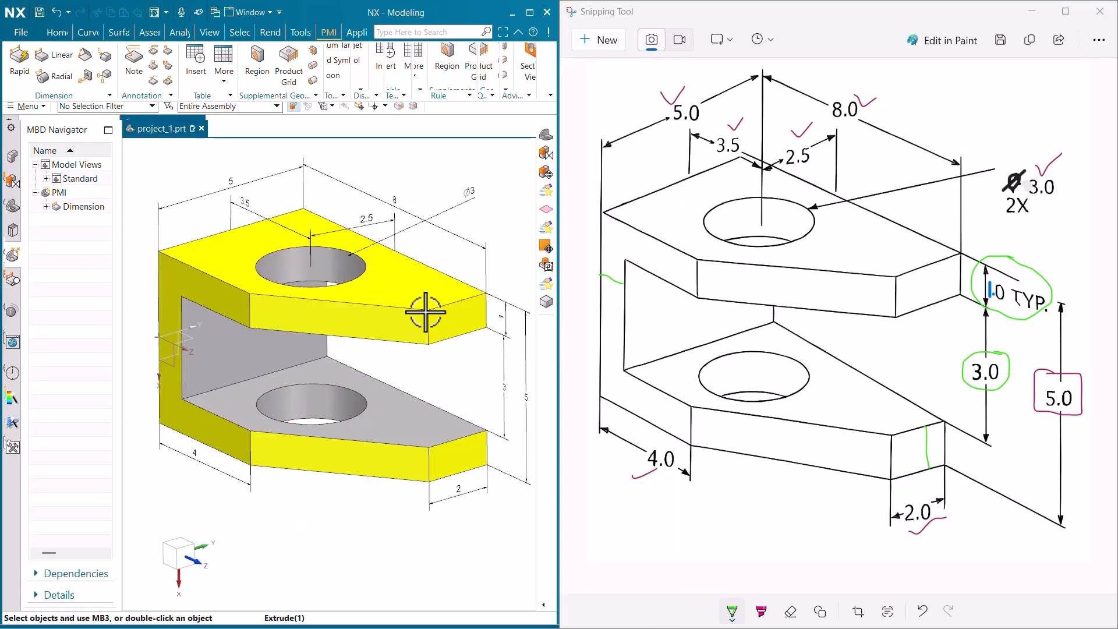